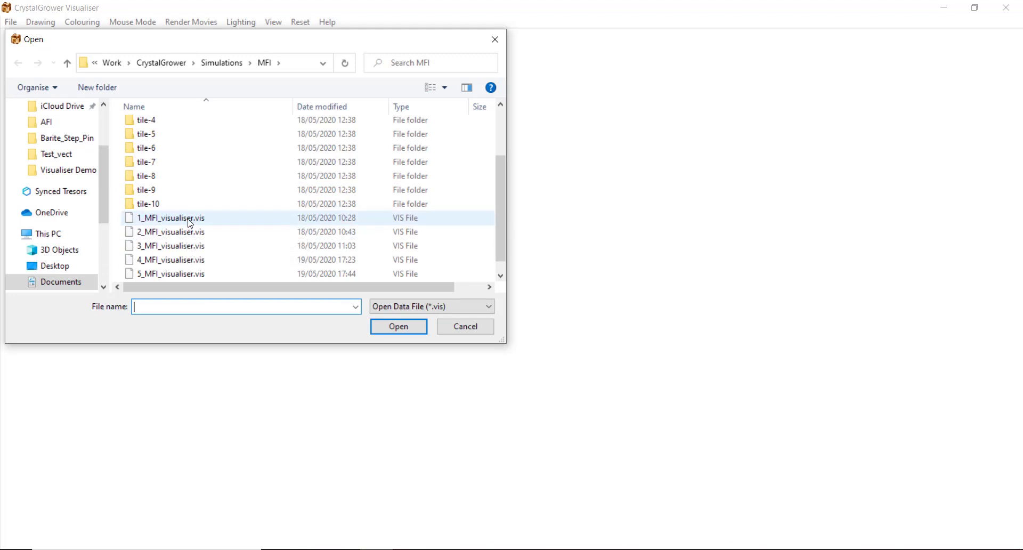
Open 1_MFI_visualiser.vis from the MFI folder and acknowledge the 60-tiles-loaded notice
double_click(190, 222)
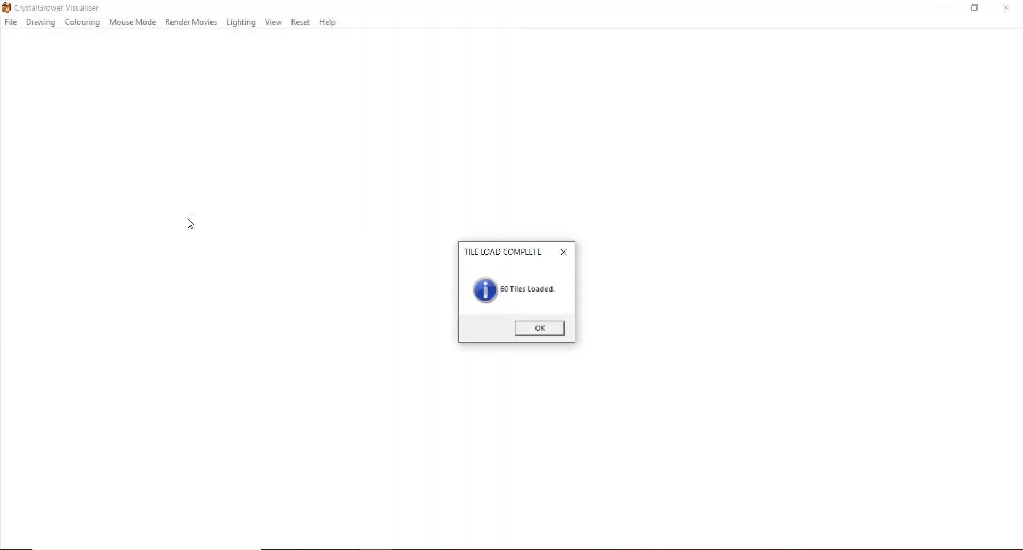
key(Return)
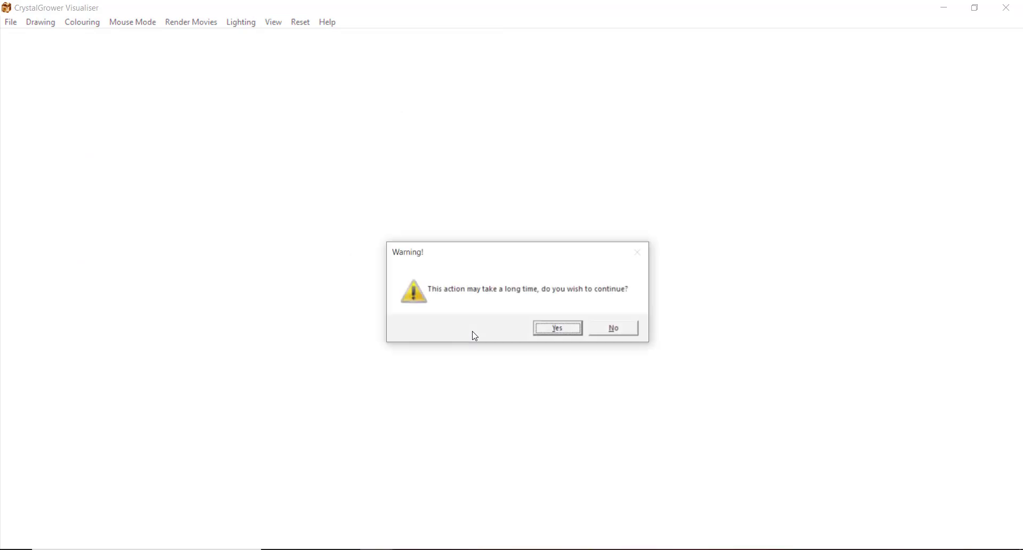
Accept the long-load warning and open the 5_MFI_ovito_CGvisualiser.XYZ simulation file
click(558, 329)
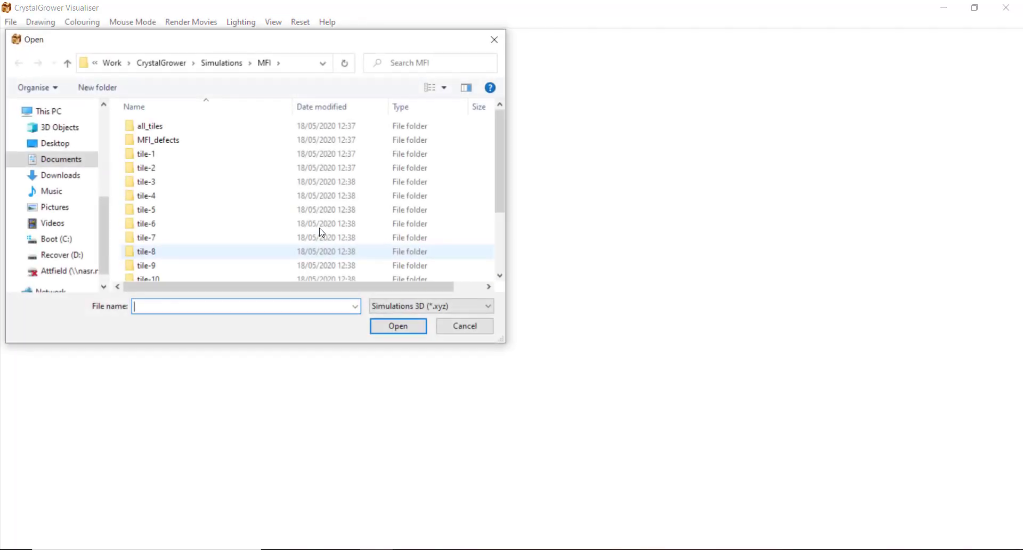
scroll(322, 235, down, 3)
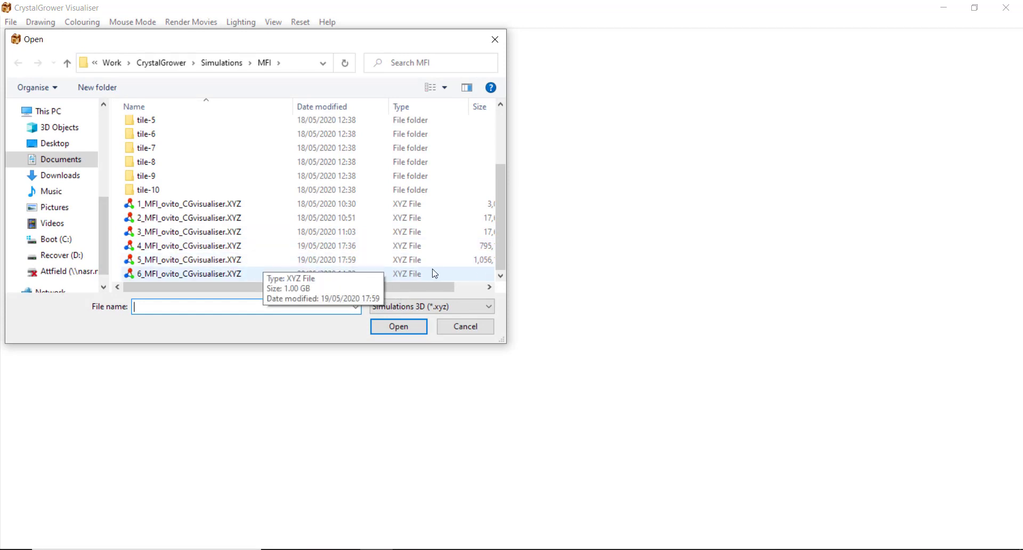
double_click(228, 260)
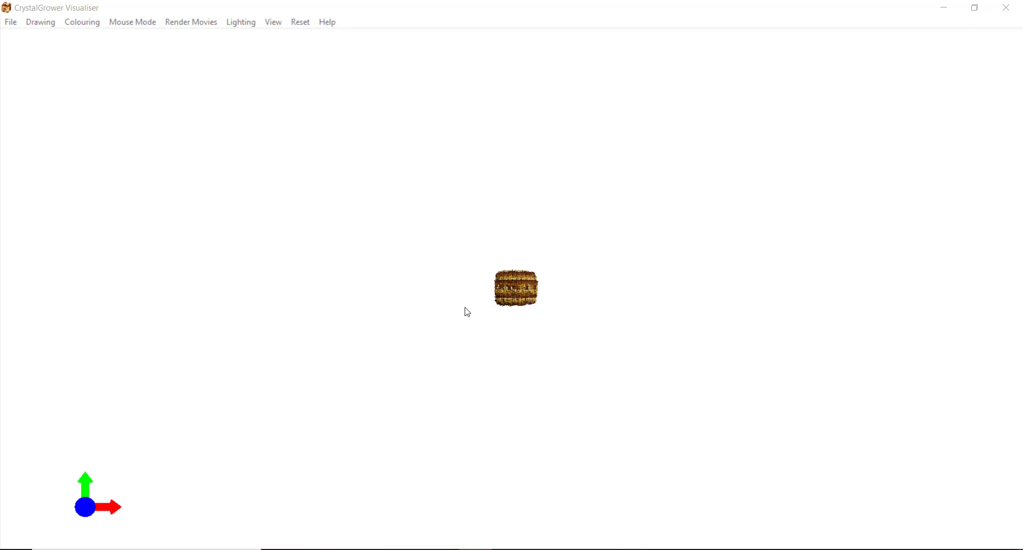
Turn on the file name and frame counter overlay, then step forward to frame 13
click(272, 22)
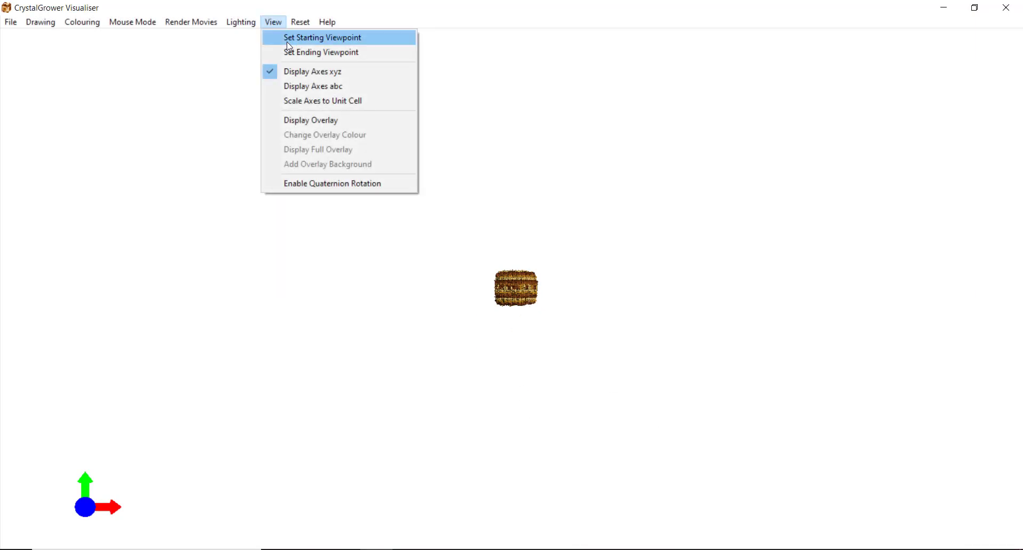
click(314, 119)
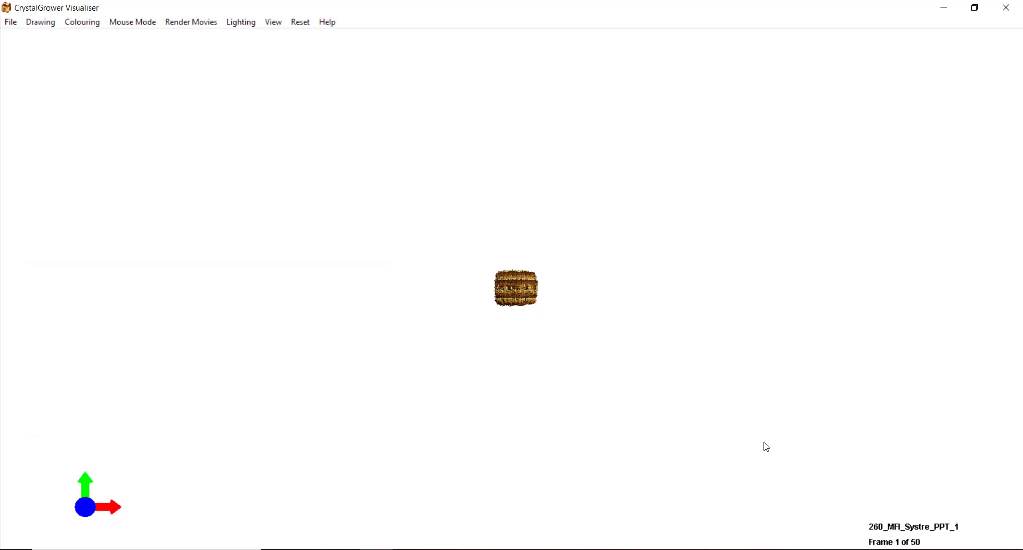
key(Right)
key(Right)
key(Right)
key(Right)
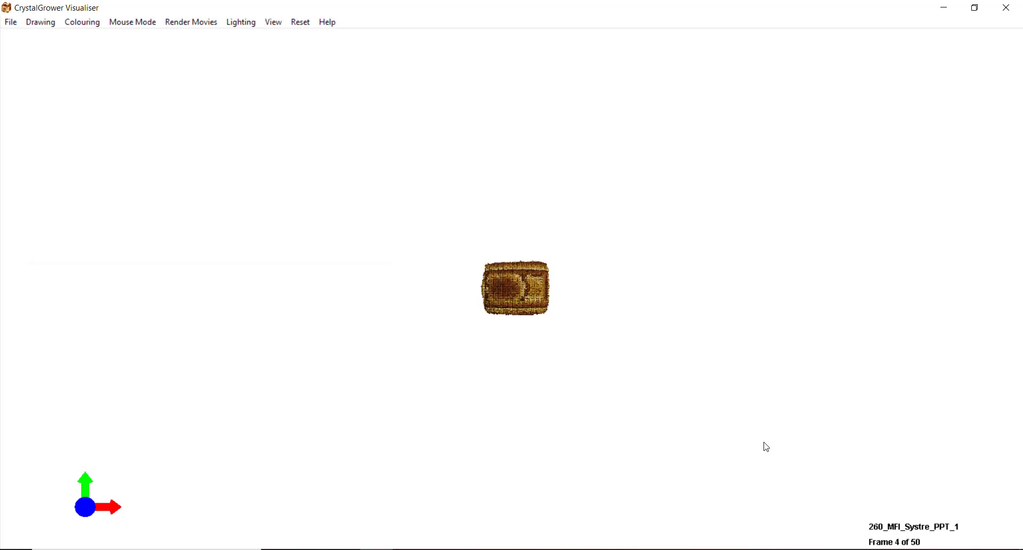
key(Right)
key(Right)
key(Right)
key(Right)
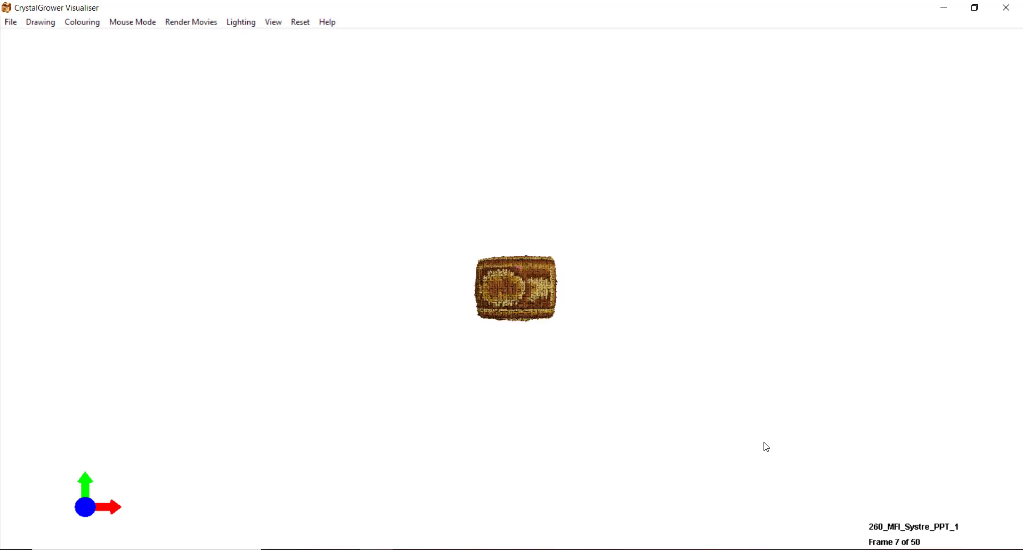
key(Right)
key(Right)
key(Right)
key(Right)
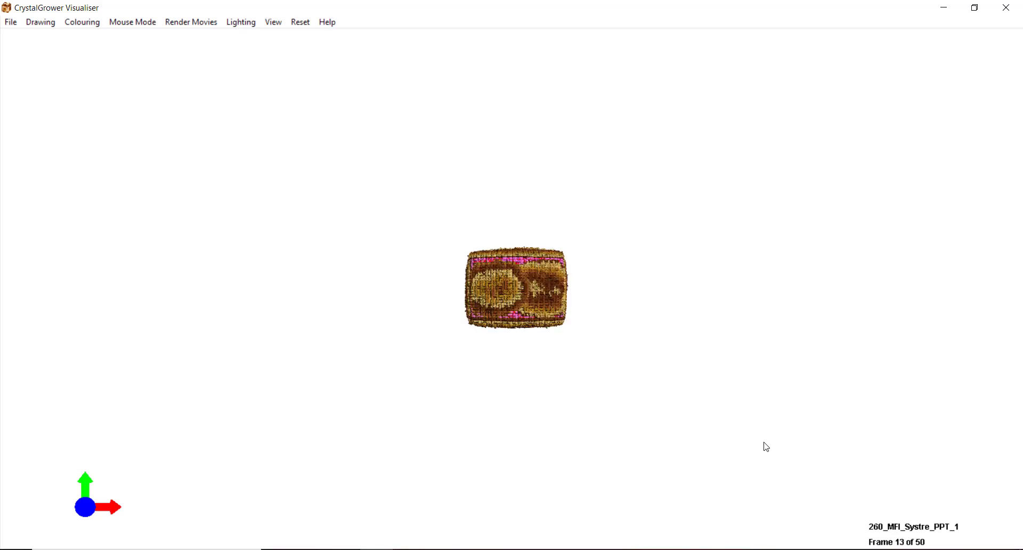
Step back to frame 6, jump ten frames each way, then go to first and last frame 50
key(Left)
key(Left)
key(Left)
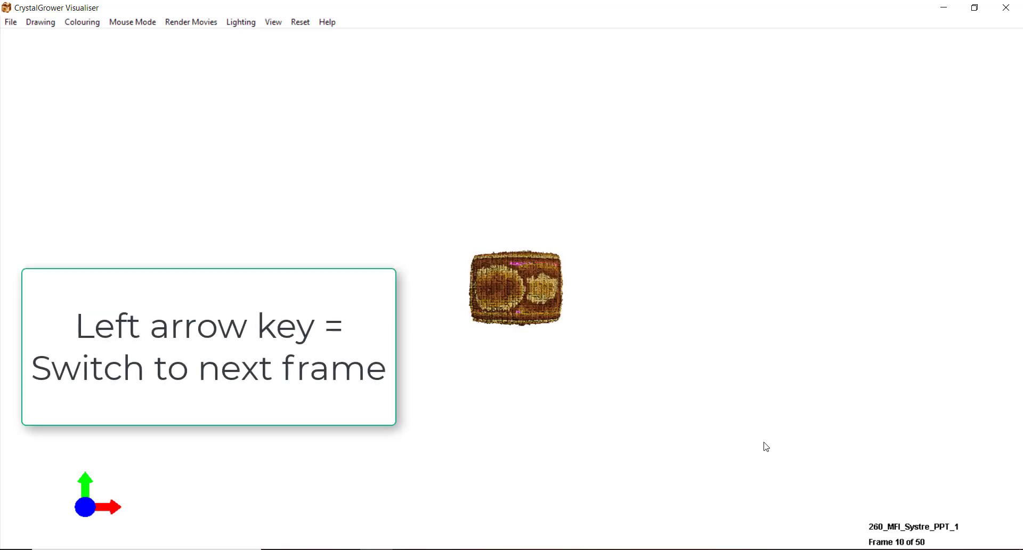
key(Left)
key(Left)
key(Left)
key(Left)
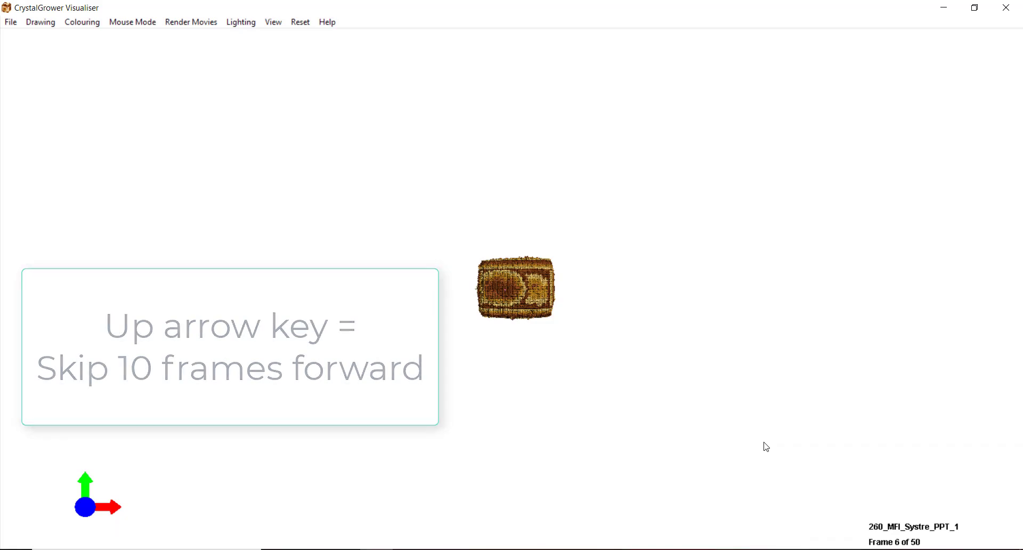
key(Up)
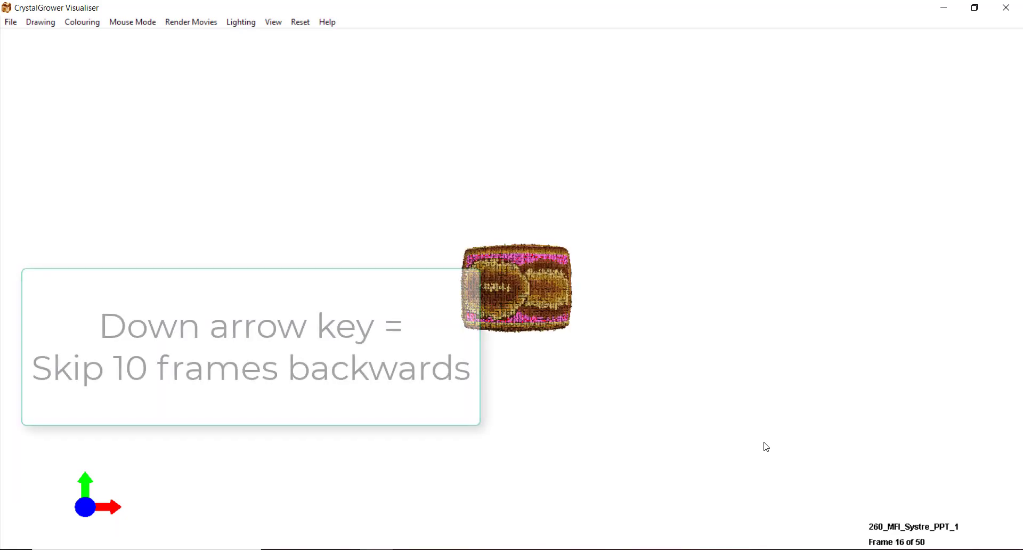
key(Down)
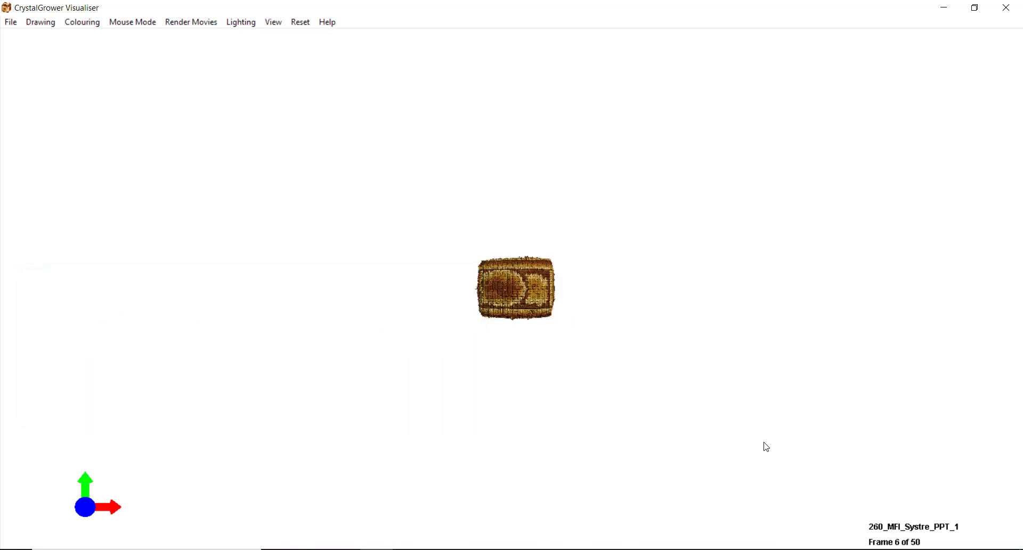
key(1)
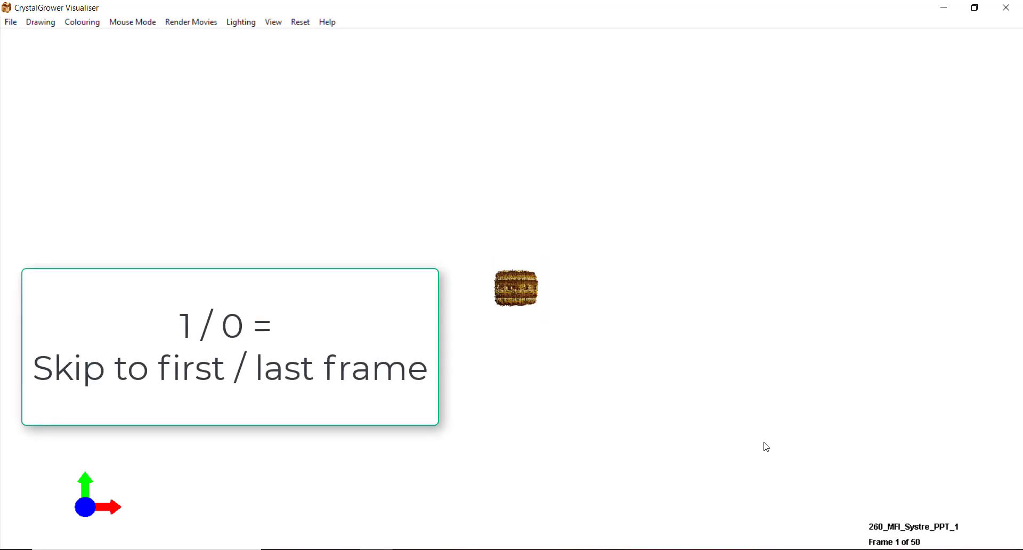
key(0)
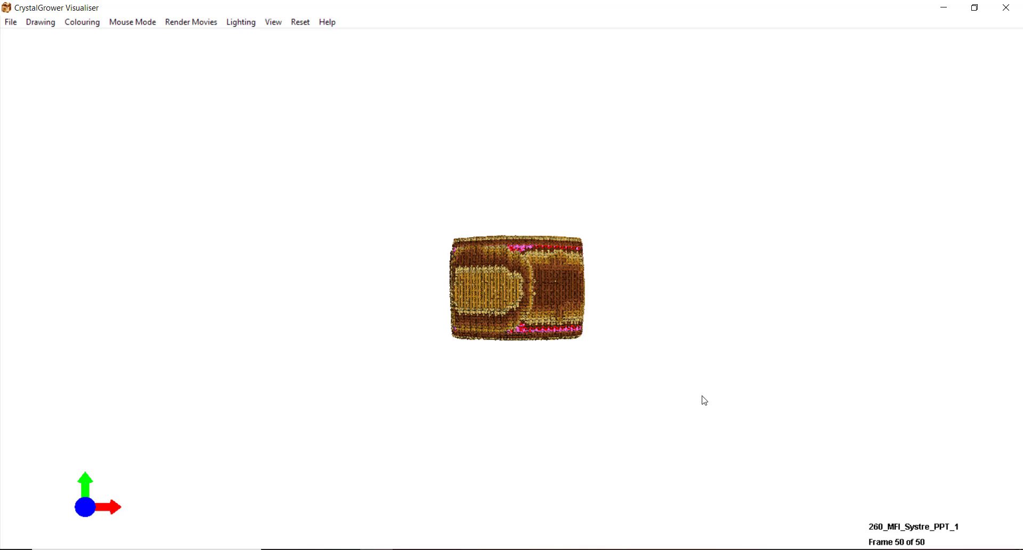
Rotate the crystal to show its long side, zoom in, and switch to shaded textured spheres
drag(682, 211, 672, 206)
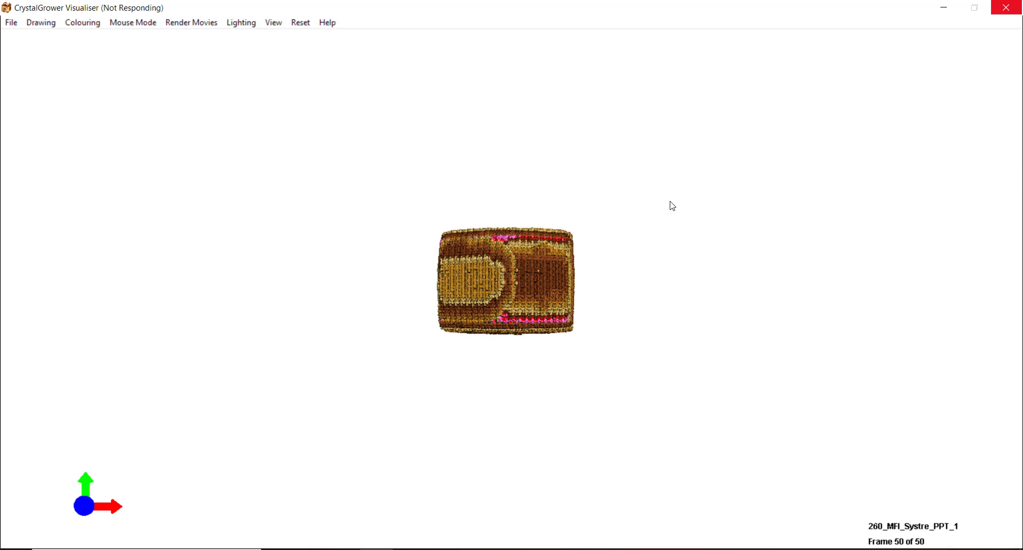
drag(513, 245, 660, 309)
scroll(659, 309, up, 5)
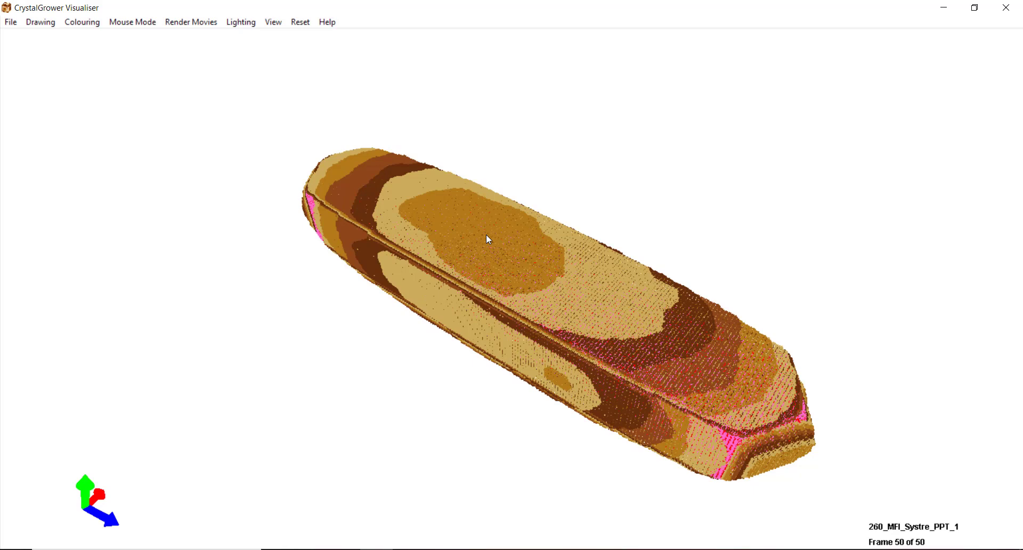
key(s)
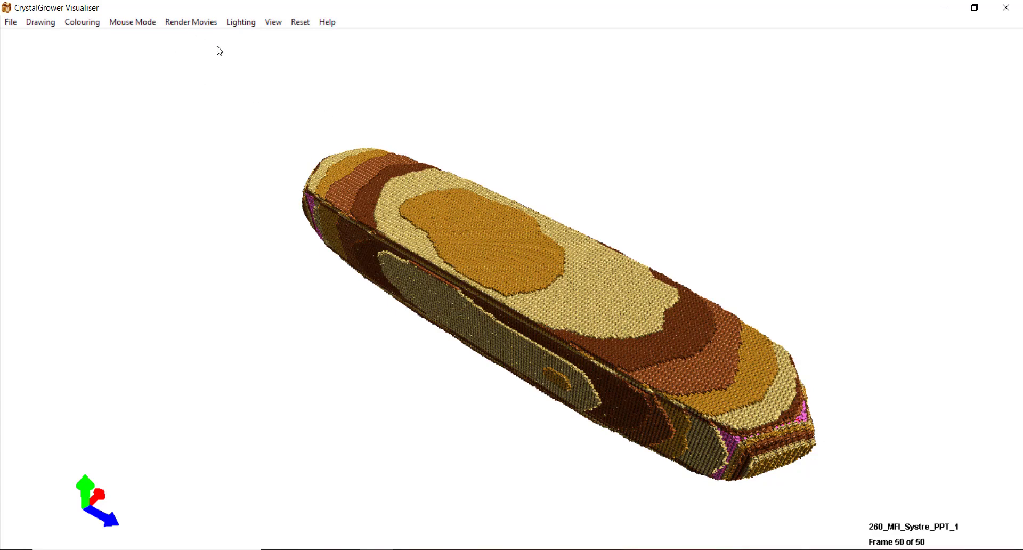
Start a Render Movies clockwise rotation around the Y axis
click(181, 25)
mouse_move(192, 38)
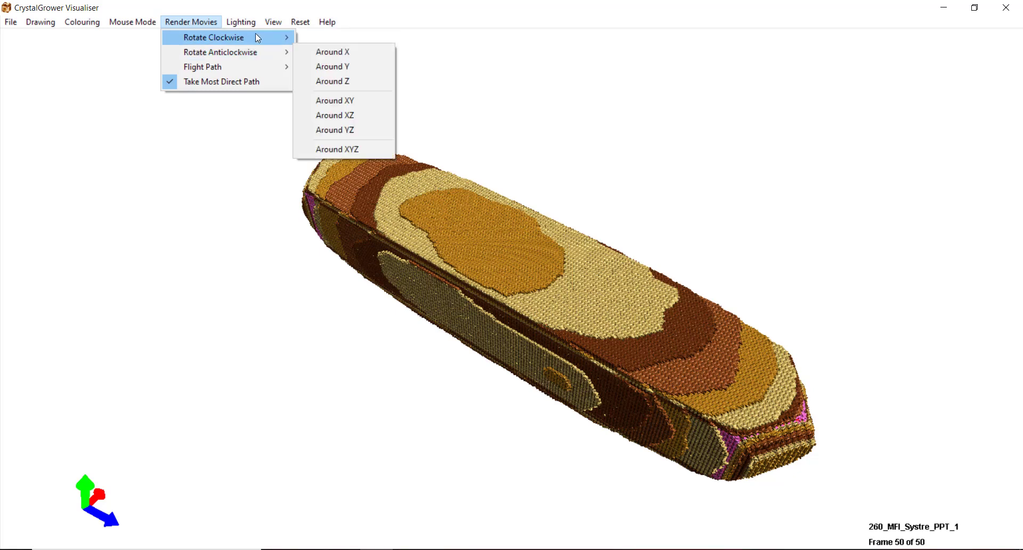
mouse_move(254, 49)
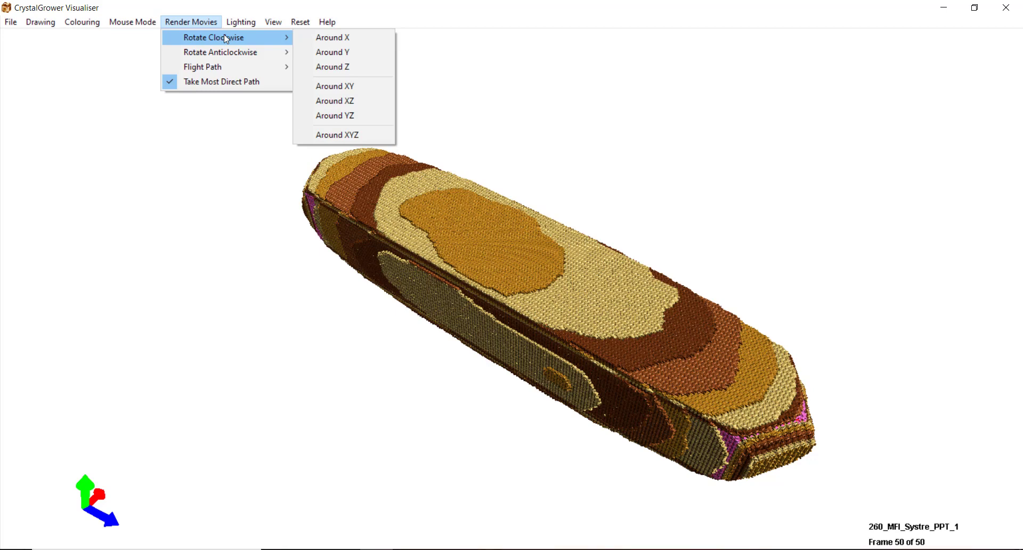
click(315, 51)
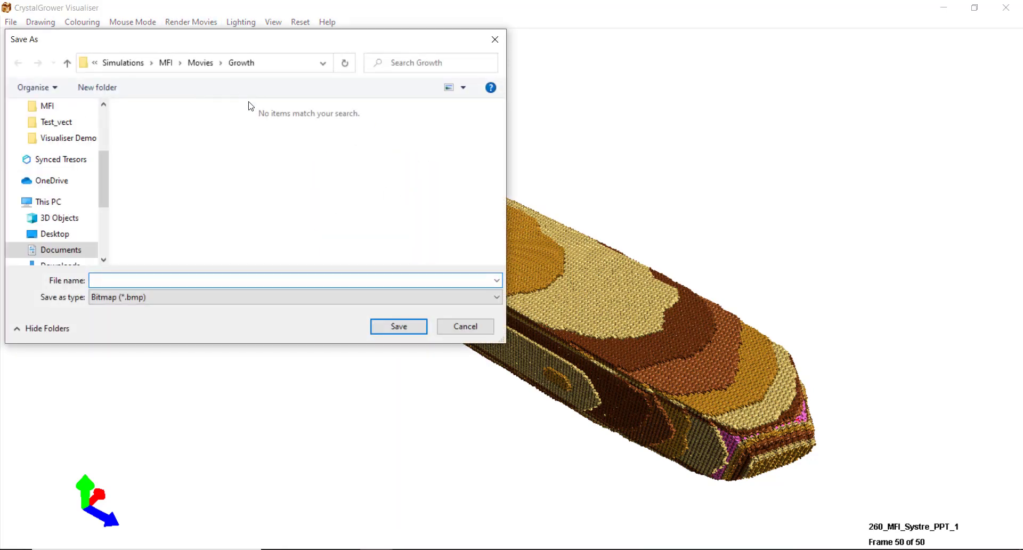
Save the bitmap frames as MFI_1 in a new RotationY folder under Movies
click(198, 63)
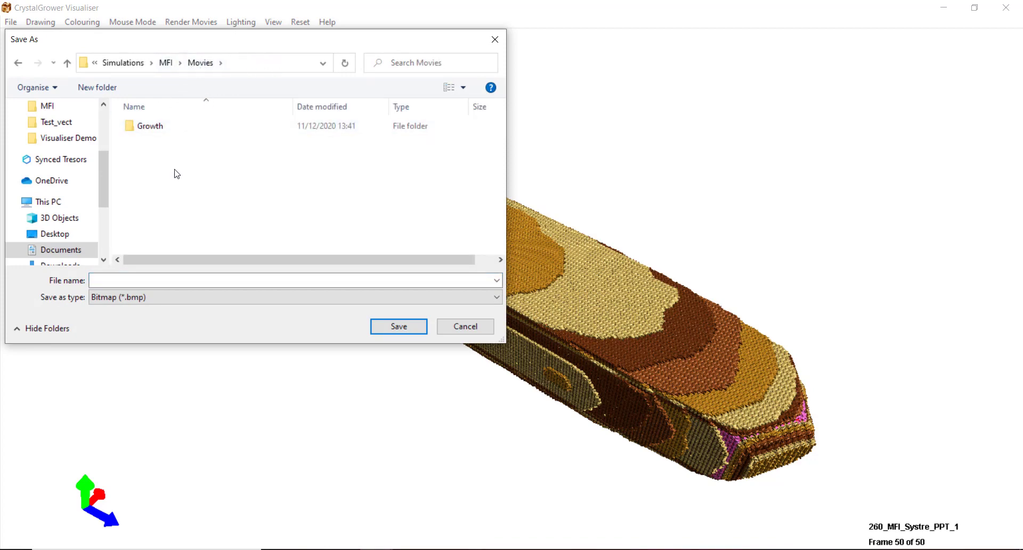
key(ctrl+shift+n)
text(Rotat)
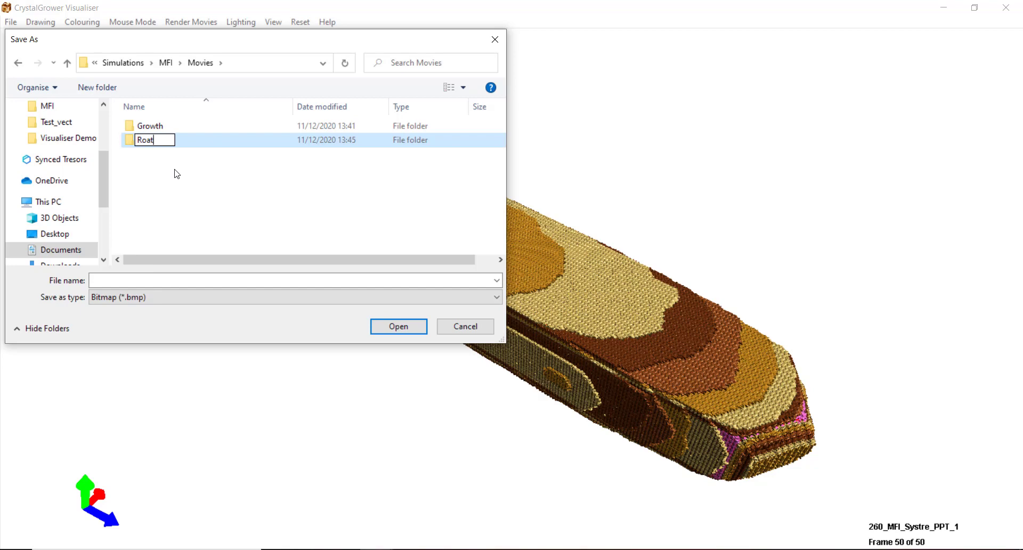
text(ionY)
click(196, 142)
double_click(196, 142)
click(142, 281)
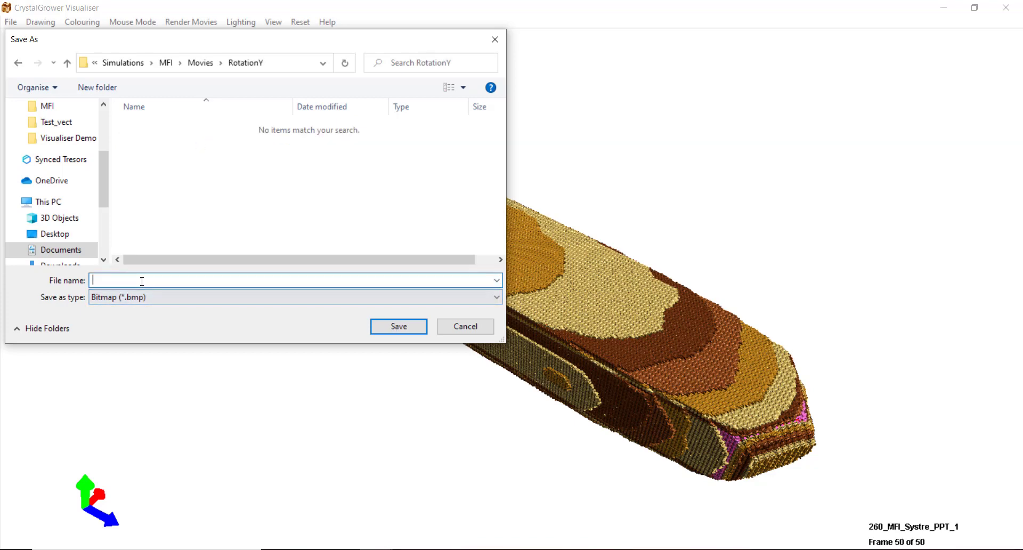
text(MFI_1)
key(Return)
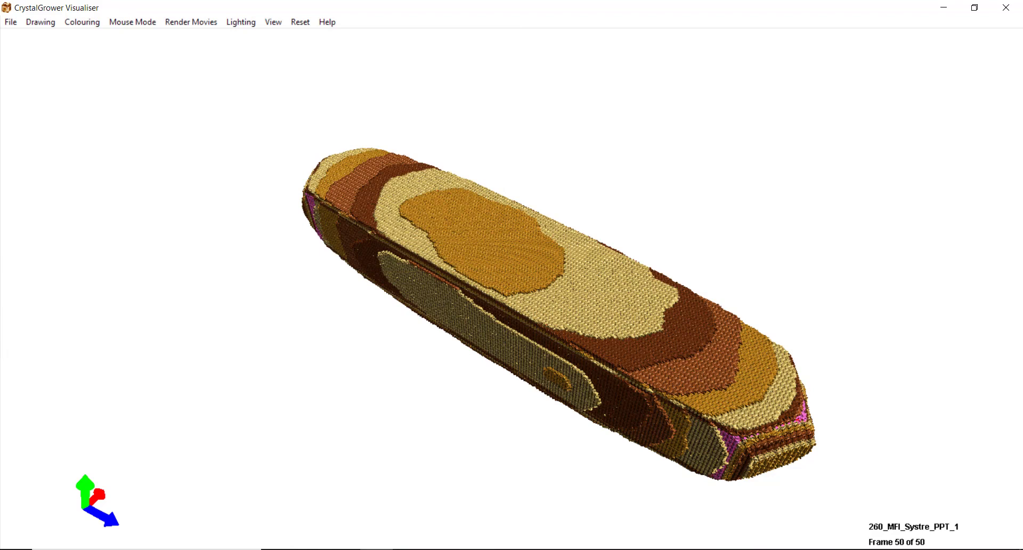
Check Movies/RotationY for the 37 MFI_1_Y_Clockwise bitmaps, then bring up the Visualiser's rendering-complete notice
click(1006, 8)
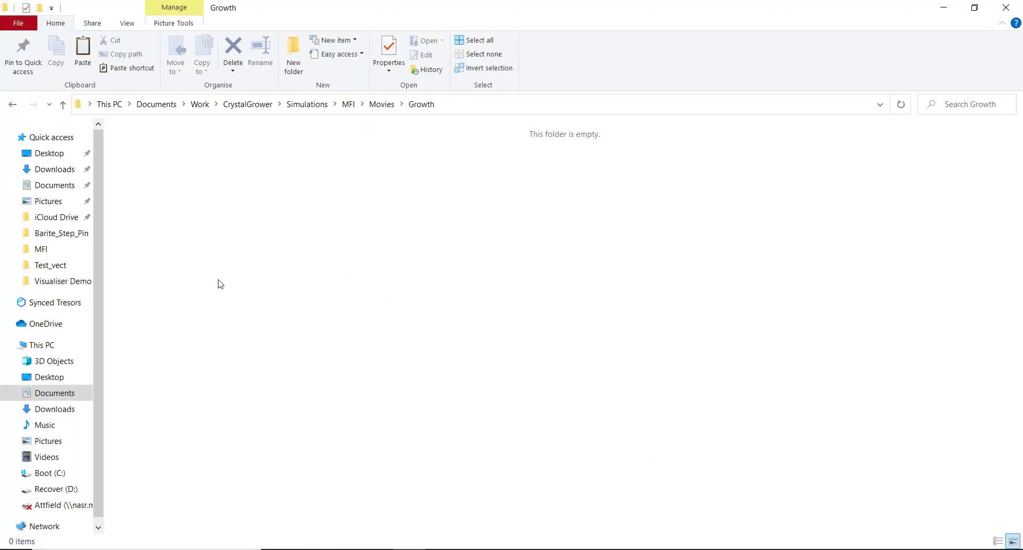
click(381, 104)
click(179, 163)
double_click(179, 163)
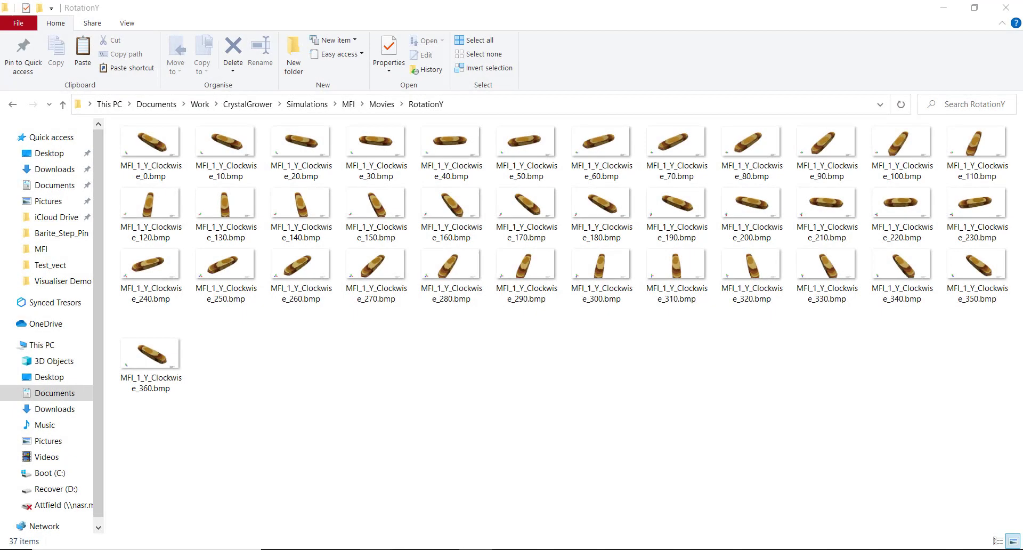
click(363, 529)
click(434, 522)
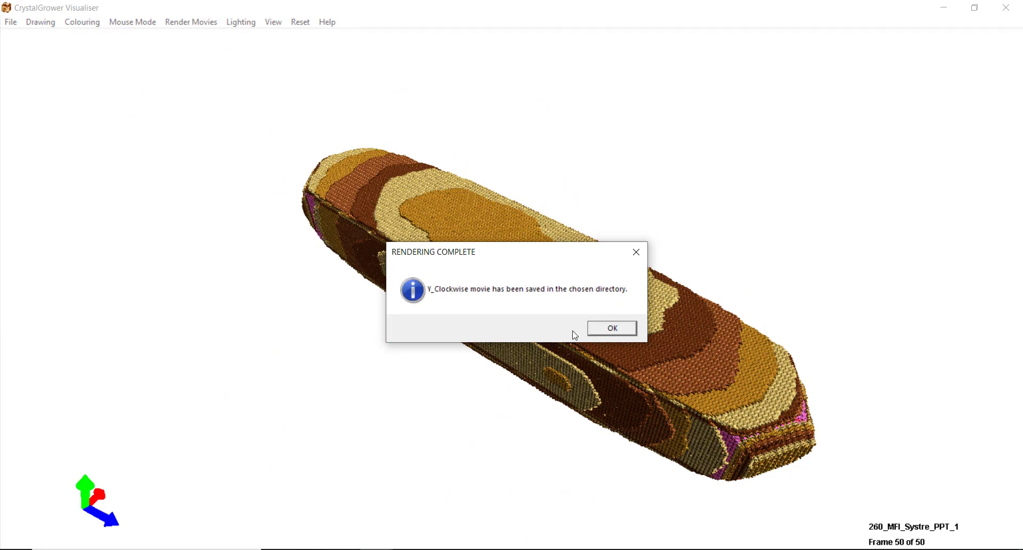
Dismiss the RENDERING COMPLETE box and bring back File Explorer's RotationY folder of 37 frames
click(618, 328)
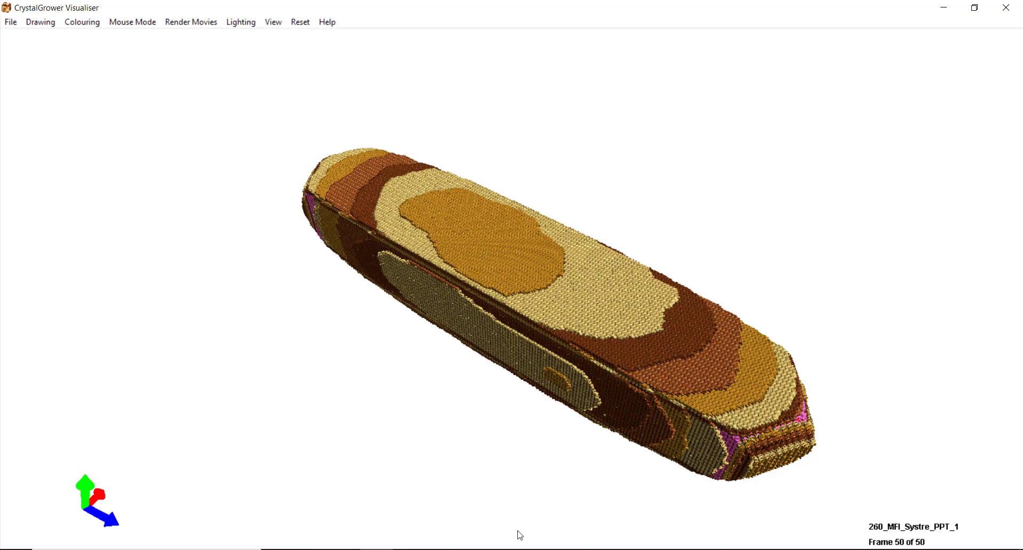
click(440, 540)
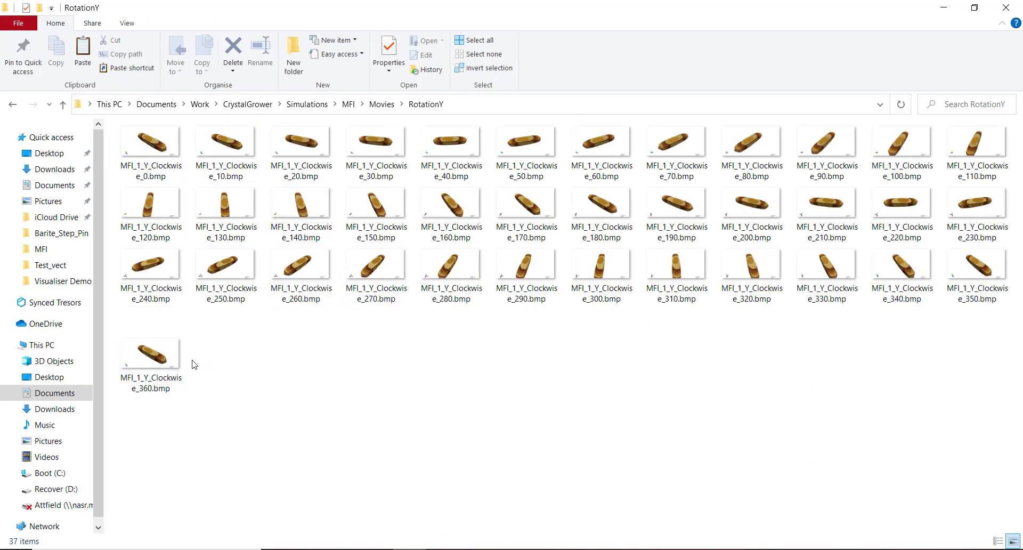
View MFI_1_Y_Clockwise_0.bmp in Photos and advance through the rotation frames to _320.bmp
double_click(168, 145)
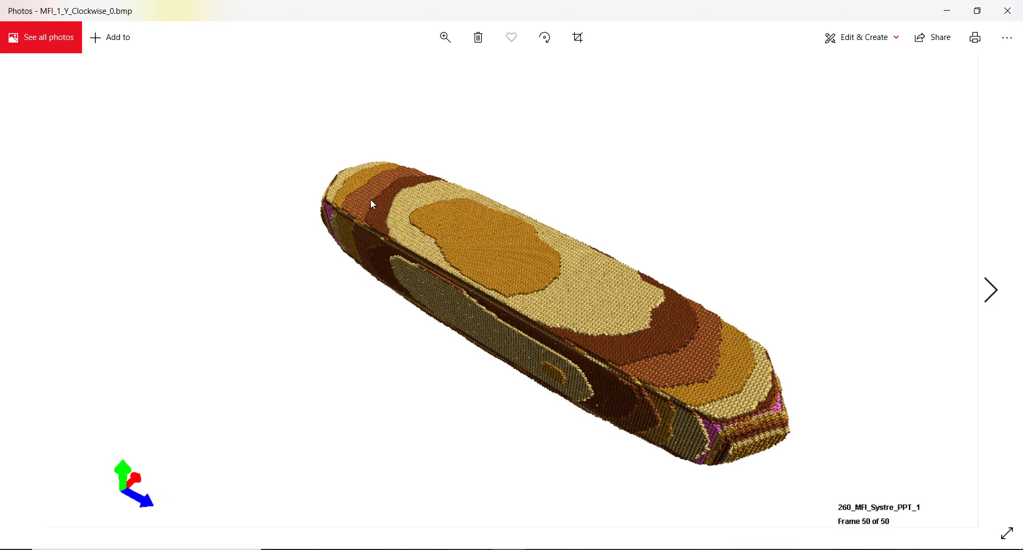
key(Right)
key(Right)
key(Right)
key(Right)
key(Right)
key(Right)
key(Right)
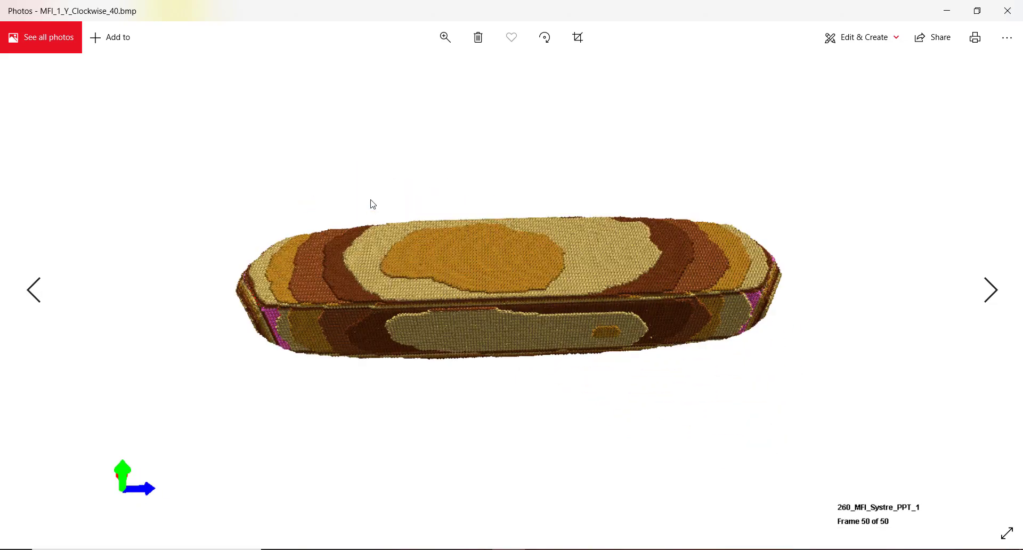
key(Right)
key(Right)
key(Right)
key(Right)
key(Right)
key(Right)
key(Right)
key(Right)
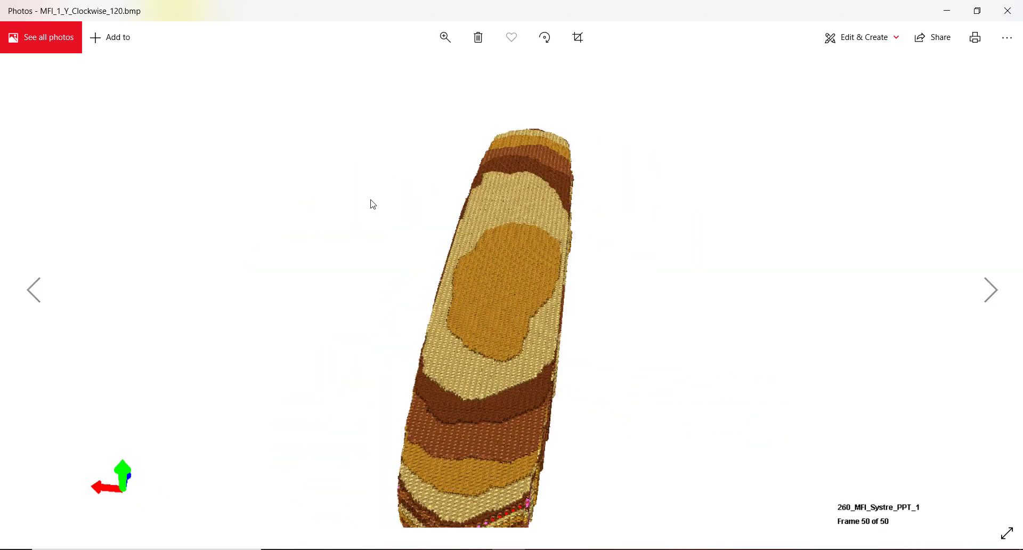
key(Right)
key(Right)
key(Right)
key(Right)
key(Right)
key(Right)
key(Right)
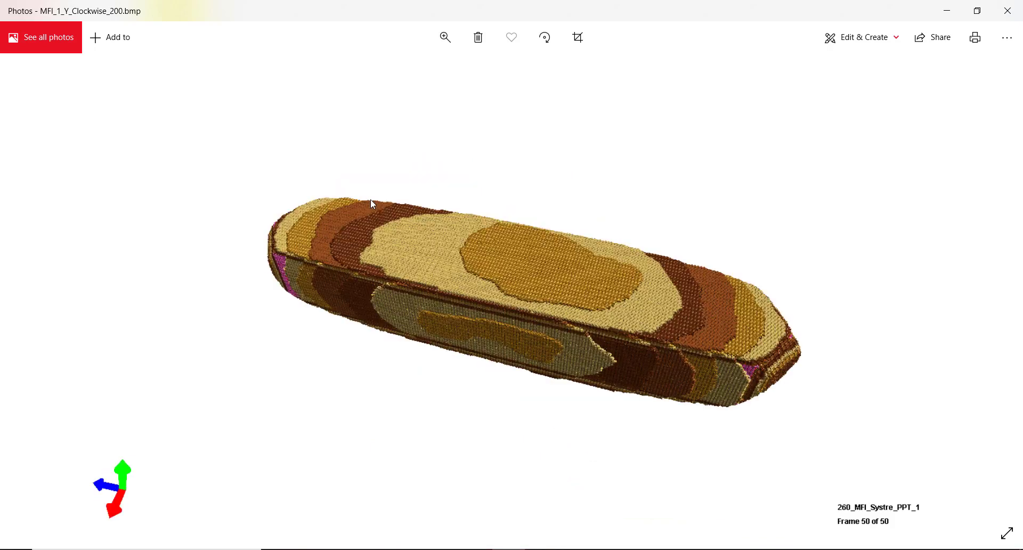
key(Right)
key(Right)
key(Right)
key(Right)
key(Right)
key(Right)
key(Right)
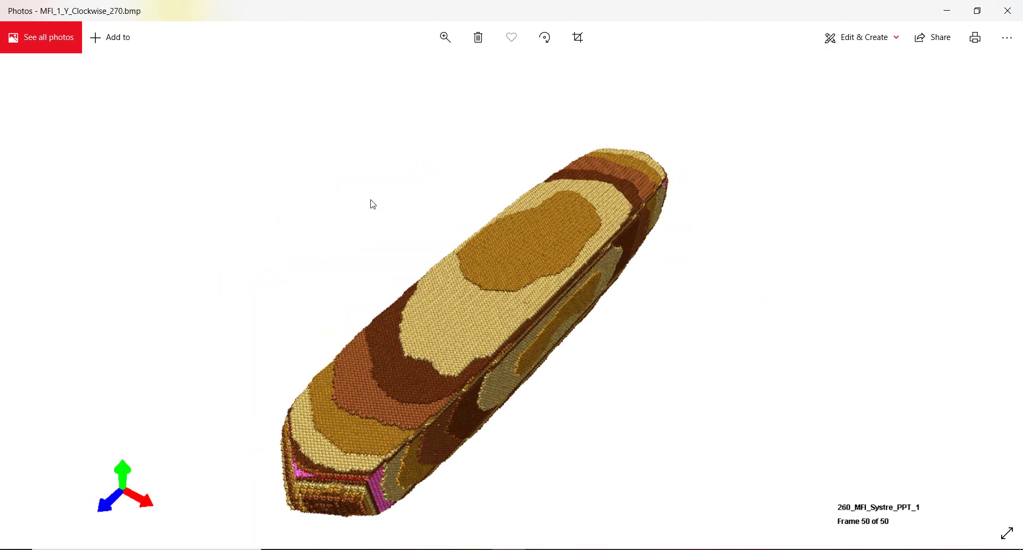
key(Right)
key(Right)
key(Right)
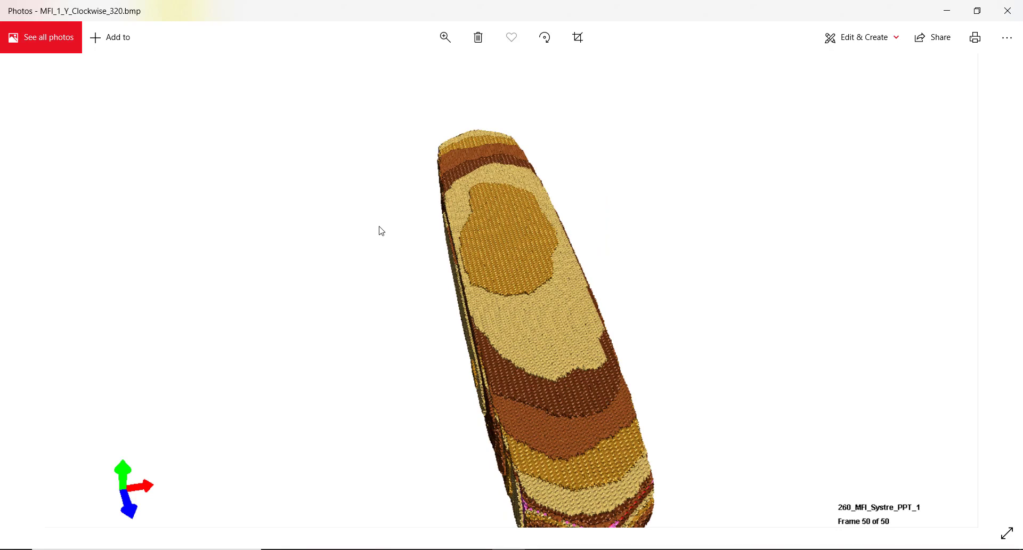
Bring the Visualiser forward and browse Rotate Clockwise, Rotate Anticlockwise, Flight Path, then the View menu
click(377, 549)
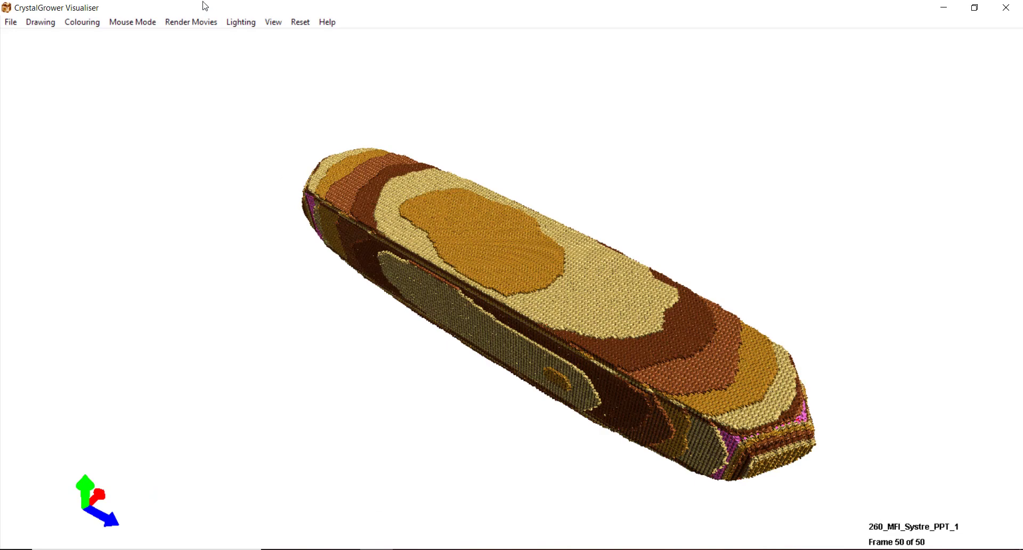
click(189, 22)
mouse_move(186, 33)
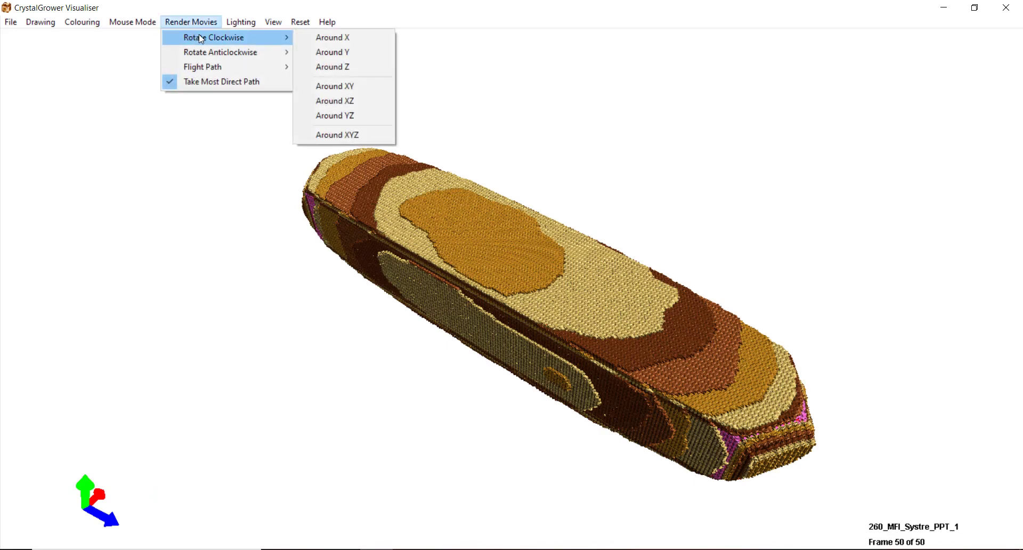
mouse_move(232, 51)
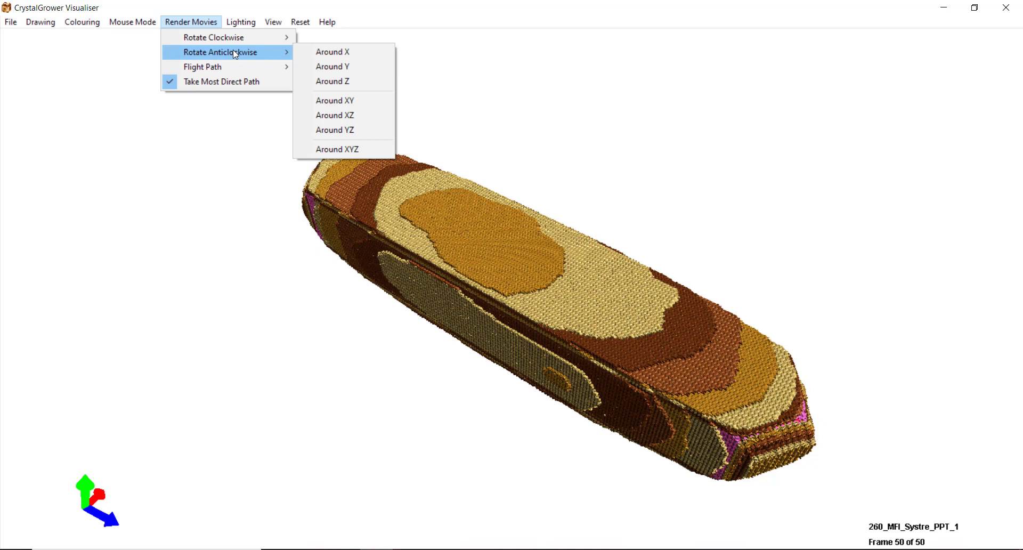
mouse_move(213, 68)
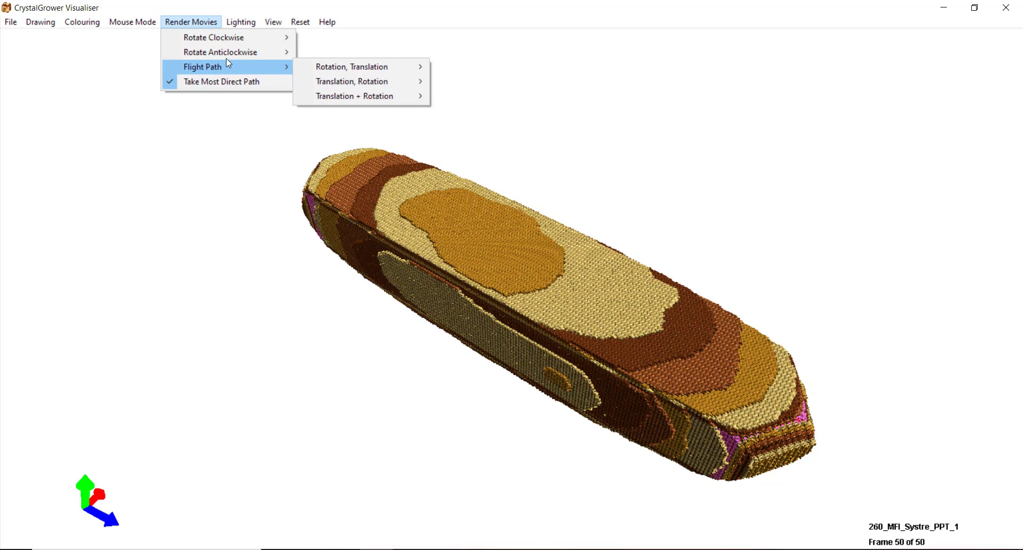
mouse_move(276, 20)
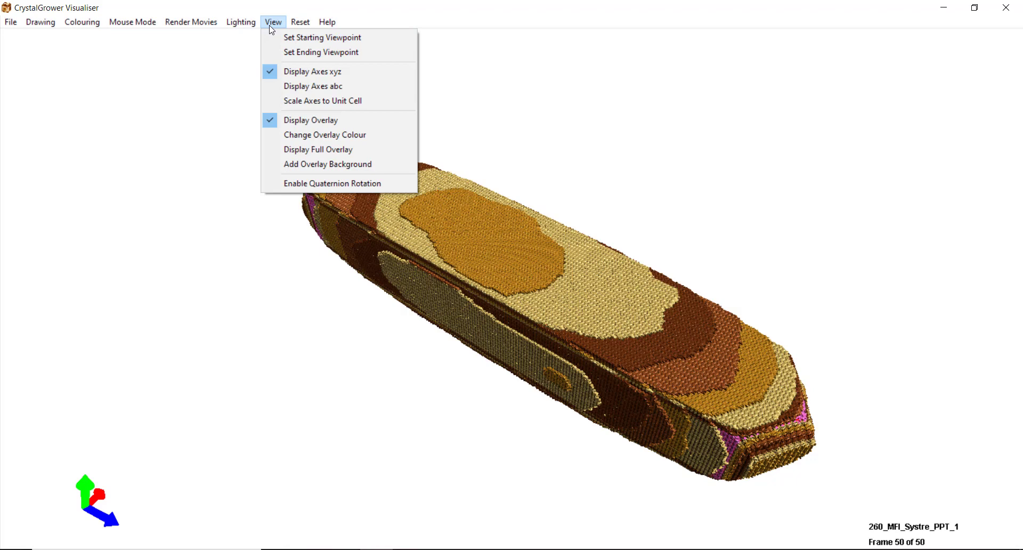
Close the View menu and snap the frame-1 crystal to look straight down the z axis
click(275, 20)
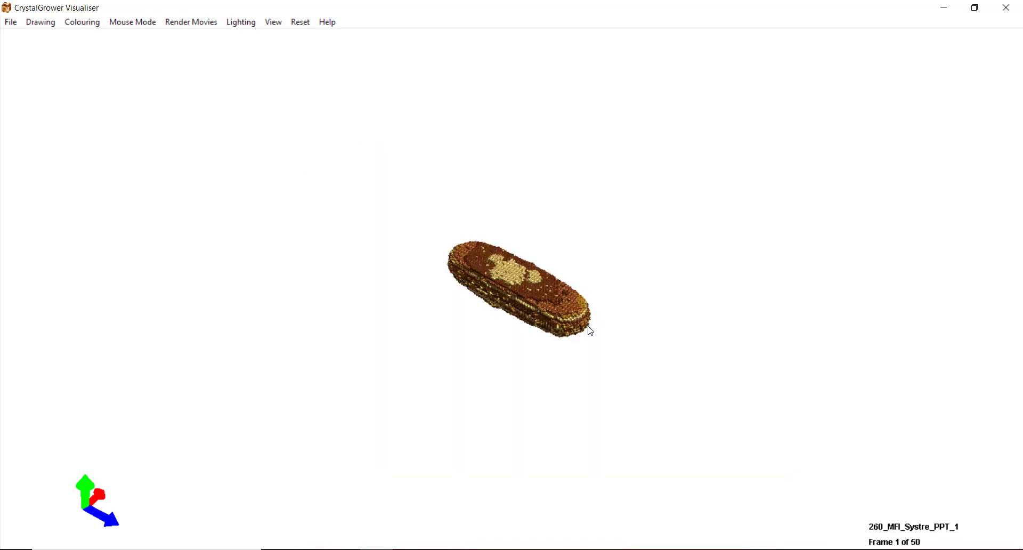
key(r)
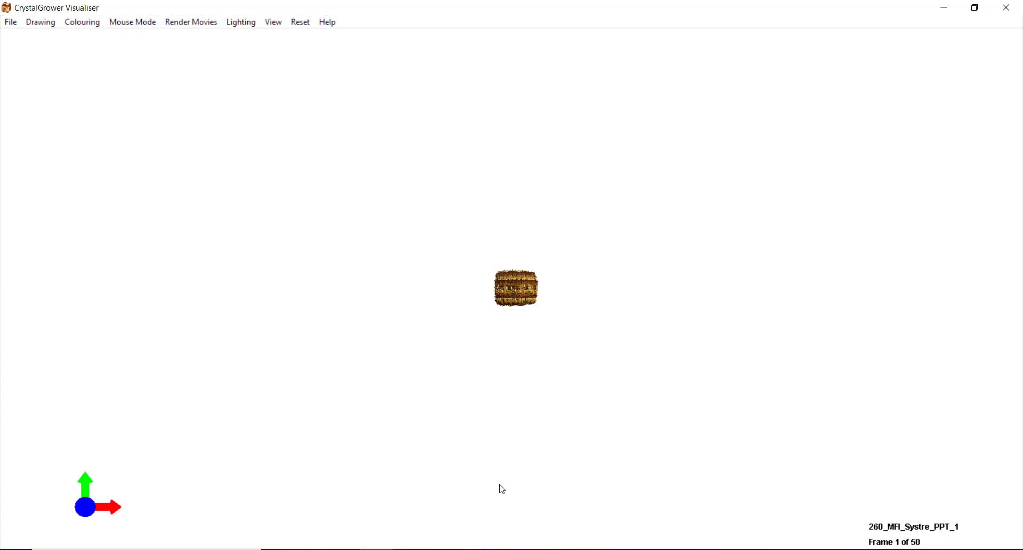
Turn off the display overlay and save the current end-on view as the starting viewpoint
click(272, 23)
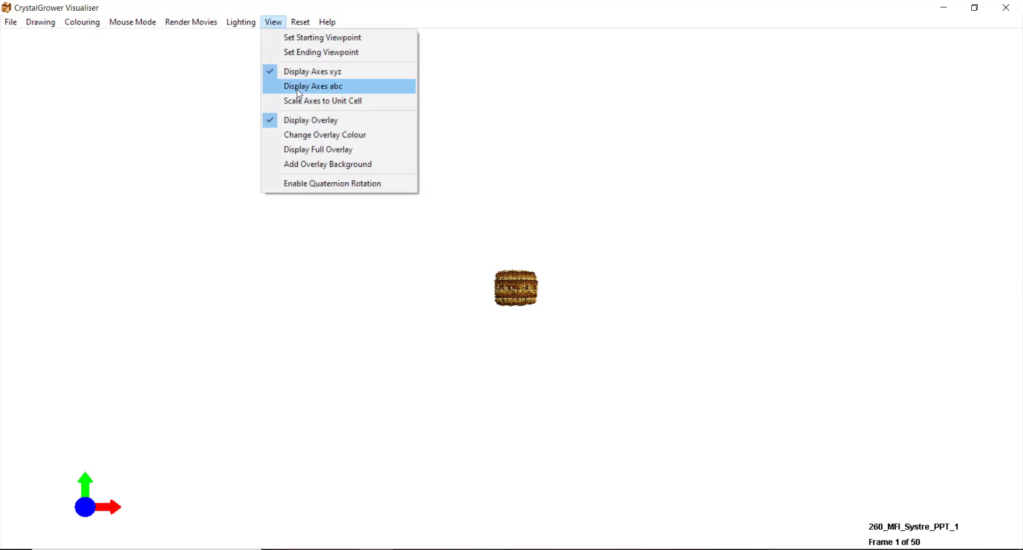
click(306, 124)
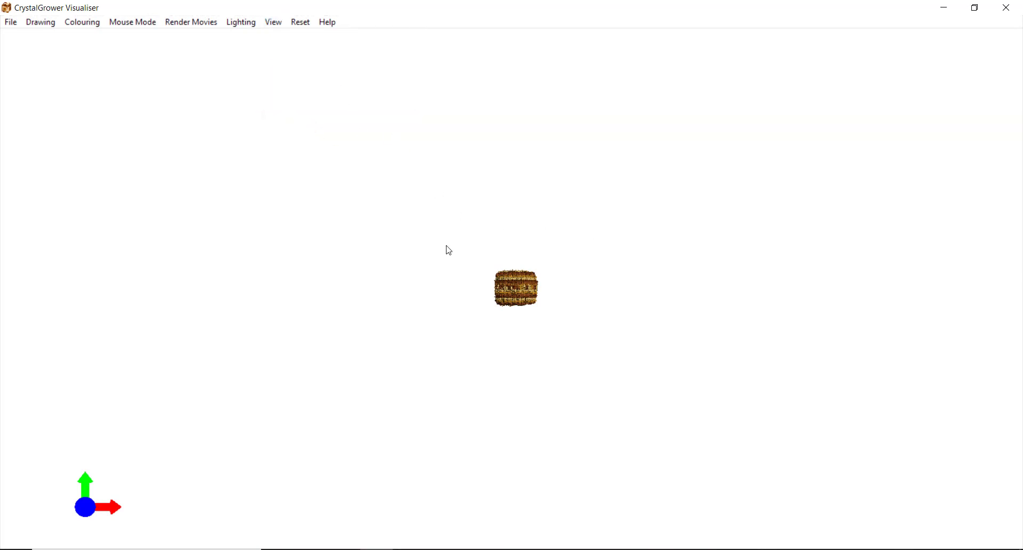
click(272, 23)
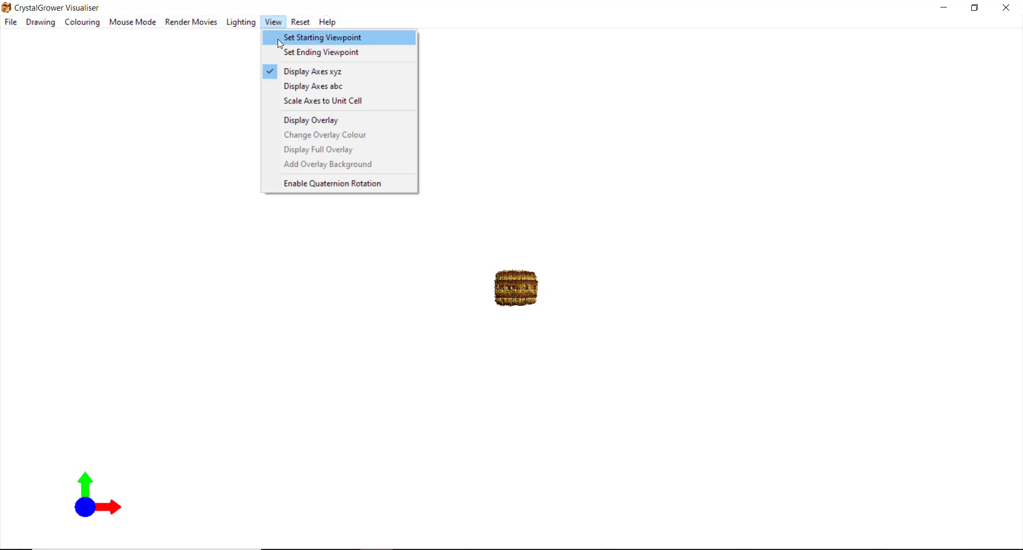
click(280, 41)
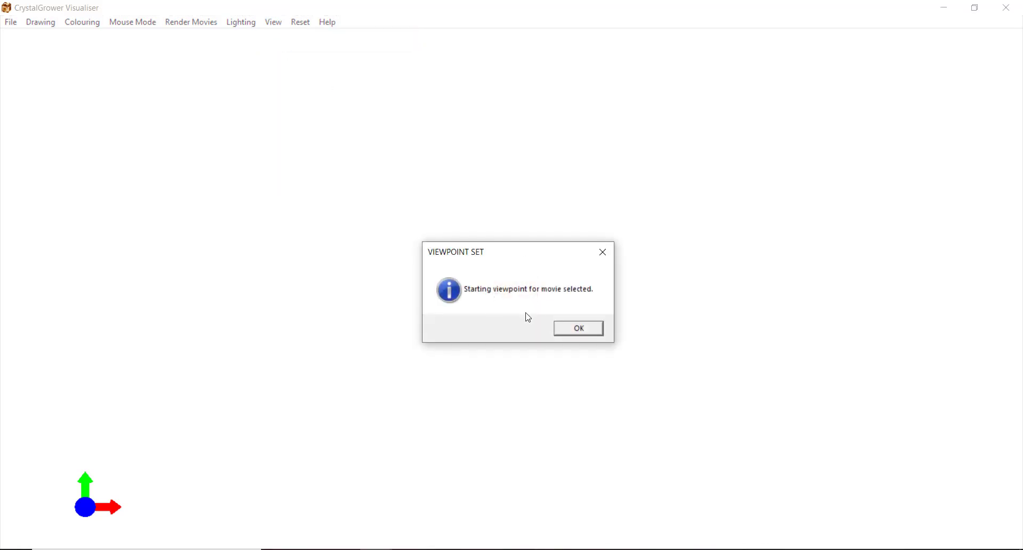
click(581, 327)
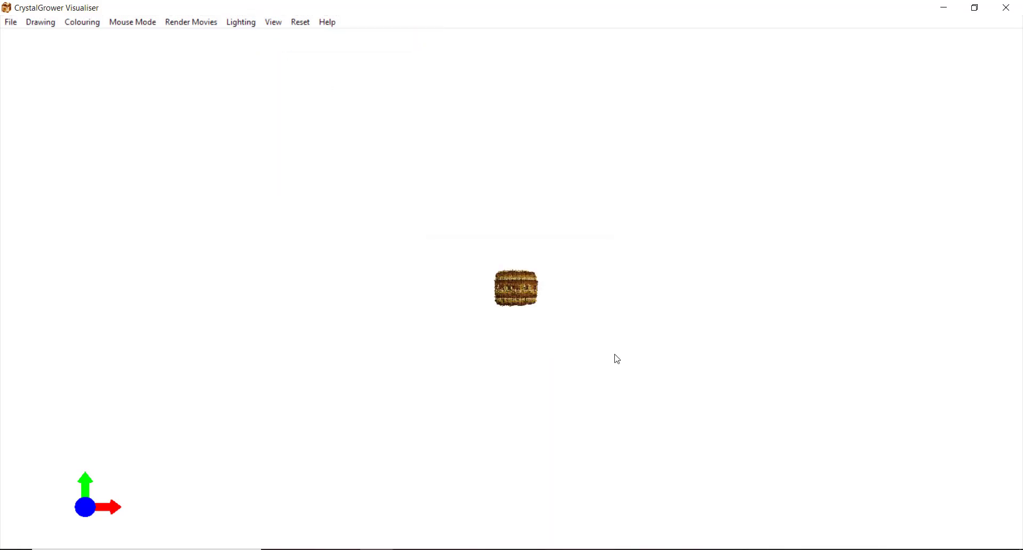
Rotate the crystal to show its long slab shape and zoom in
drag(435, 262, 512, 312)
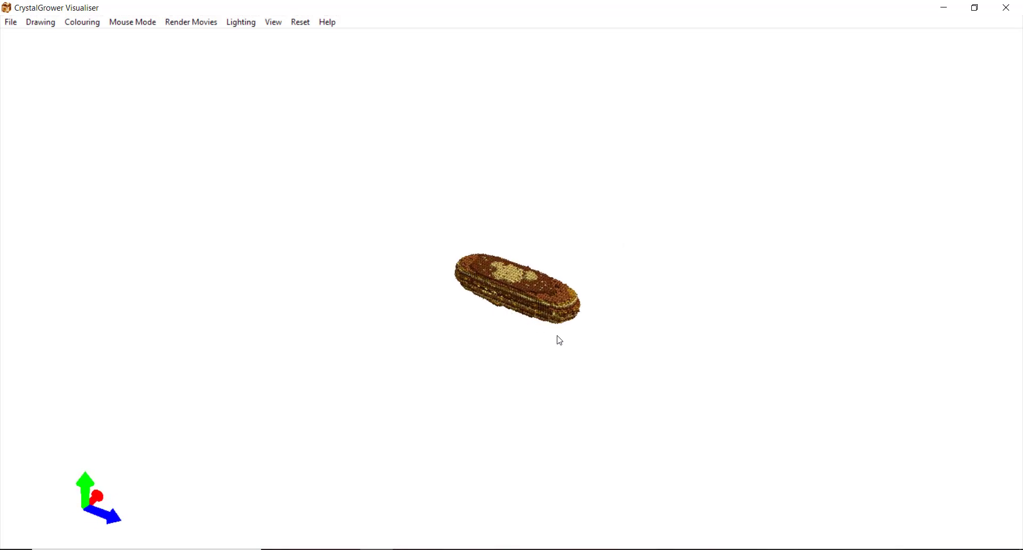
scroll(559, 340, up, 5)
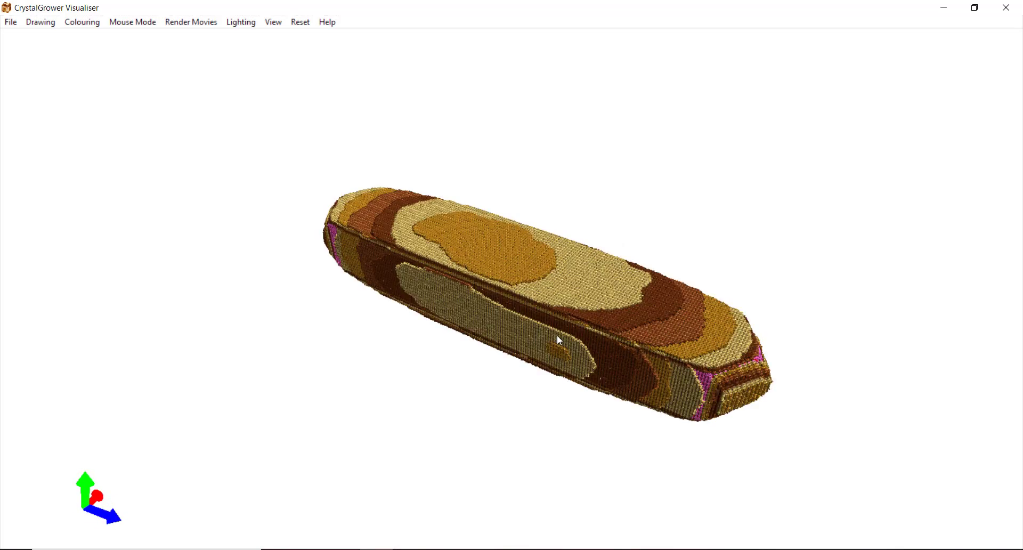
scroll(559, 340, up, 3)
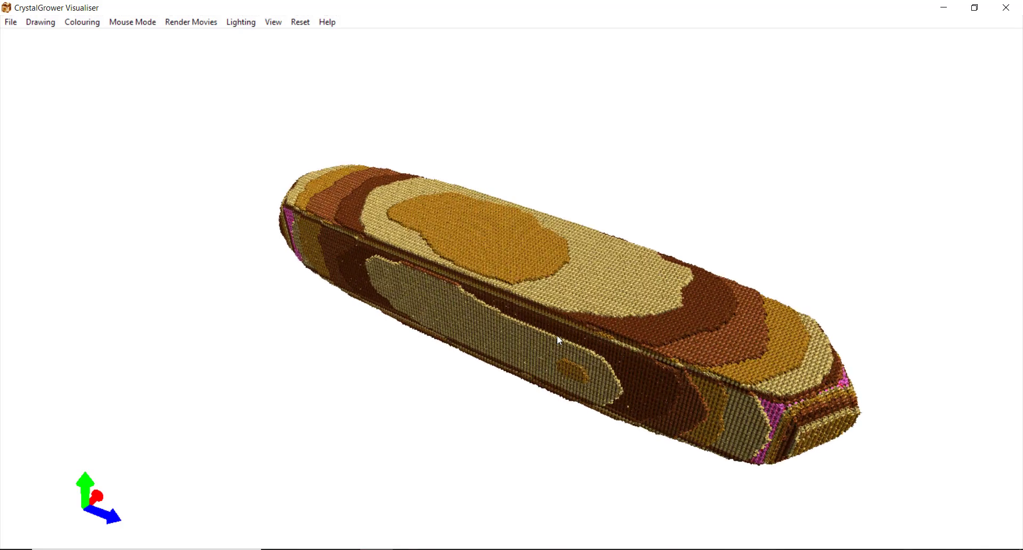
scroll(558, 338, up, 1)
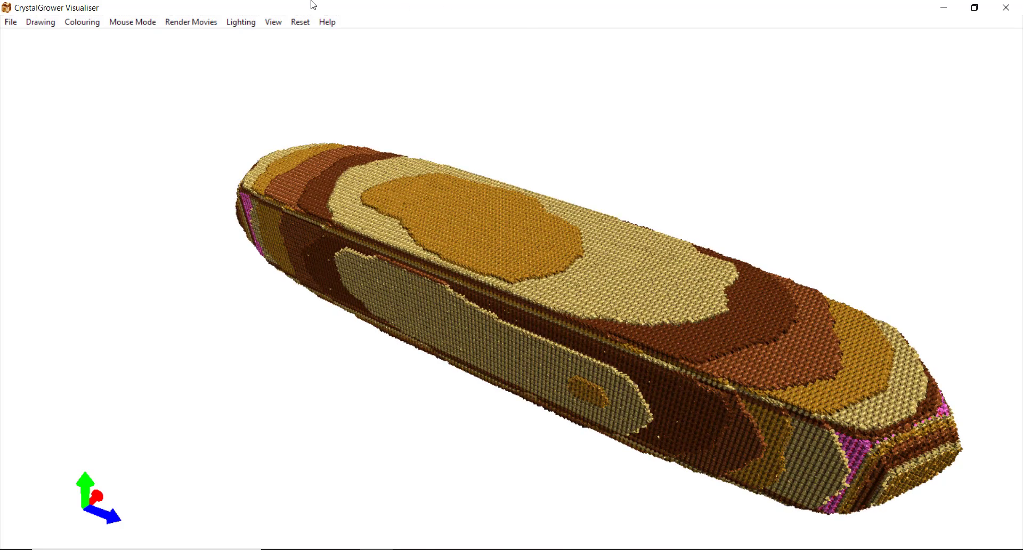
Set this view as the movie's ending viewpoint and open the Render Movies menu
click(282, 23)
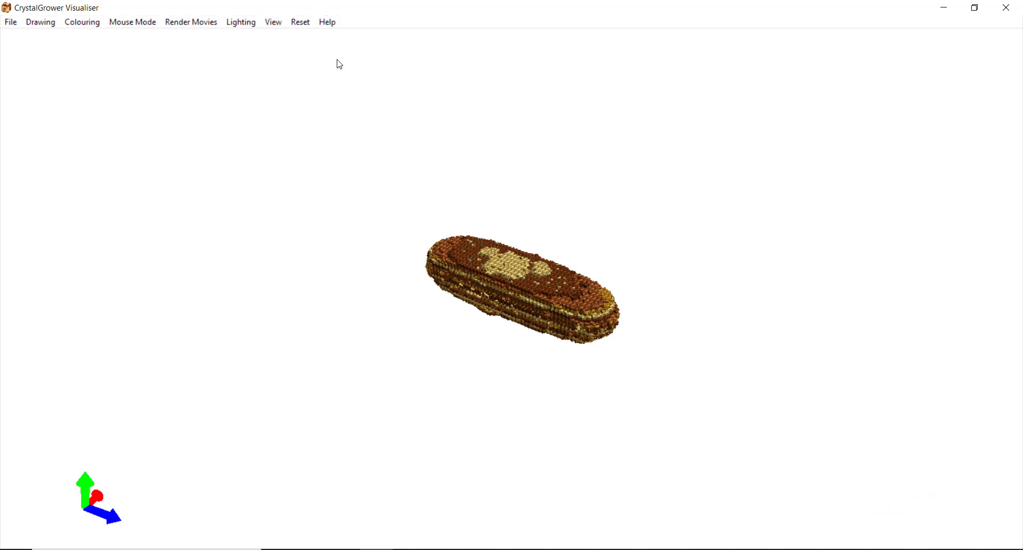
click(280, 24)
click(283, 50)
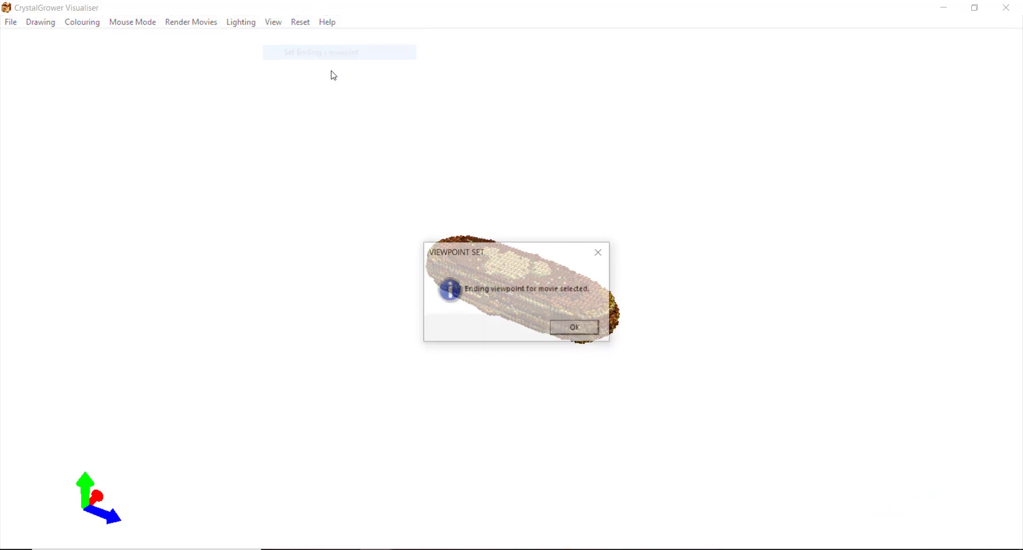
click(575, 328)
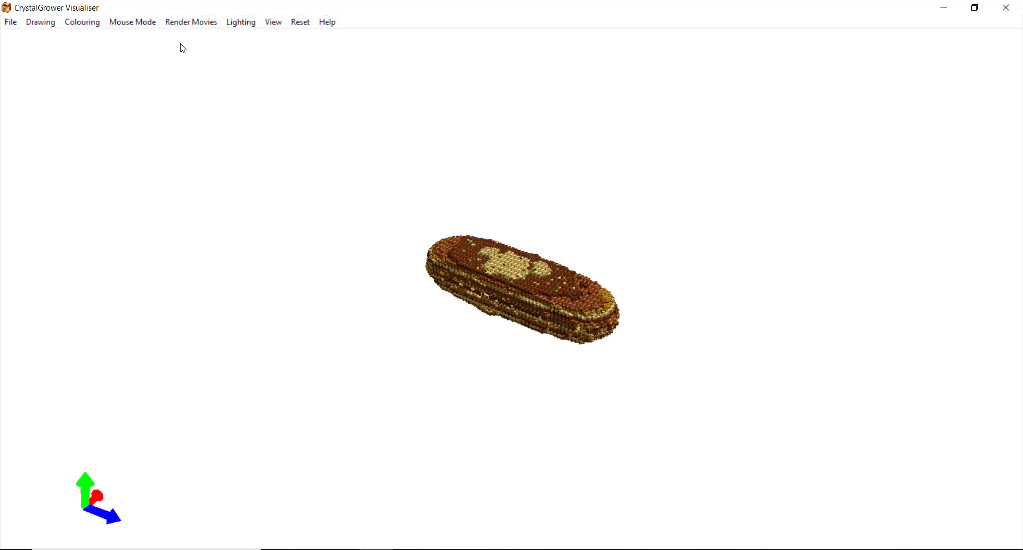
click(202, 26)
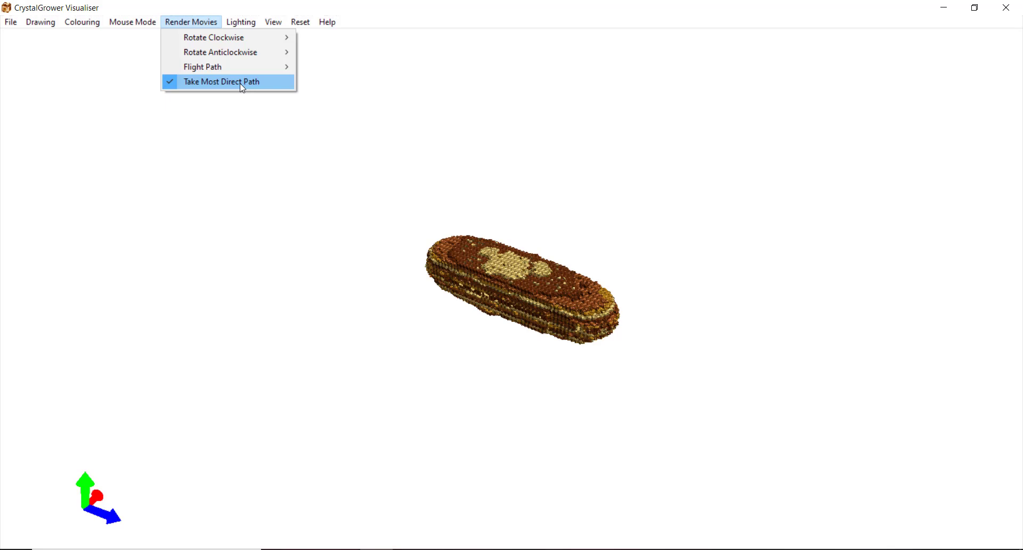
Show the 10–60 Frames choices under Flight Path > Translation + Rotation
mouse_move(230, 73)
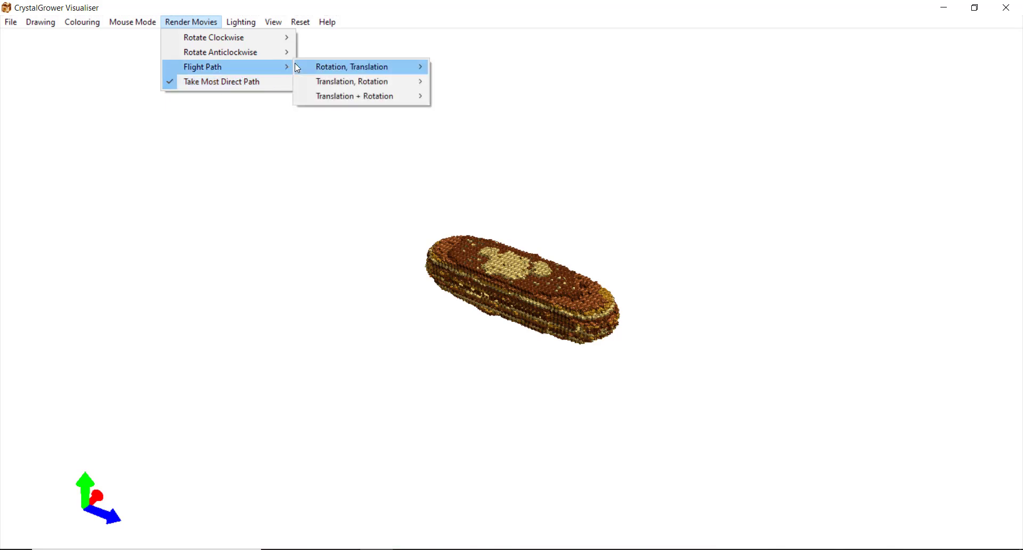
mouse_move(297, 68)
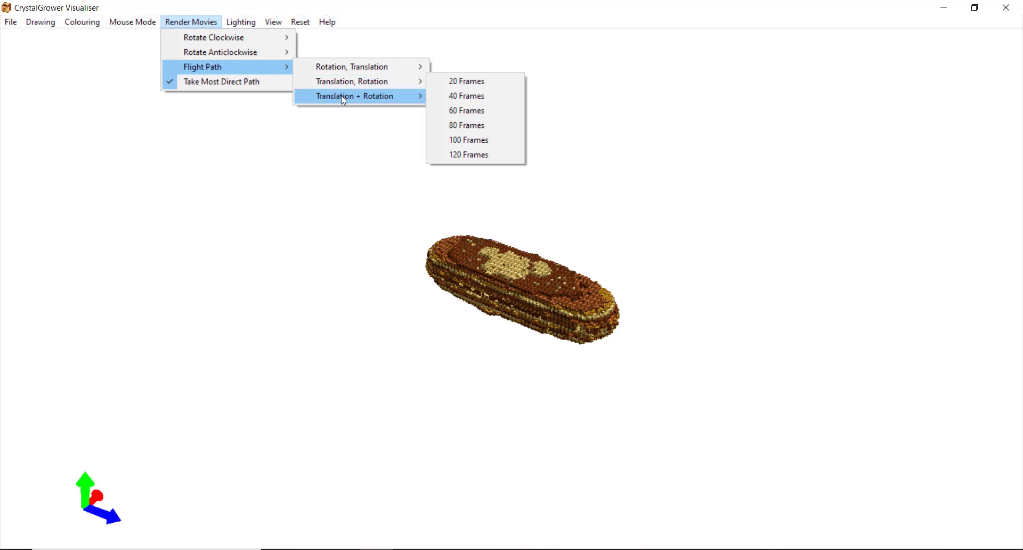
mouse_move(342, 97)
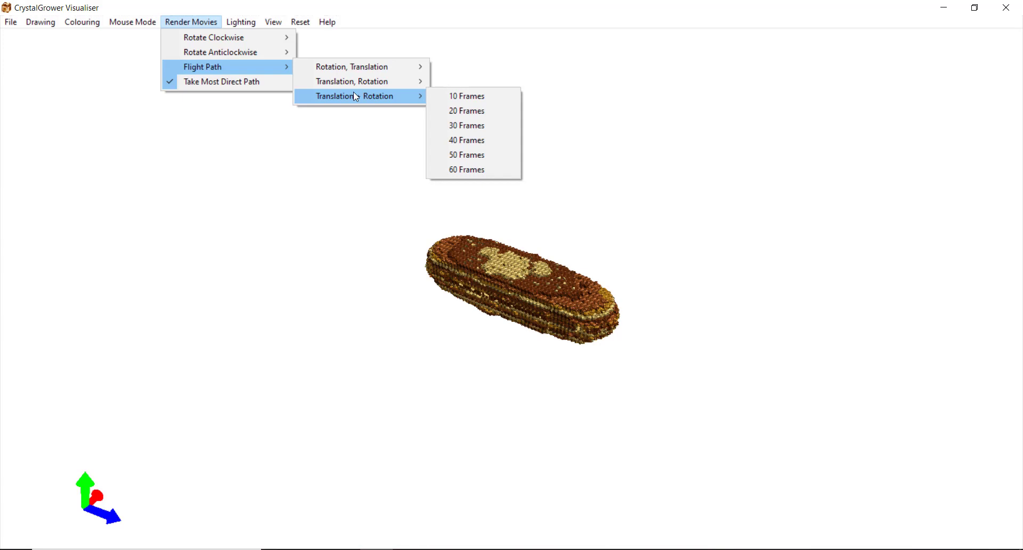
Choose 30 frames and create and open a new Full_movie folder inside Movies
click(437, 126)
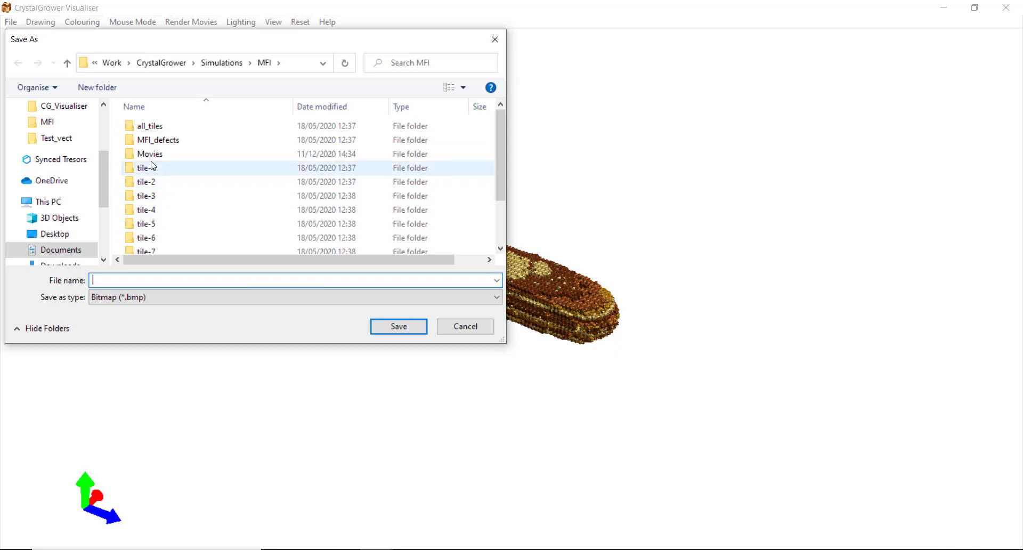
double_click(151, 156)
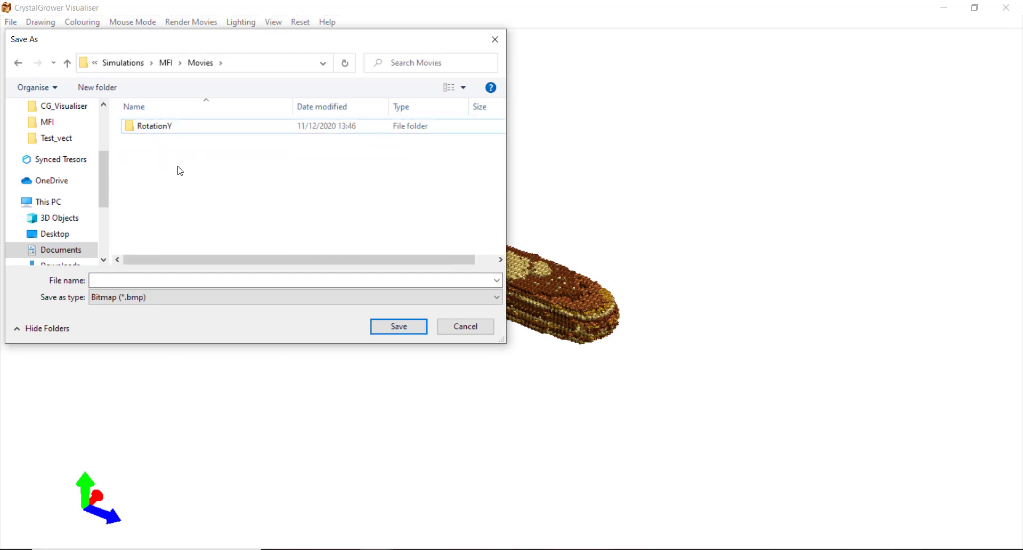
key(ctrl+shift+n)
text(Full)
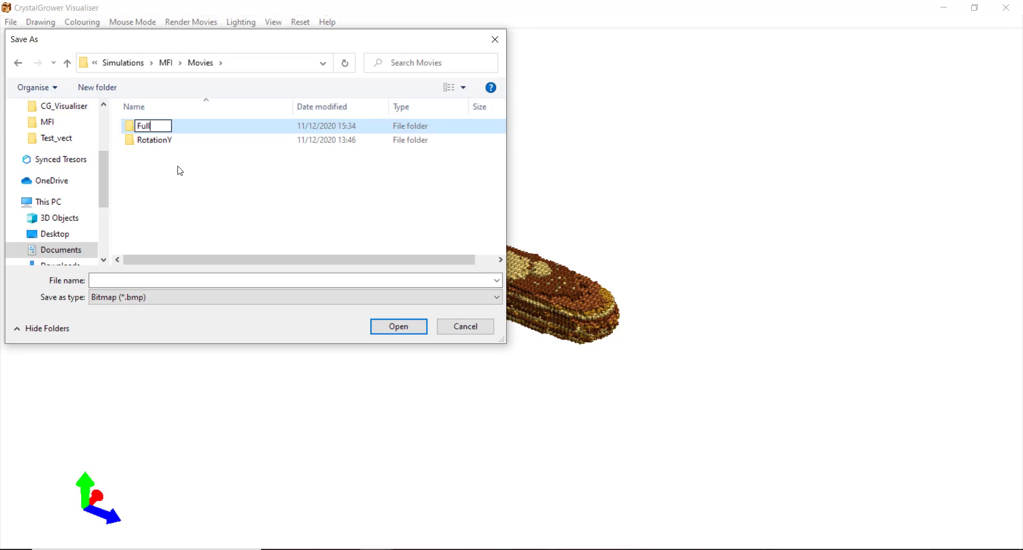
text(_movie)
key(Return)
double_click(157, 128)
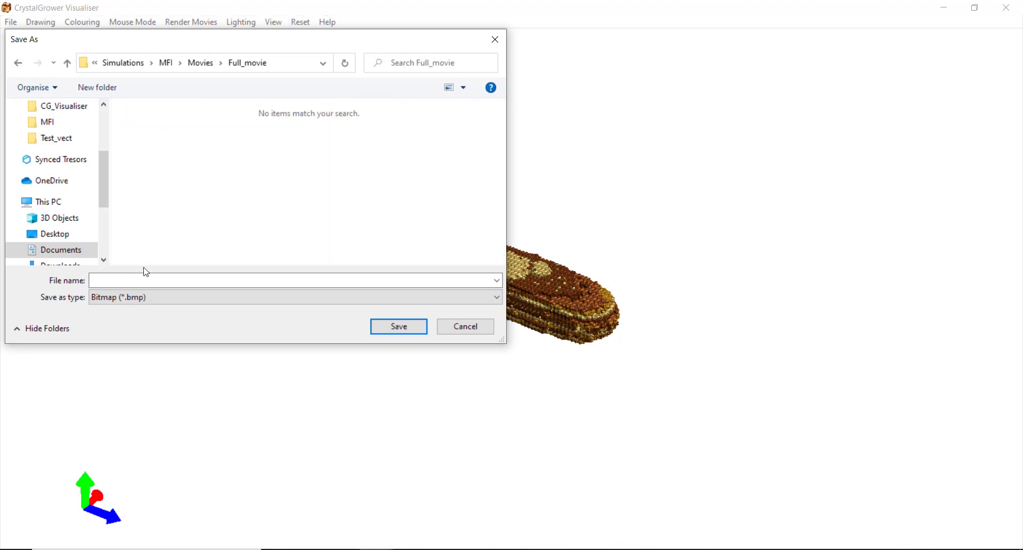
Name the frames 1_first_zoom and start rendering the flight-path movie
click(148, 283)
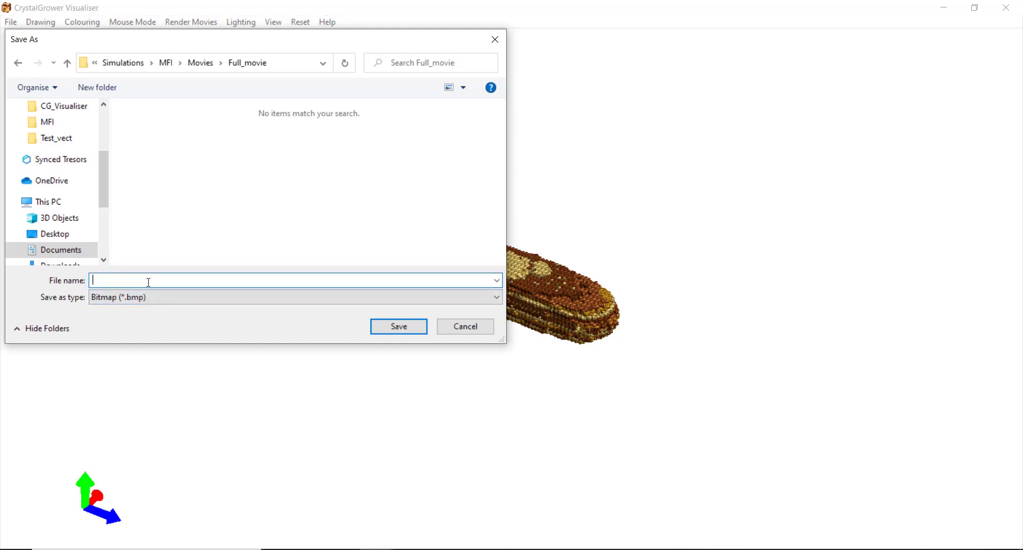
text(1)
text(_first_zoom)
key(Return)
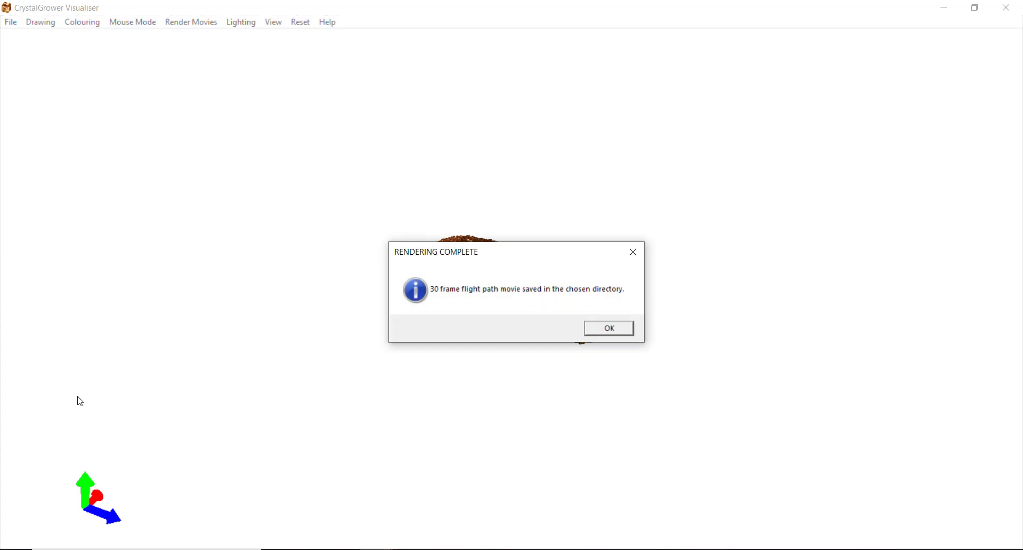
click(409, 546)
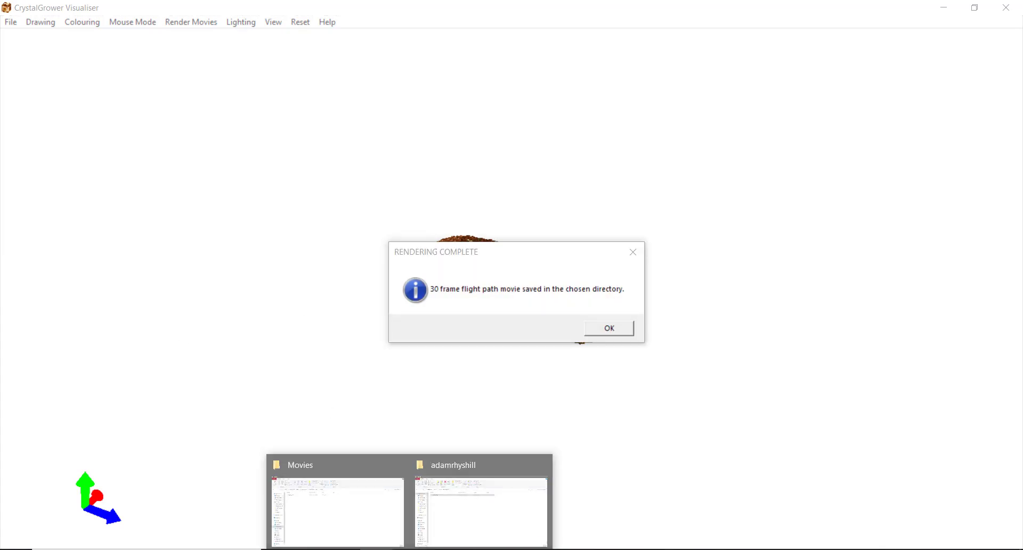
Open the Full_movie folder and view a rendered flight-path frame in Photos
click(377, 508)
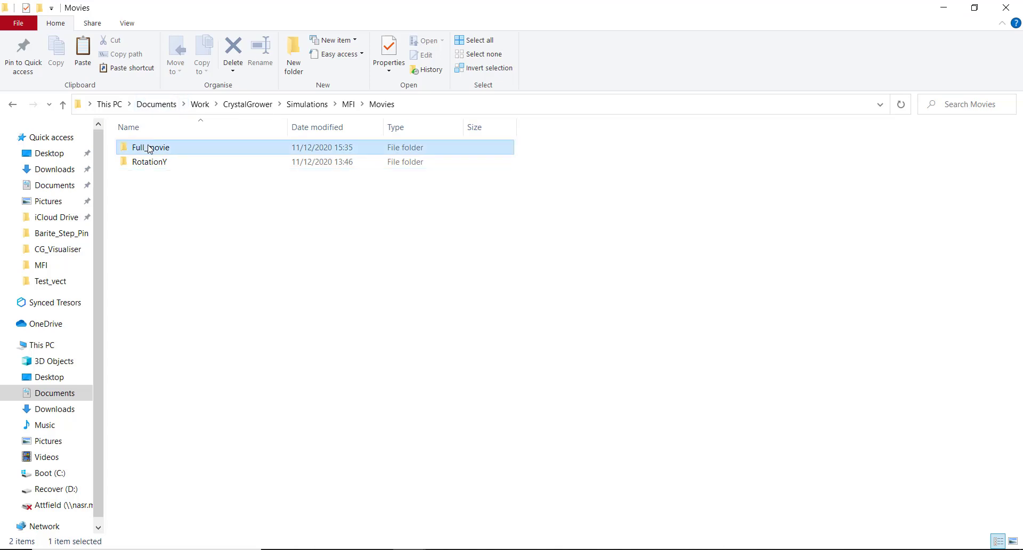
double_click(153, 146)
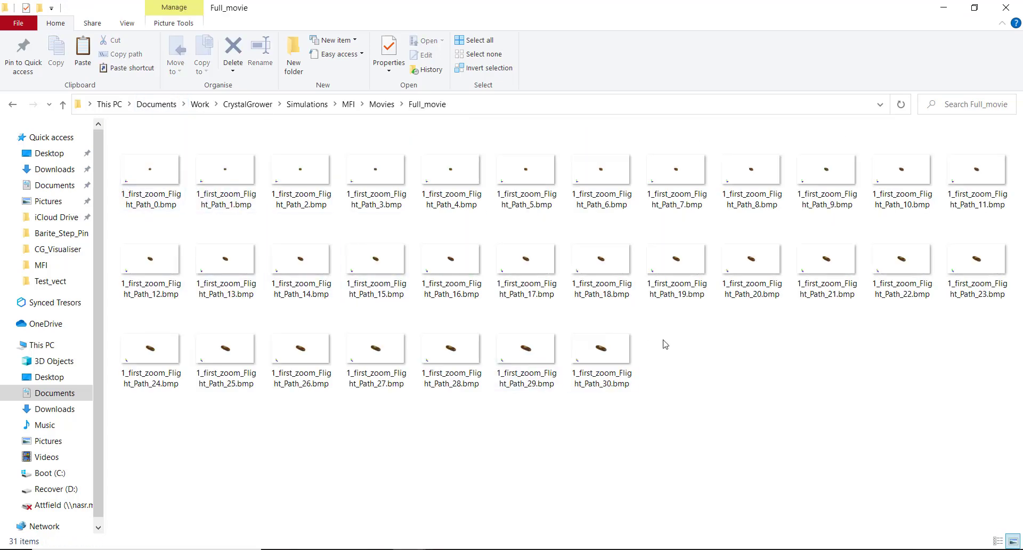
double_click(151, 179)
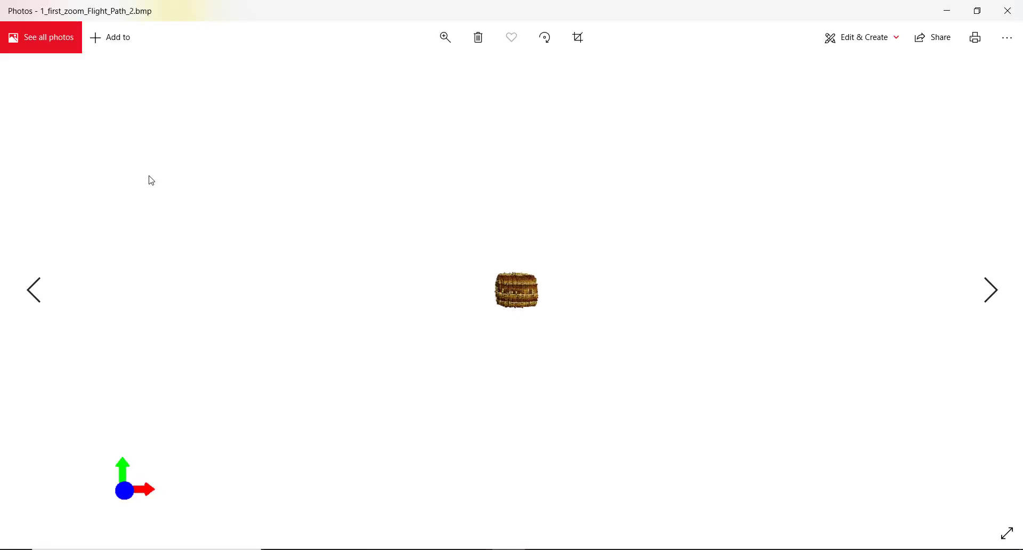
Step through the frames to 1_first_zoom_Flight_Path_30.bmp, then return to CrystalGrower Visualiser
key(Right)
key(Right)
key(Right)
key(Right)
key(Right)
key(Right)
key(Right)
key(Right)
key(Right)
key(Right)
key(Right)
key(Right)
key(Right)
key(Right)
key(Right)
key(Right)
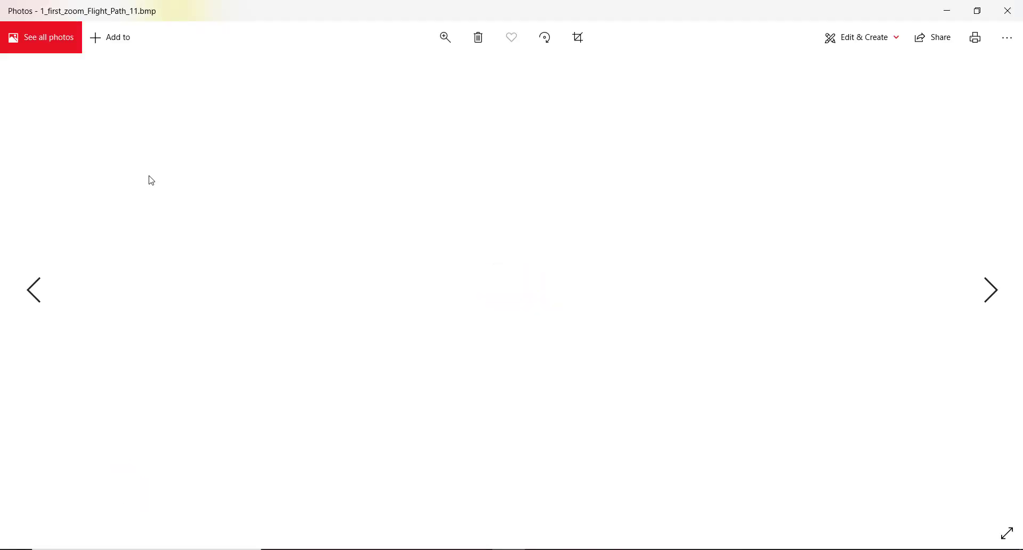
key(Right)
key(Right)
key(Right)
key(Right)
key(Right)
key(Right)
key(Right)
key(Right)
key(Right)
key(Right)
key(Right)
key(Right)
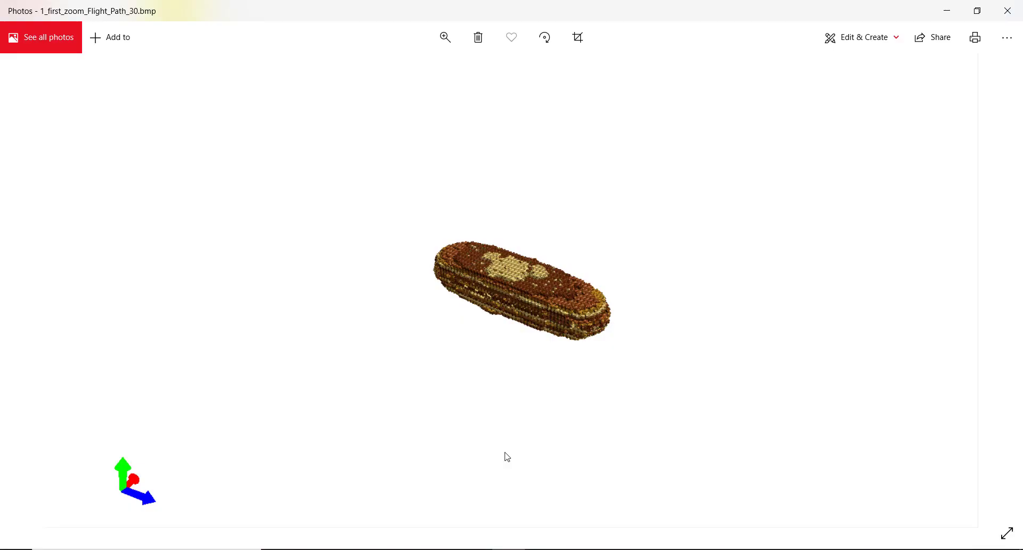
mouse_move(376, 548)
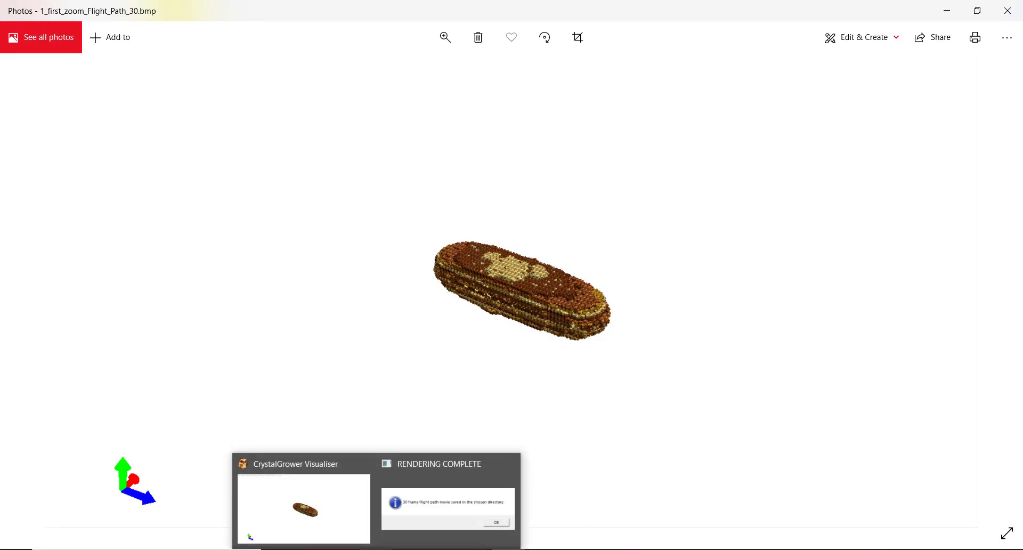
click(358, 533)
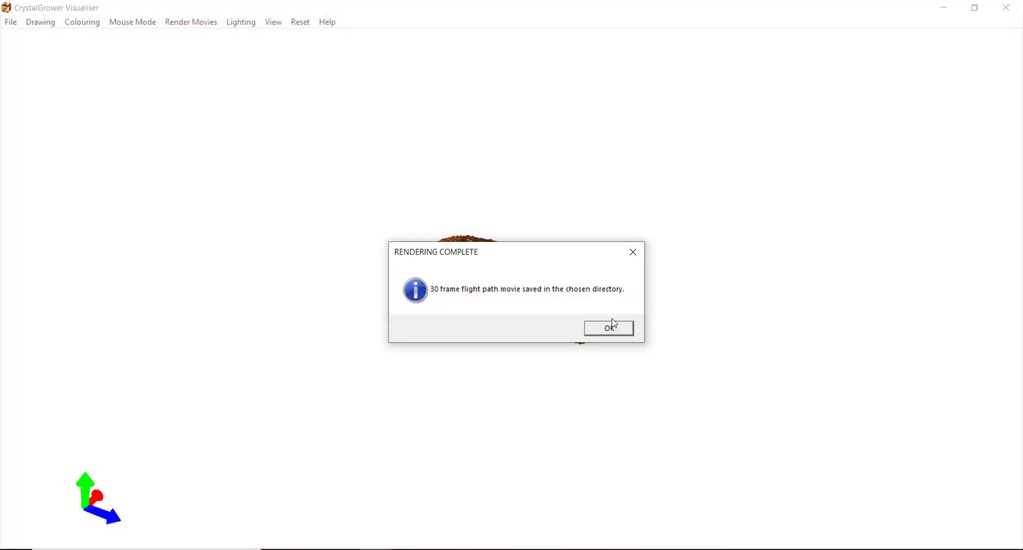
Dismiss the rendering-complete notice and accept reusing the ending viewpoint as the next start
click(609, 326)
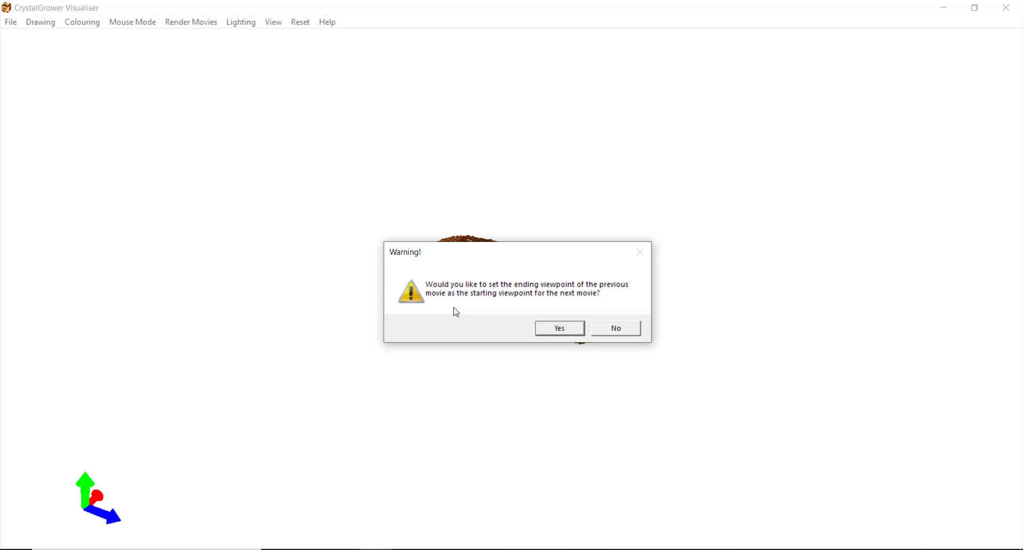
click(544, 330)
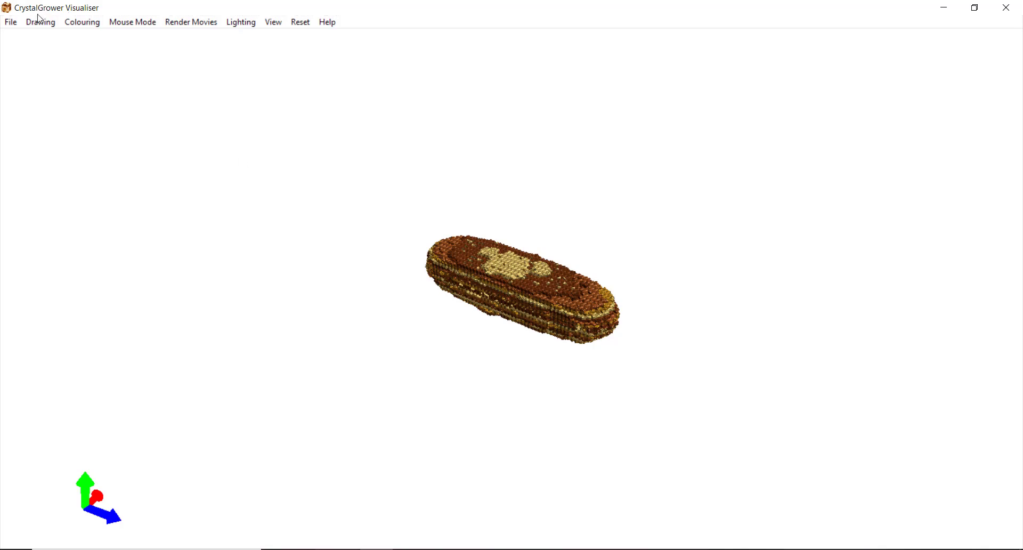
Save all growth frames with the file name 2_first_growth
click(14, 24)
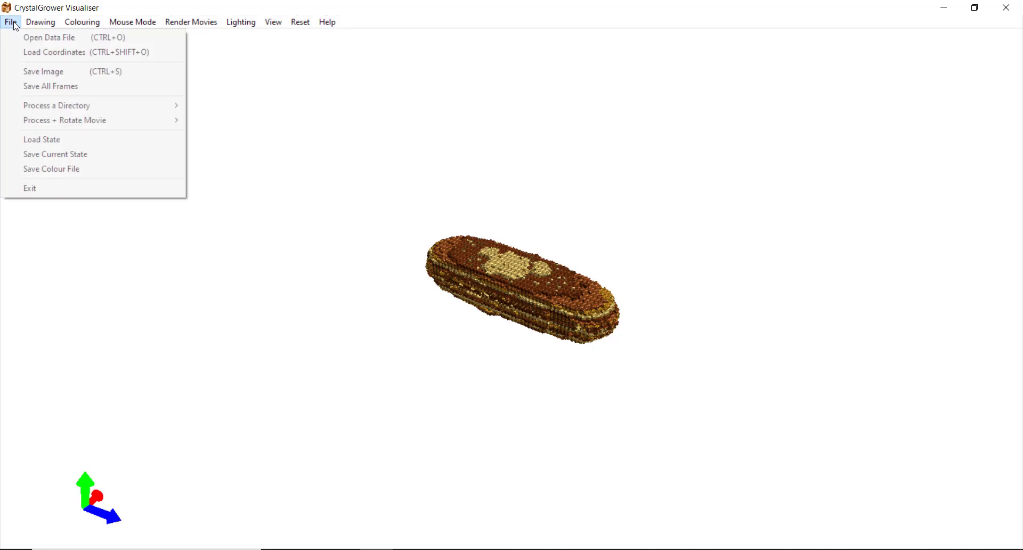
click(75, 86)
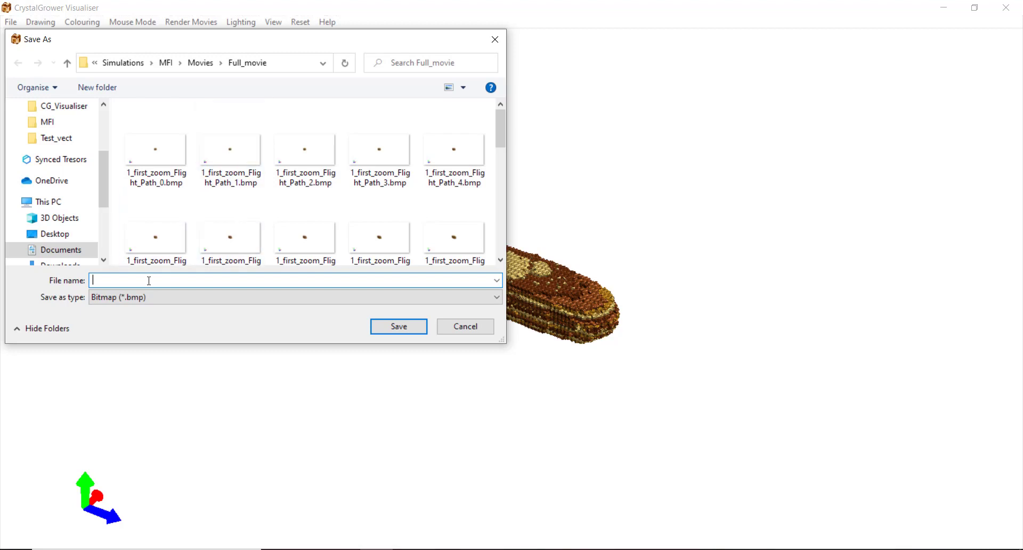
text(2_)
text(first_growth)
key(Return)
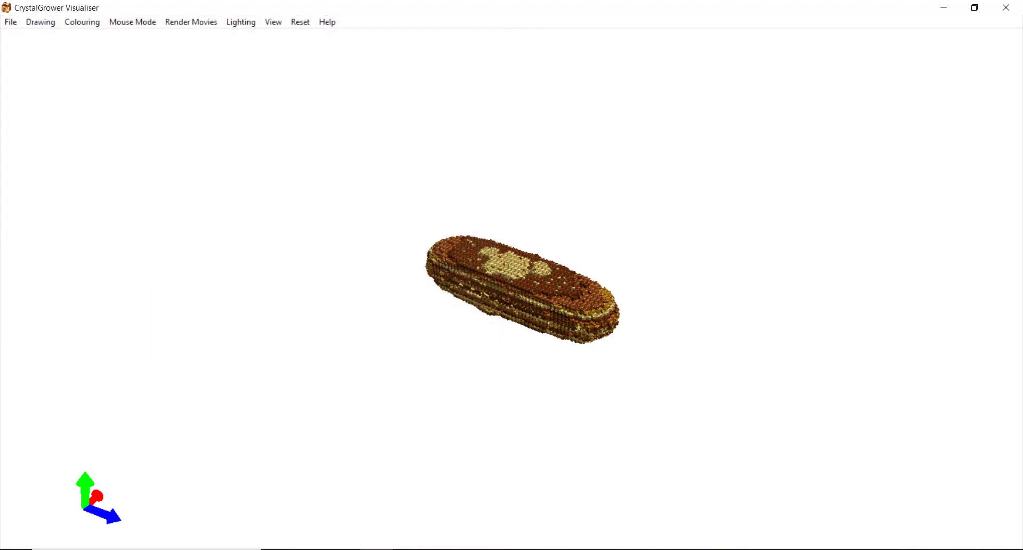
Watch the frames arrive in Full_movie and dismiss the all-frames-saved message
mouse_move(409, 548)
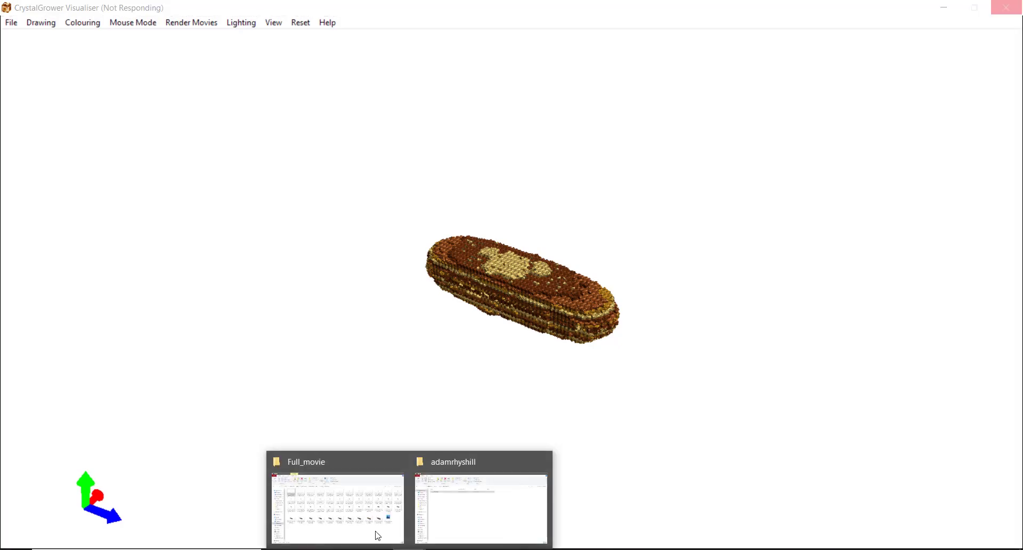
click(377, 535)
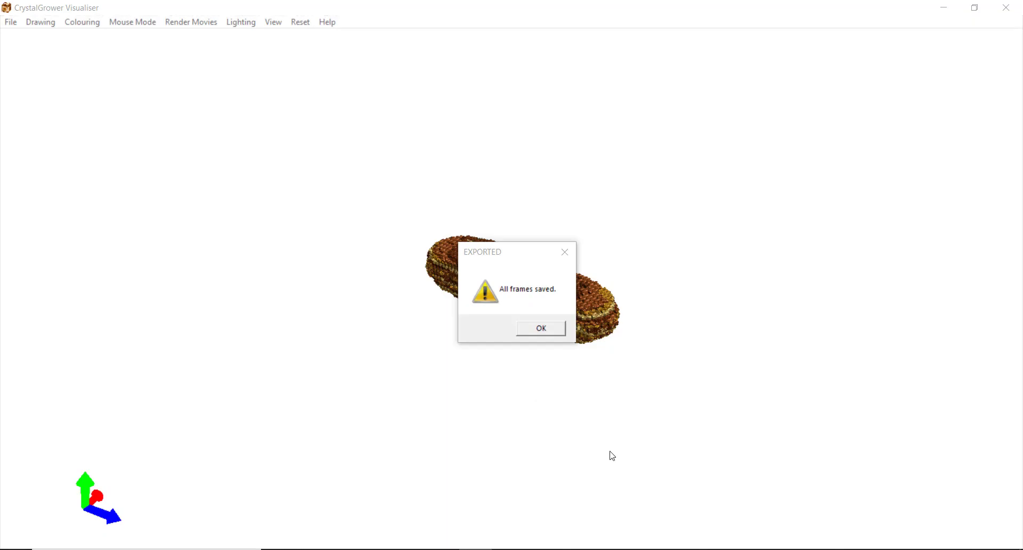
click(488, 249)
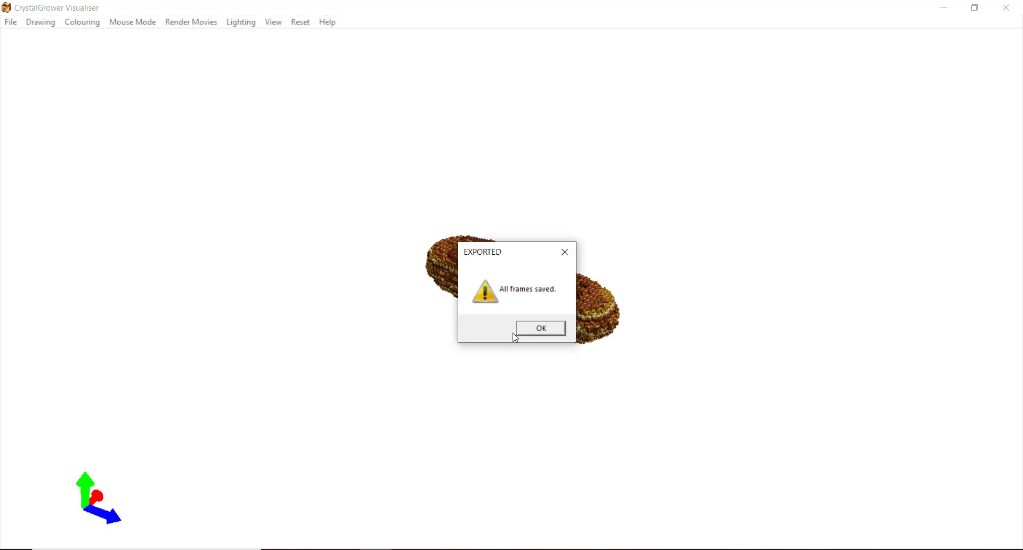
click(539, 329)
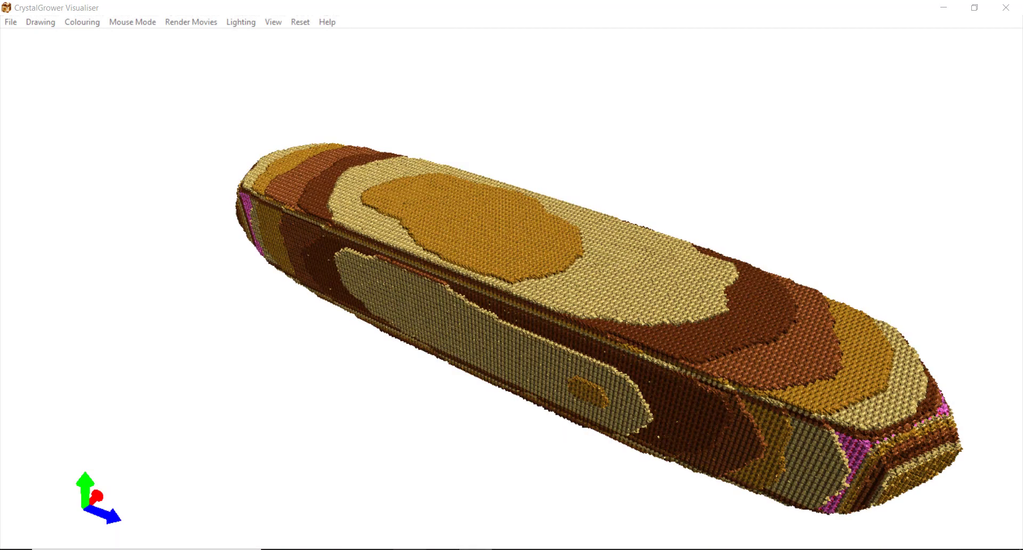
Scroll through the 81 frame thumbnails in Full_movie, then switch back to the visualiser
mouse_move(410, 549)
click(365, 523)
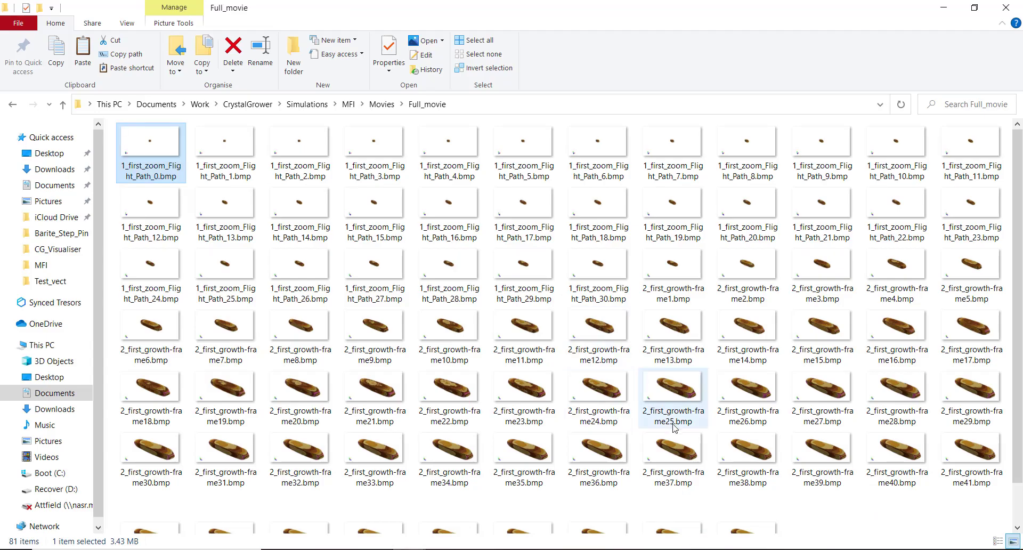
scroll(672, 424, down, 2)
scroll(781, 459, up, 1)
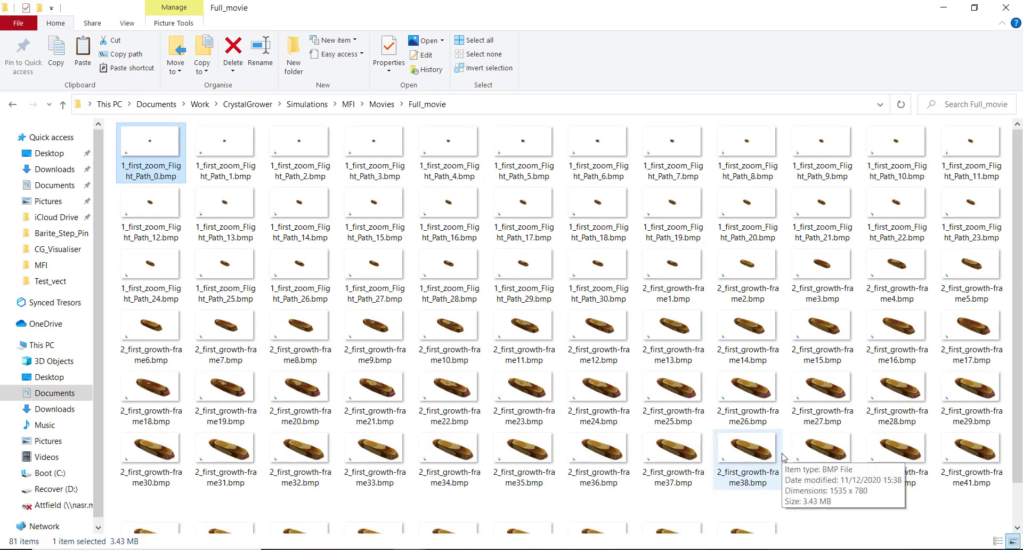
scroll(782, 456, down, 1)
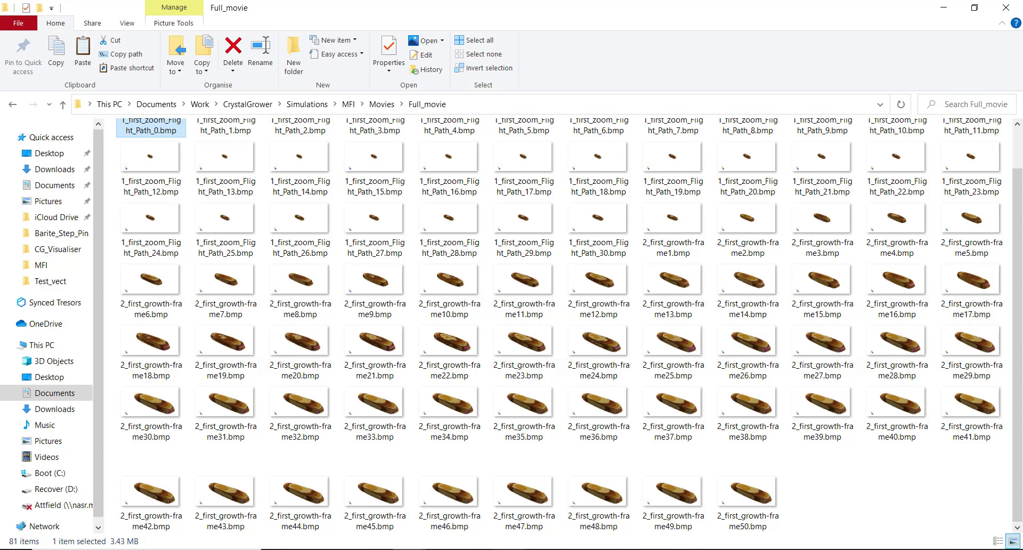
click(377, 549)
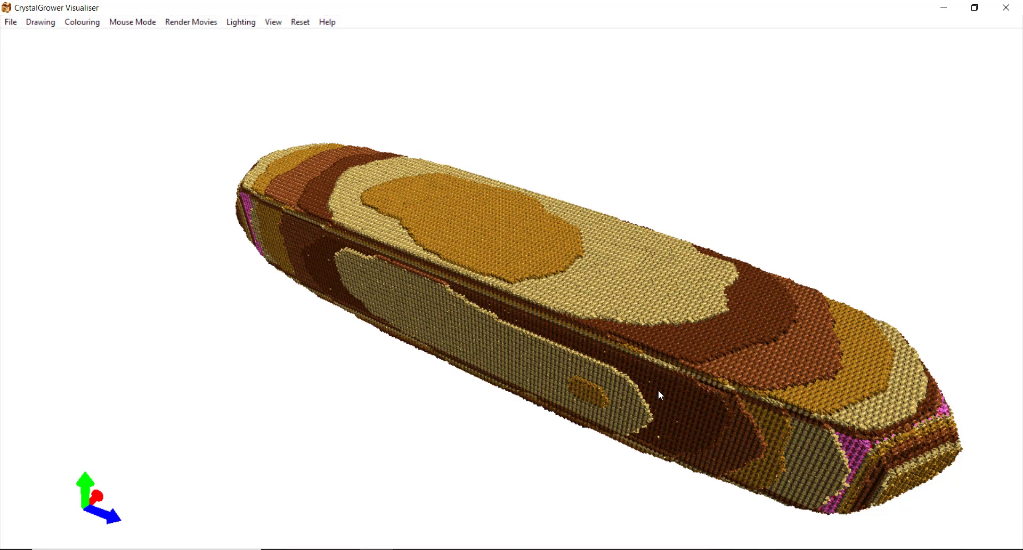
Tilt the crystal upright end-on and set this view as the ending viewpoint
key(r)
key(Down)
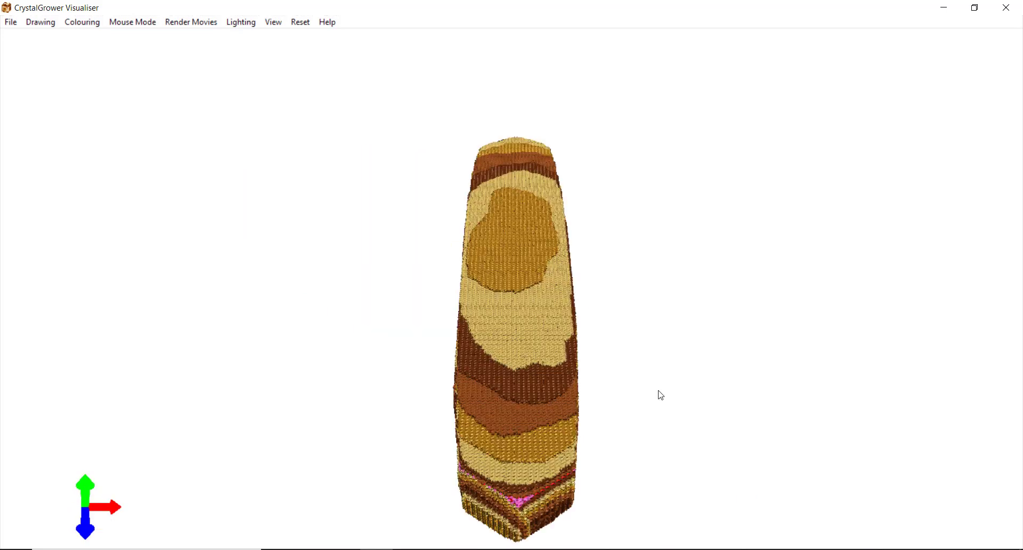
key(Down)
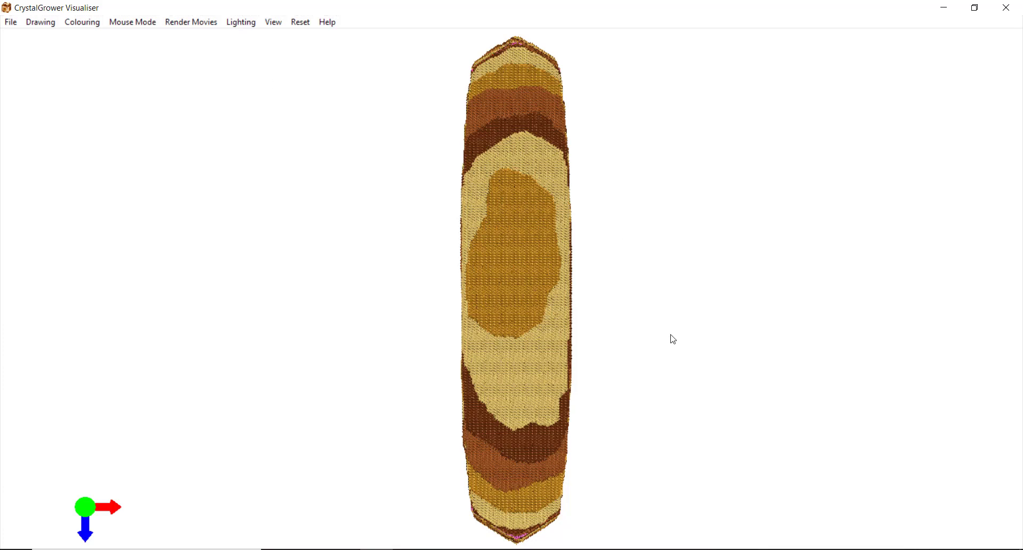
click(269, 23)
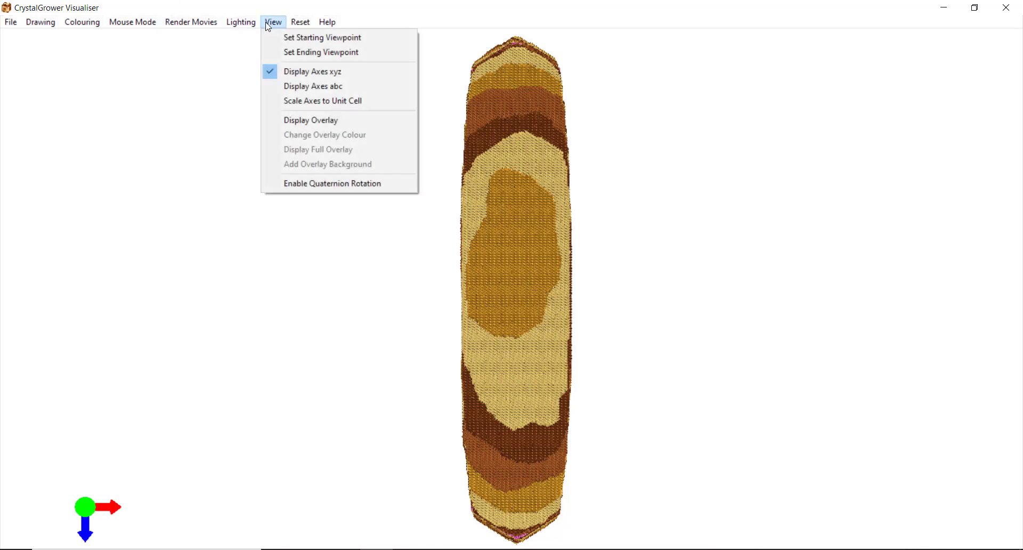
click(283, 52)
click(566, 326)
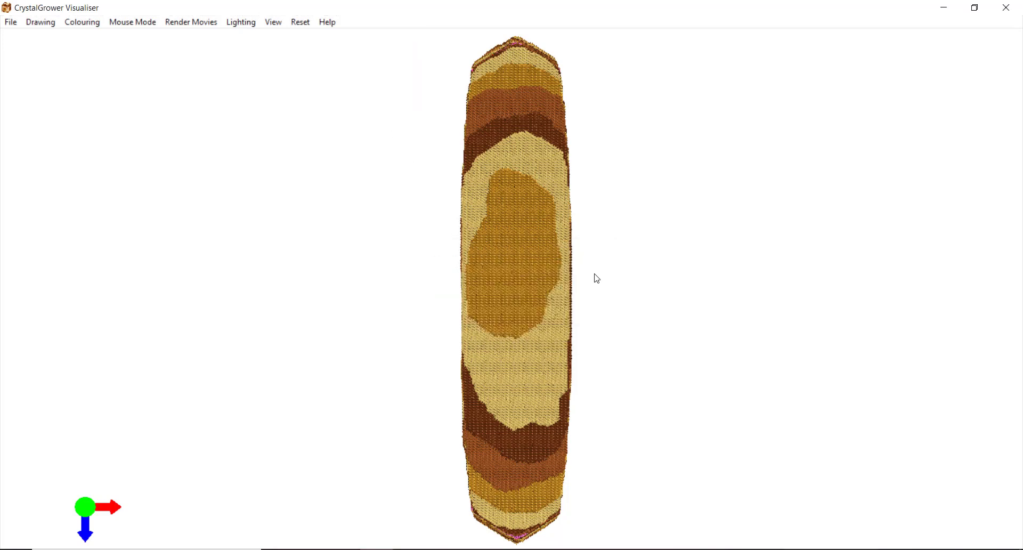
Render a 30-frame Translation + Rotation flight path saved as 3_second_zoom
click(193, 23)
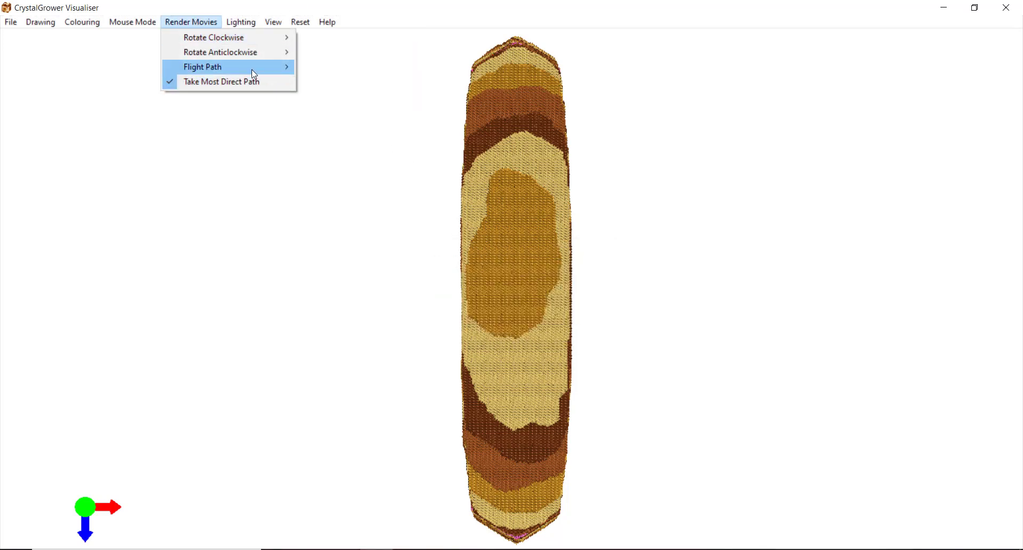
mouse_move(252, 69)
mouse_move(409, 97)
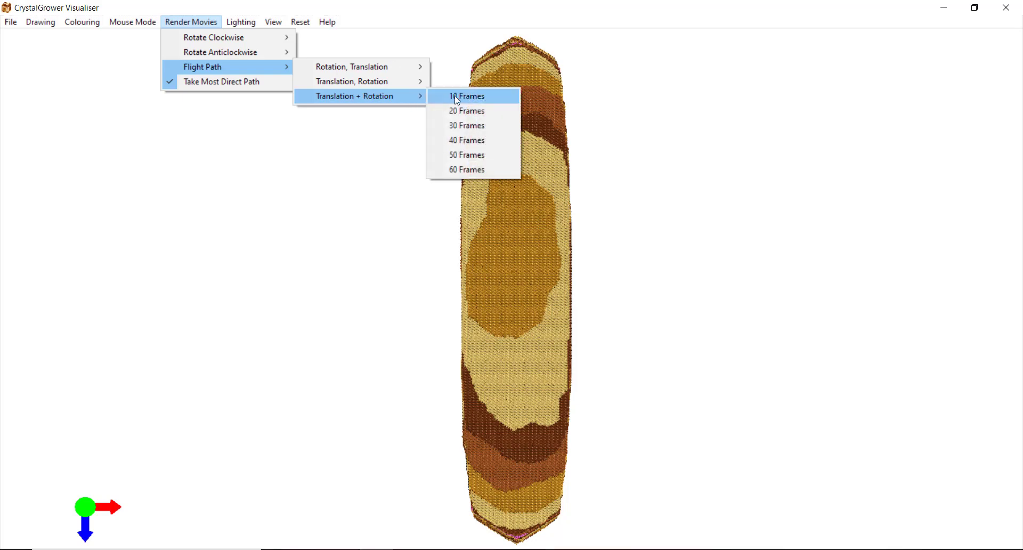
click(482, 126)
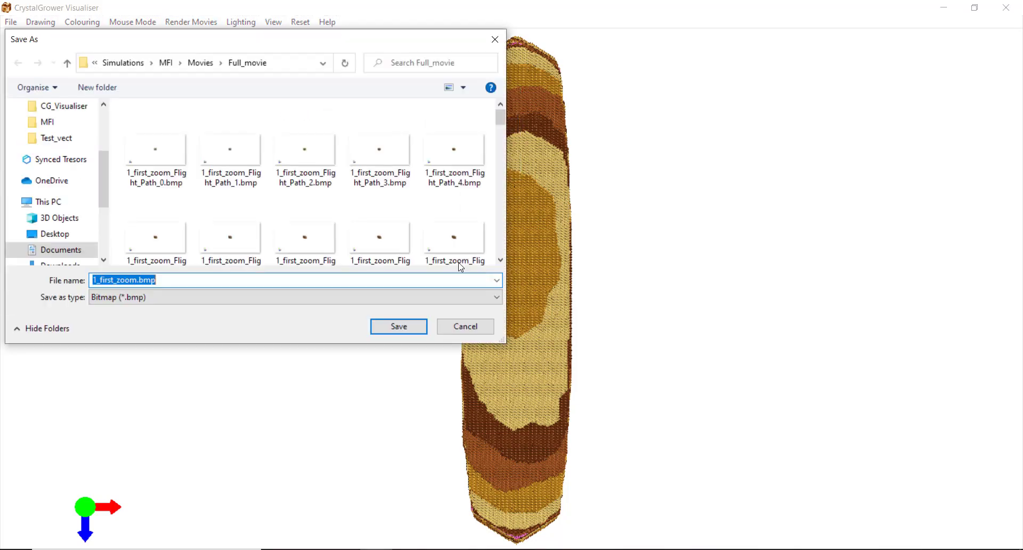
click(94, 279)
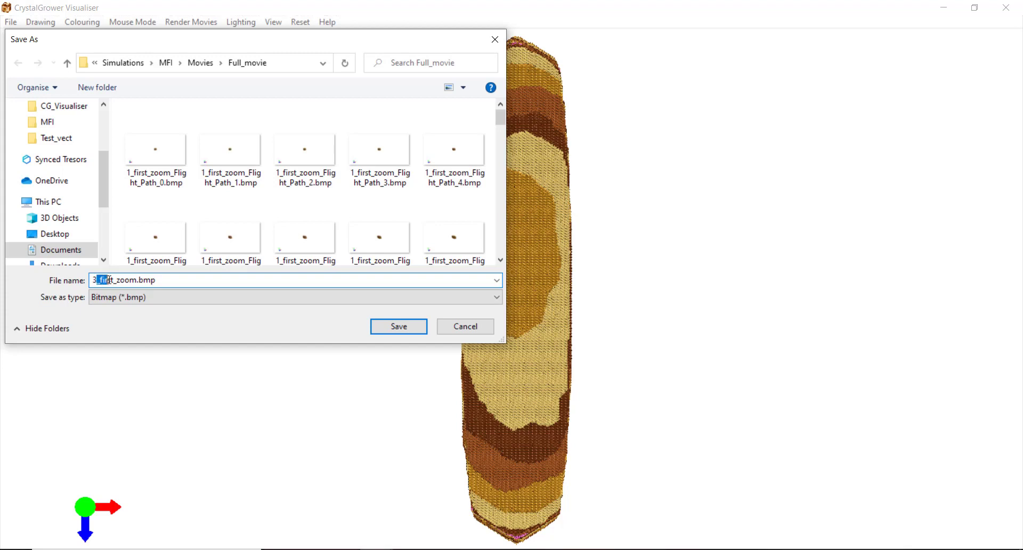
text(second)
click(398, 326)
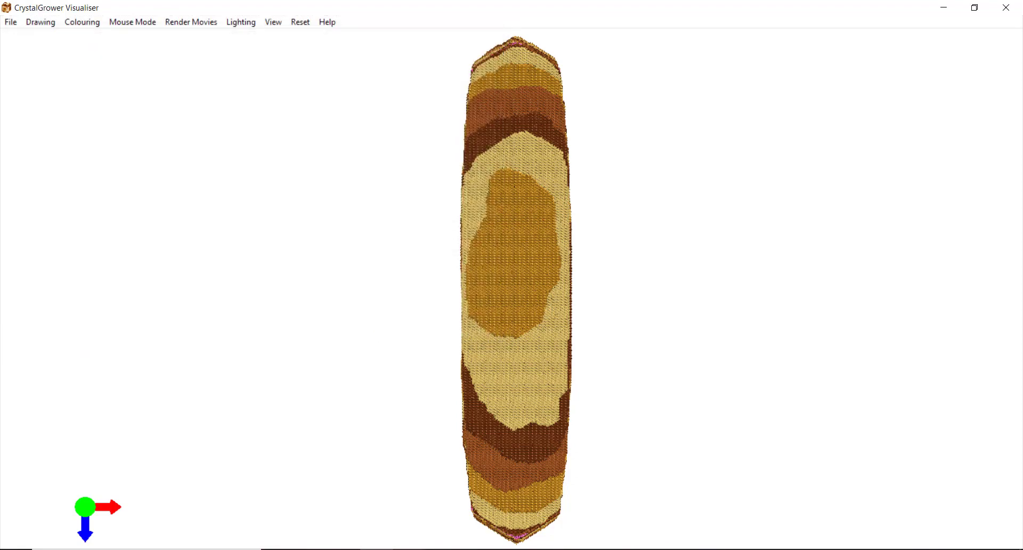
Check the new 3_second_zoom_Flight_Path_0–30 bitmaps in Full_movie, then answer Yes to reuse the ending viewpoint
click(358, 525)
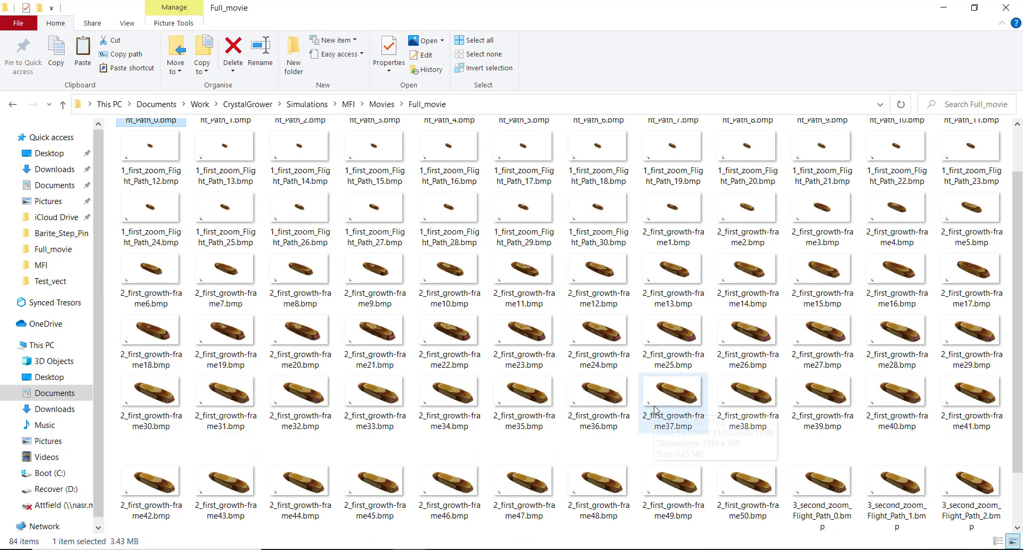
scroll(769, 467, down, 2)
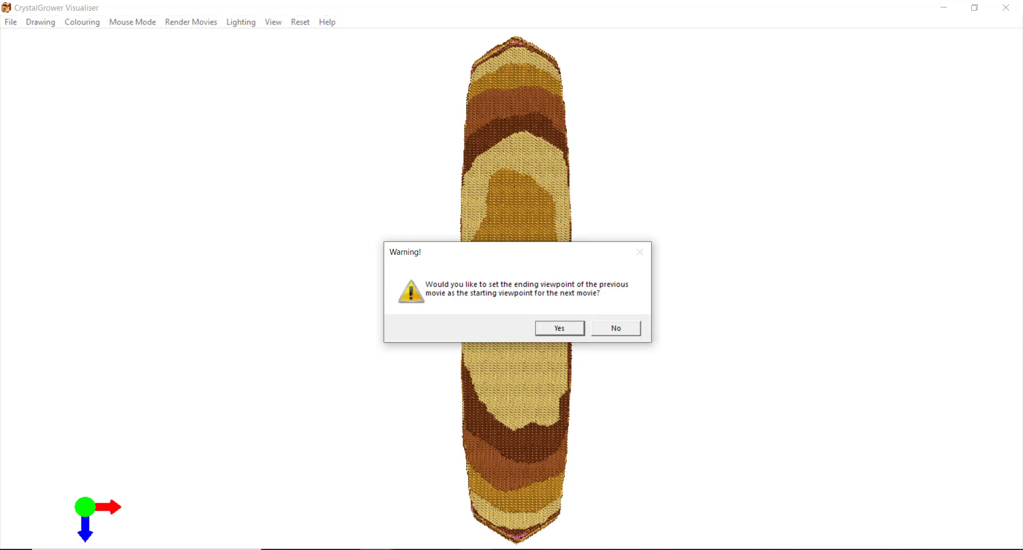
mouse_move(402, 544)
click(330, 506)
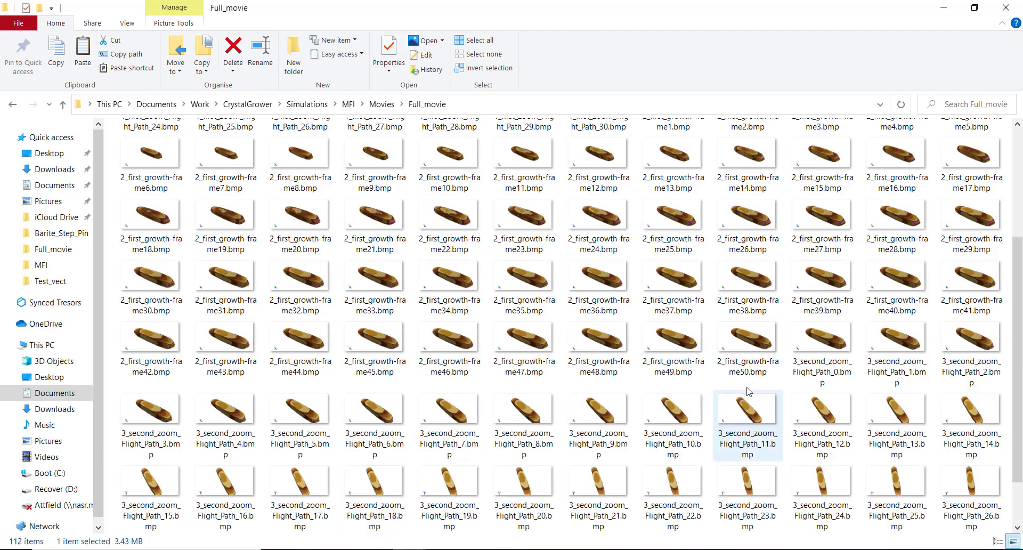
scroll(639, 442, down, 3)
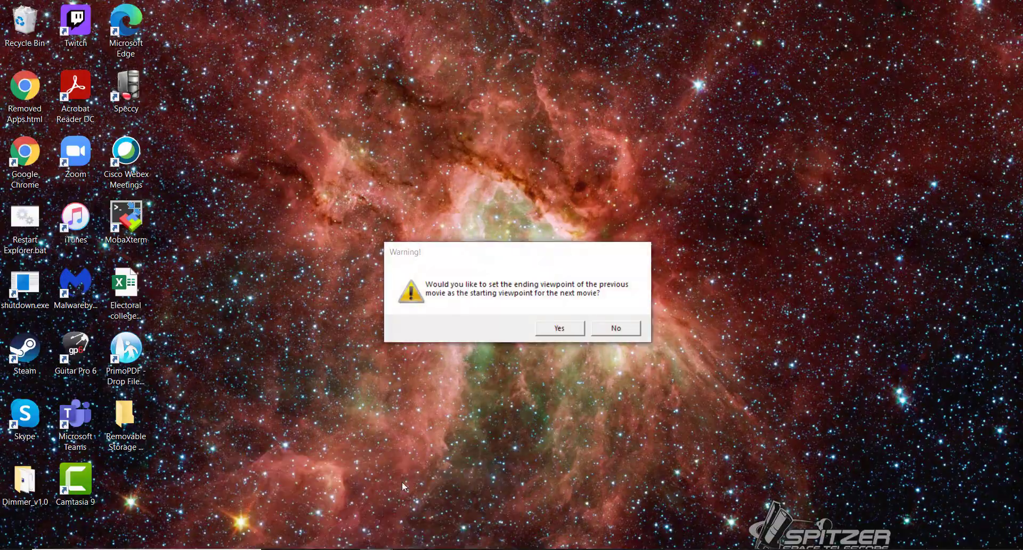
click(402, 481)
click(556, 329)
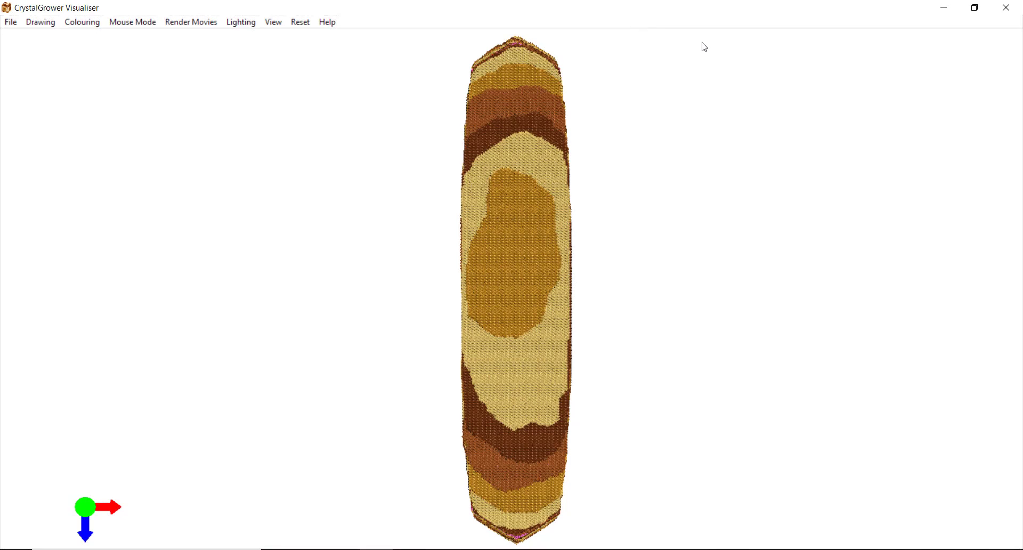
Switch the crystal rendering to Drawing > Tile Crystals > Type Tiles for a sparse speckled look
click(40, 24)
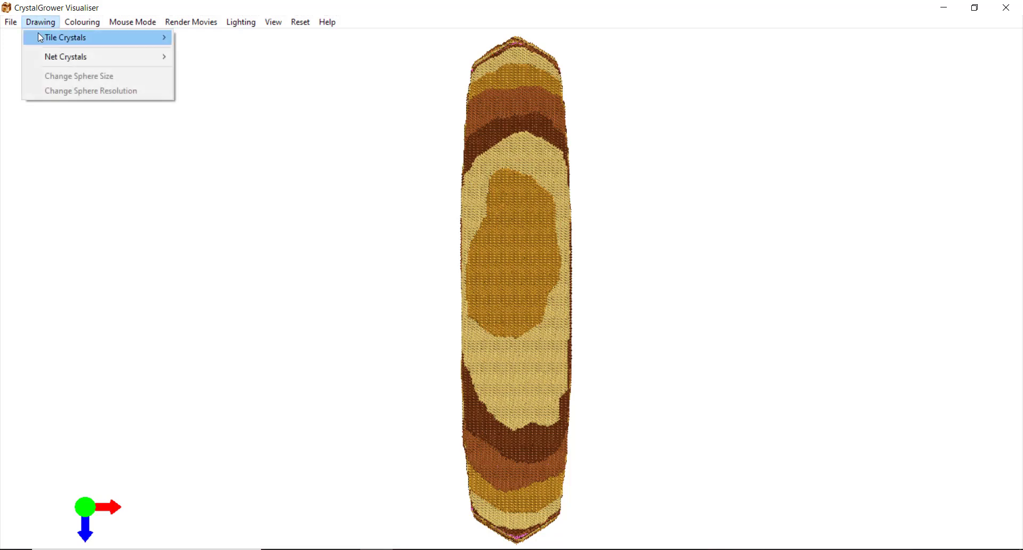
mouse_move(146, 36)
click(222, 74)
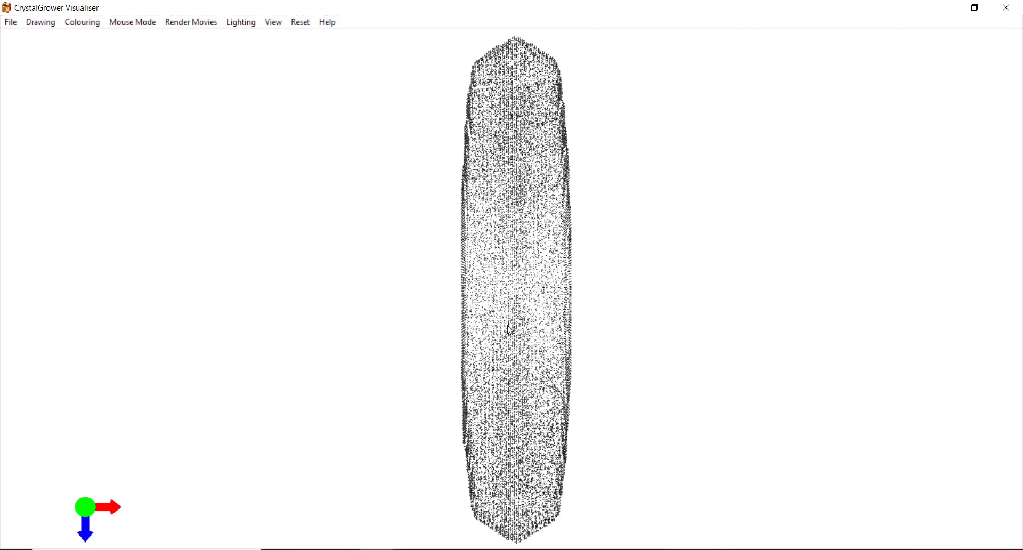
Save all frames as 4_second_growth bitmaps in the Full_movie folder
click(9, 22)
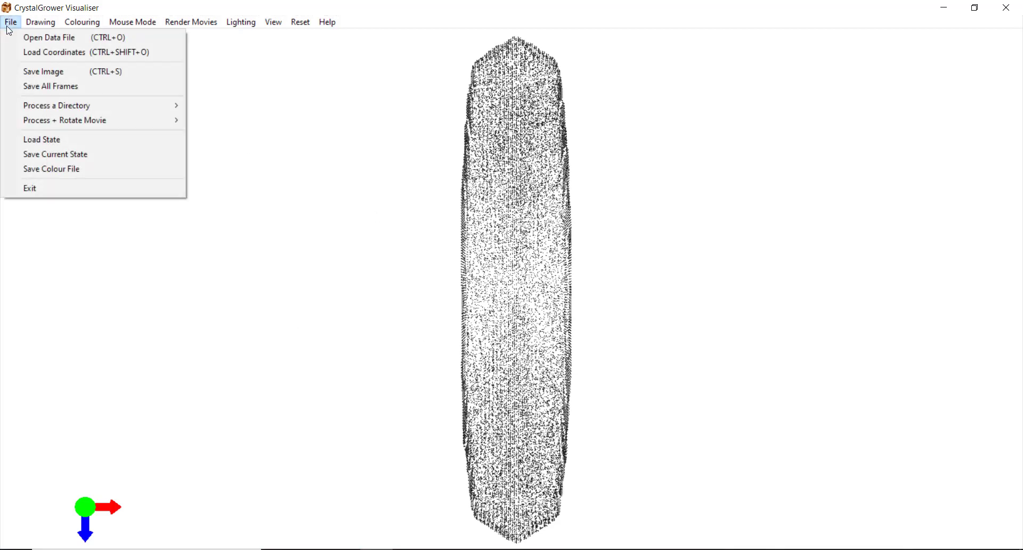
click(48, 90)
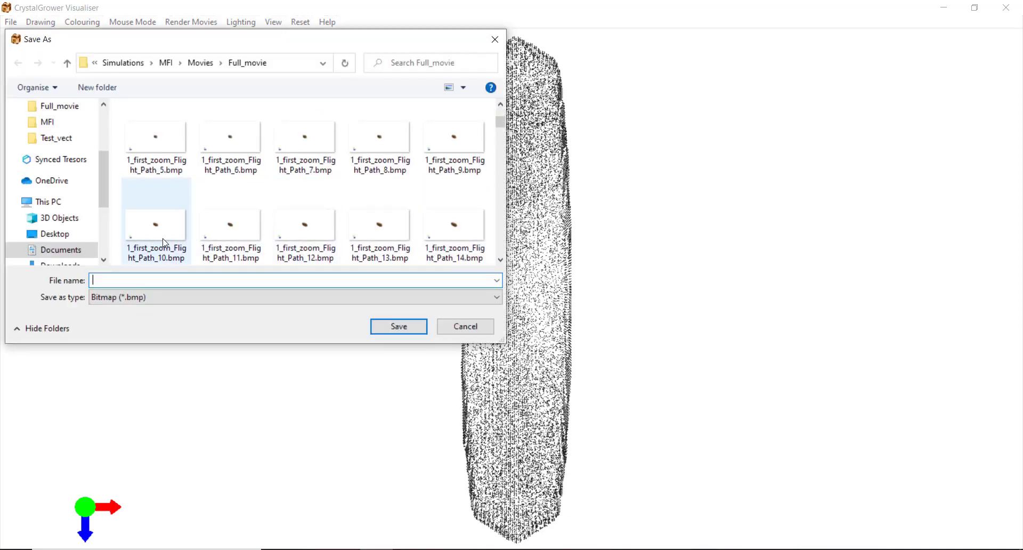
scroll(165, 246, down, 10)
scroll(171, 248, down, 10)
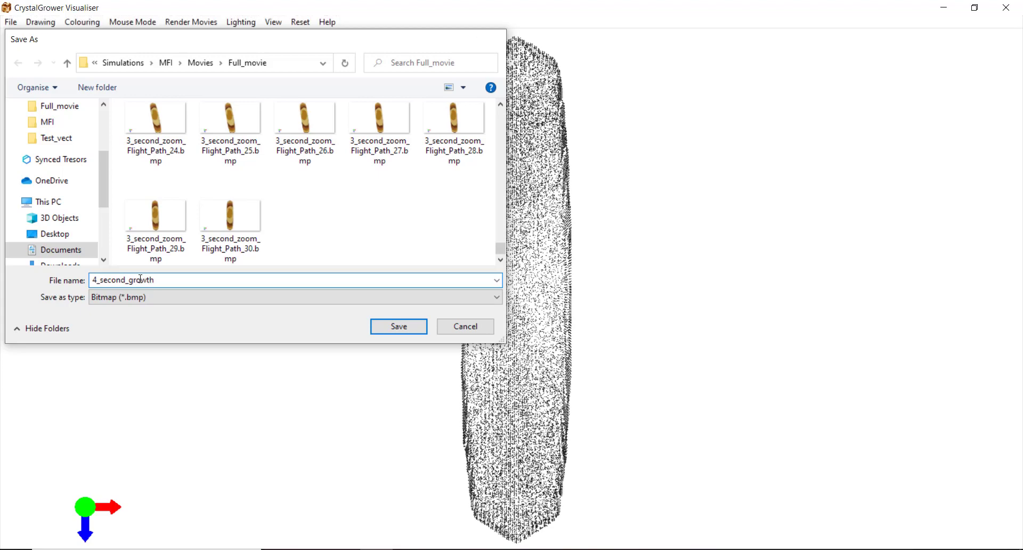
key(Return)
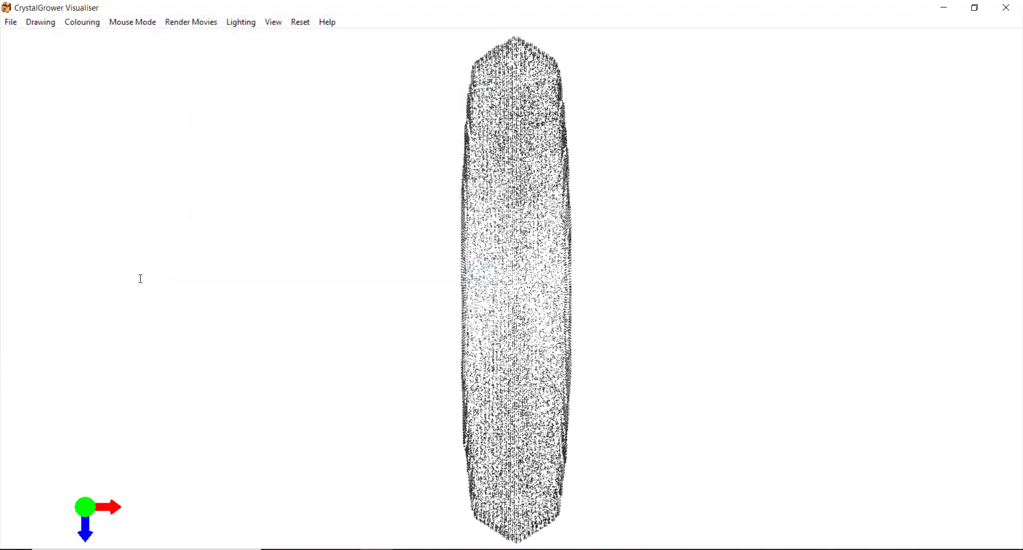
Dismiss the frames-saved message and open the first 4_second_growth frame from Full_movie
click(541, 327)
click(395, 539)
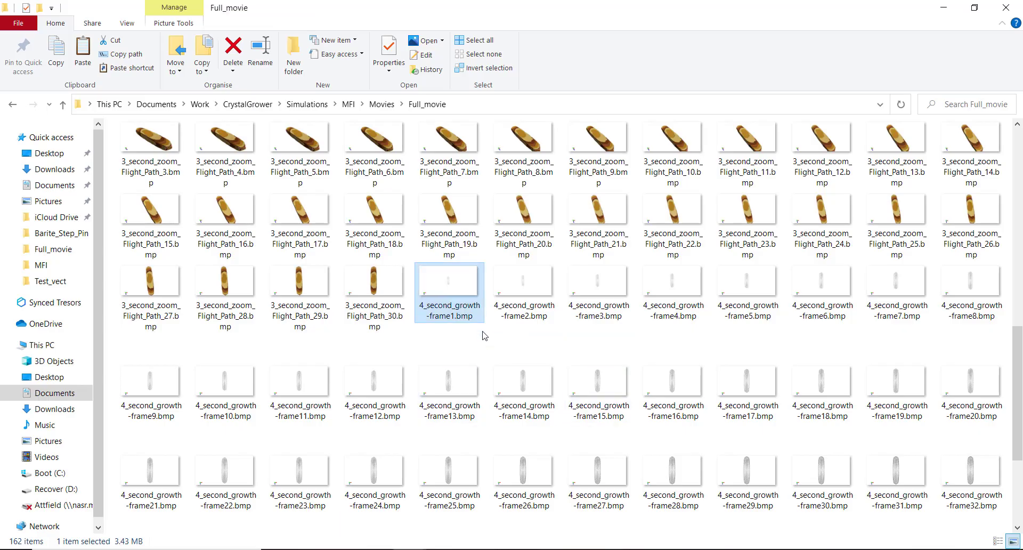
double_click(454, 302)
Step through the 4_second_growth frames up to frame32, then leave the viewer
key(Right)
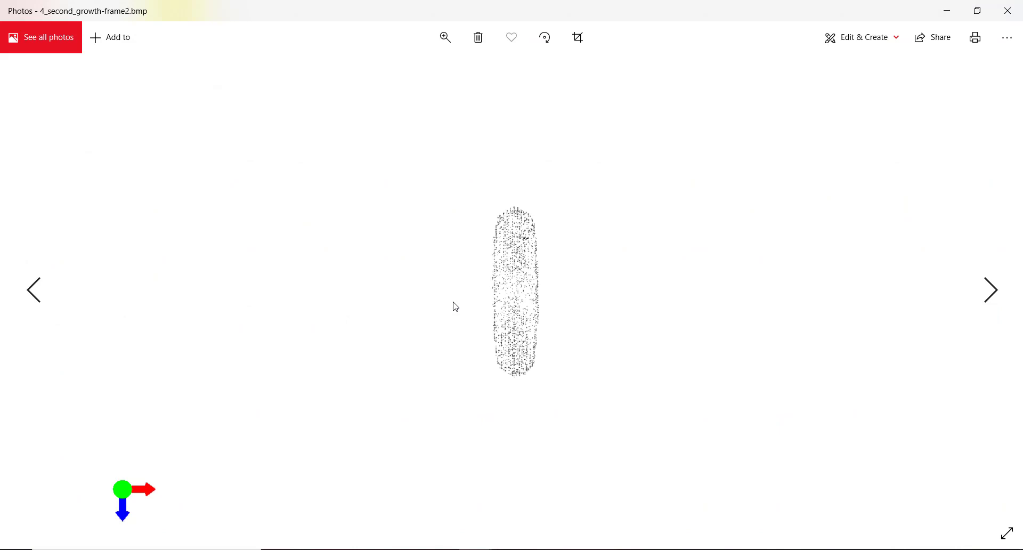
key(Right)
key(Right)
key(Right)
key(Right)
key(Right)
key(Right)
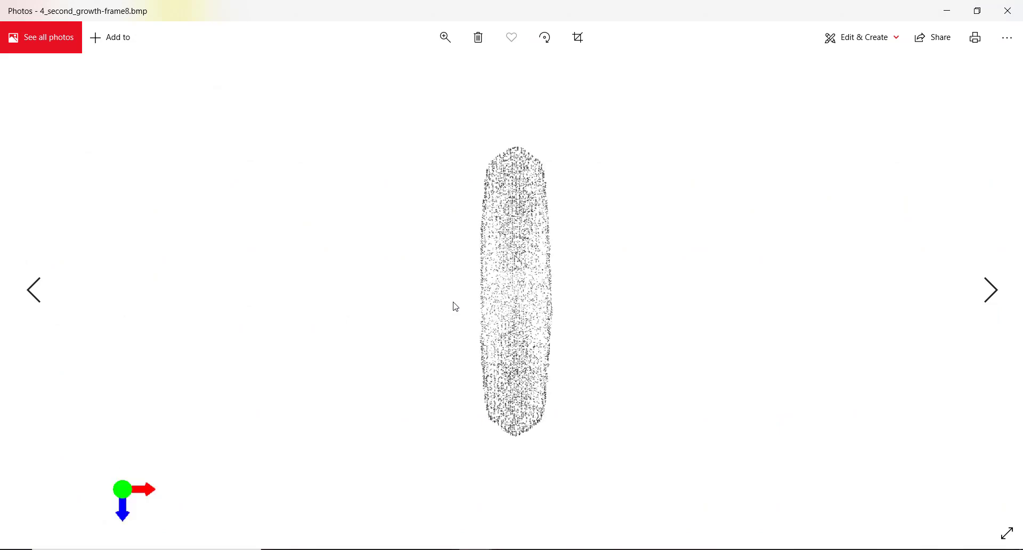
key(Right)
key(Right)
key(Right)
key(Right)
key(Right)
key(Right)
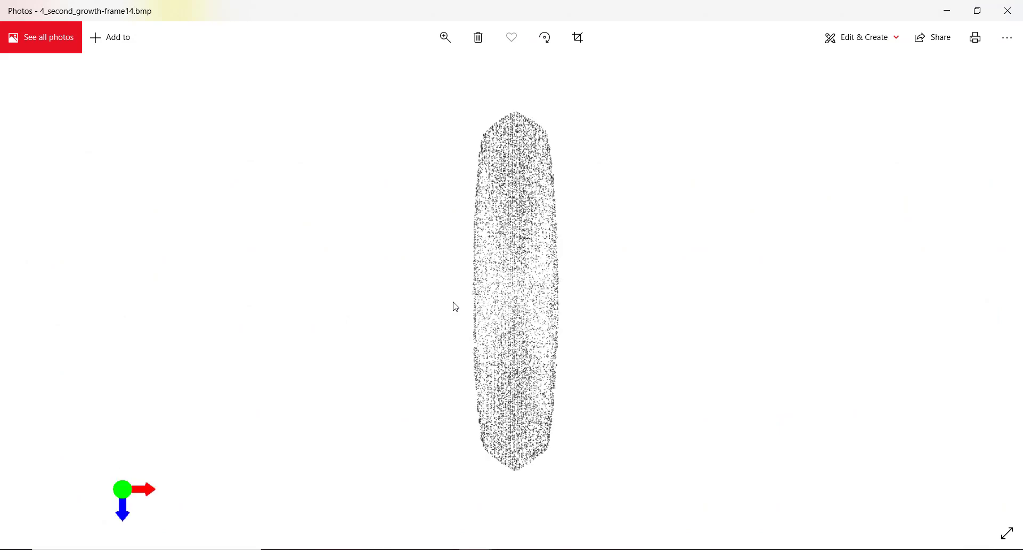
key(Right)
key(Right)
key(Right)
key(Right)
key(Right)
key(Right)
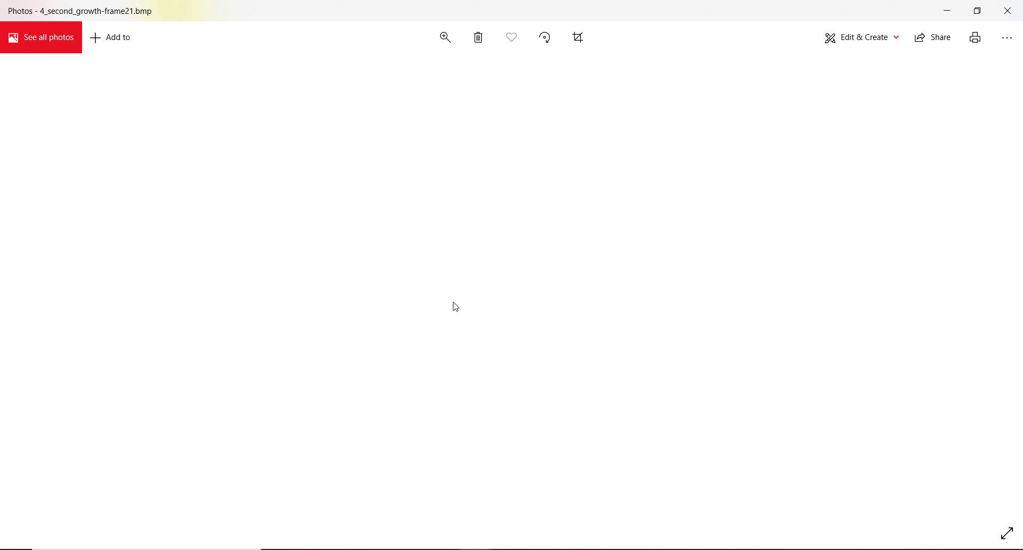
key(Right)
key(Right)
key(Right)
key(Right)
key(Right)
key(Right)
key(Right)
key(Right)
key(Right)
key(Right)
key(Right)
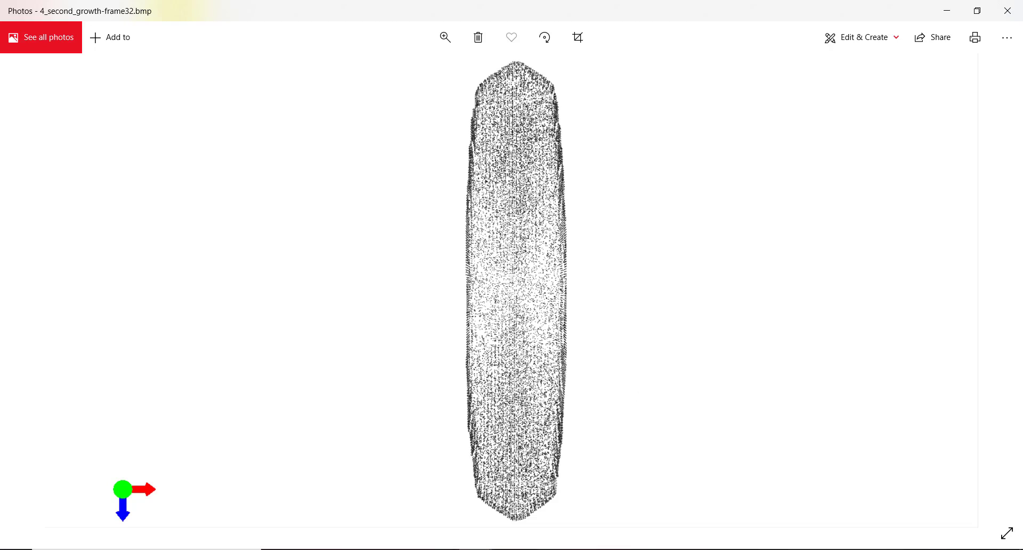
key(alt+Tab)
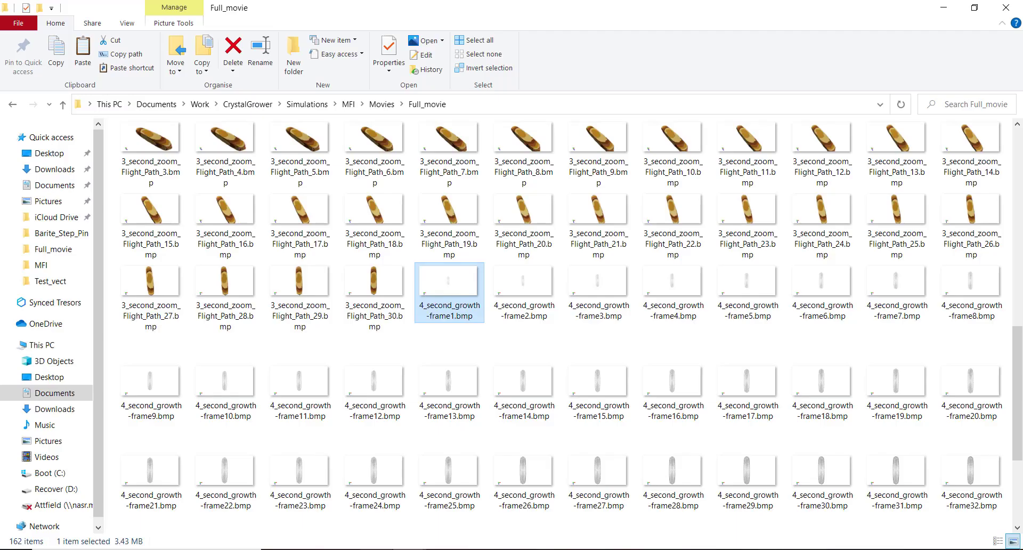
Return to the visualiser and render the crystal as Layers Tiles, showing tan and brown bands
key(alt+Tab)
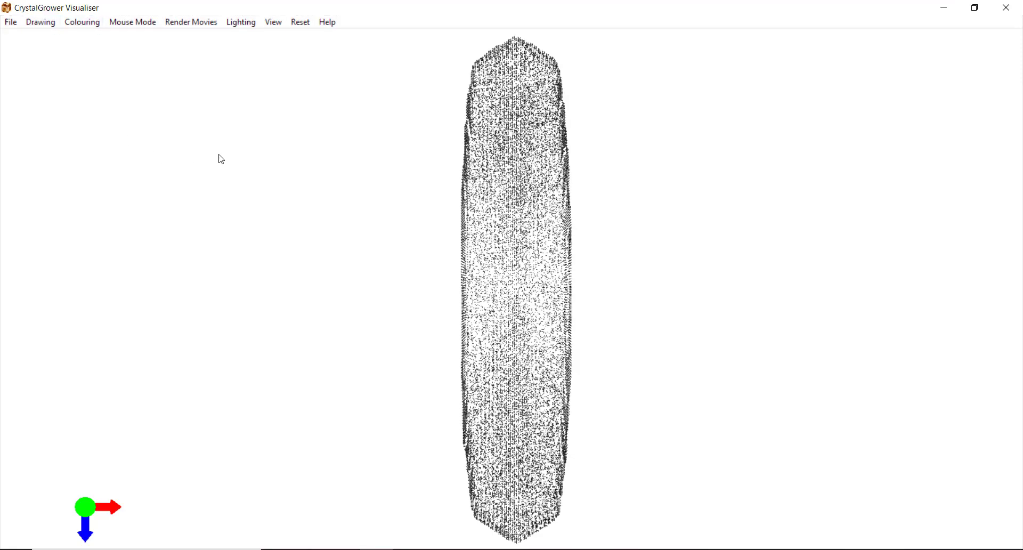
click(44, 24)
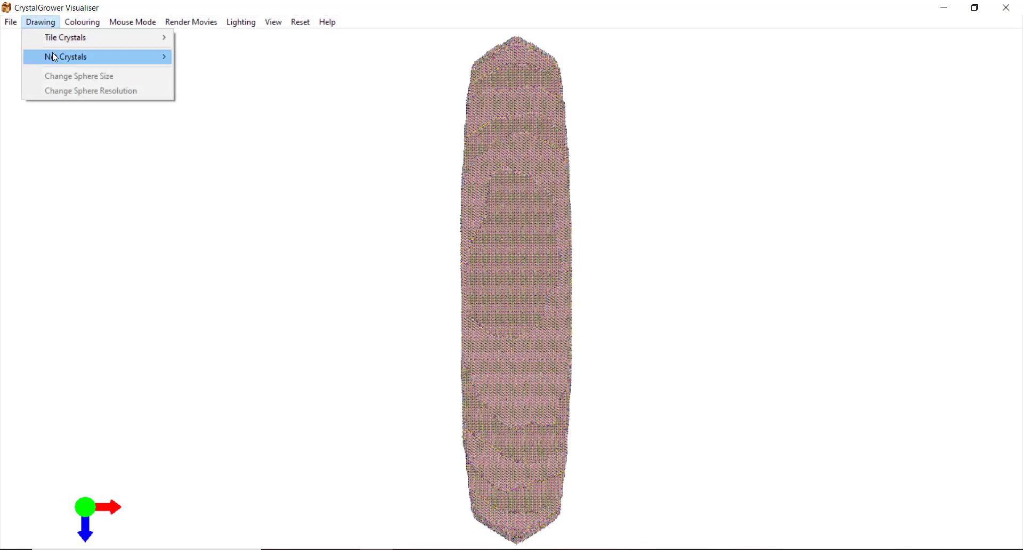
mouse_move(98, 38)
click(203, 57)
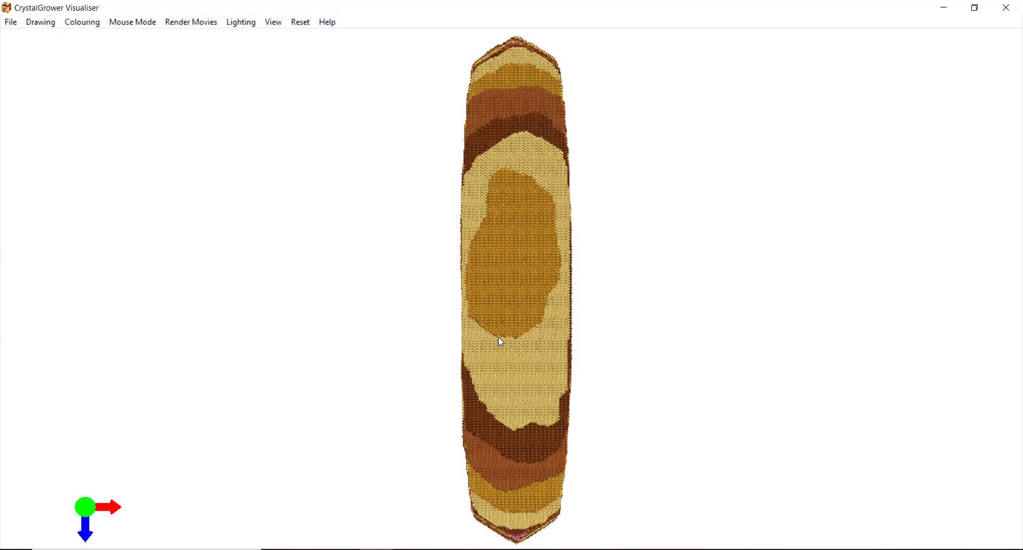
Rotate the layered crystal about 45° and tilt it to show its top face
key(Left)
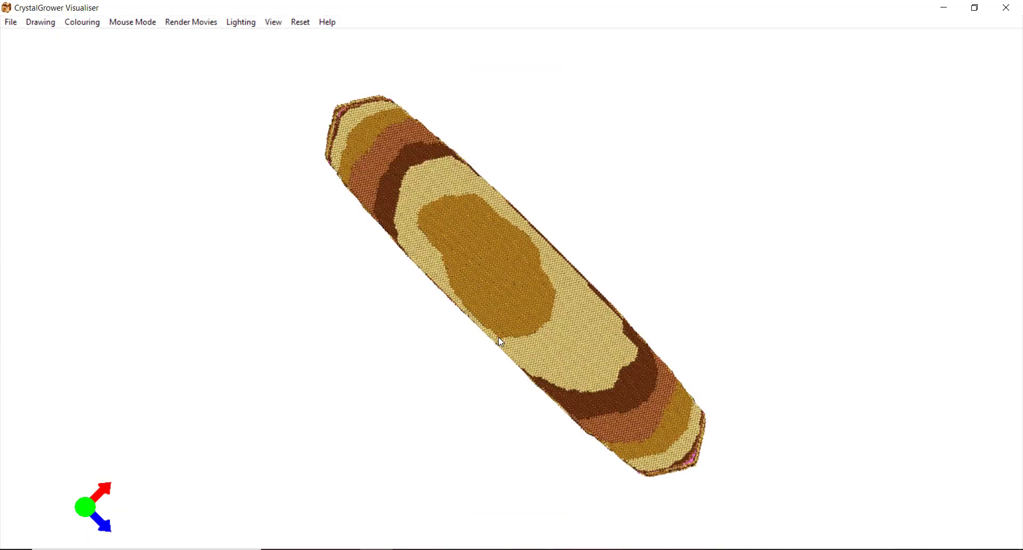
key(Down)
key(Up)
key(Up)
key(Up)
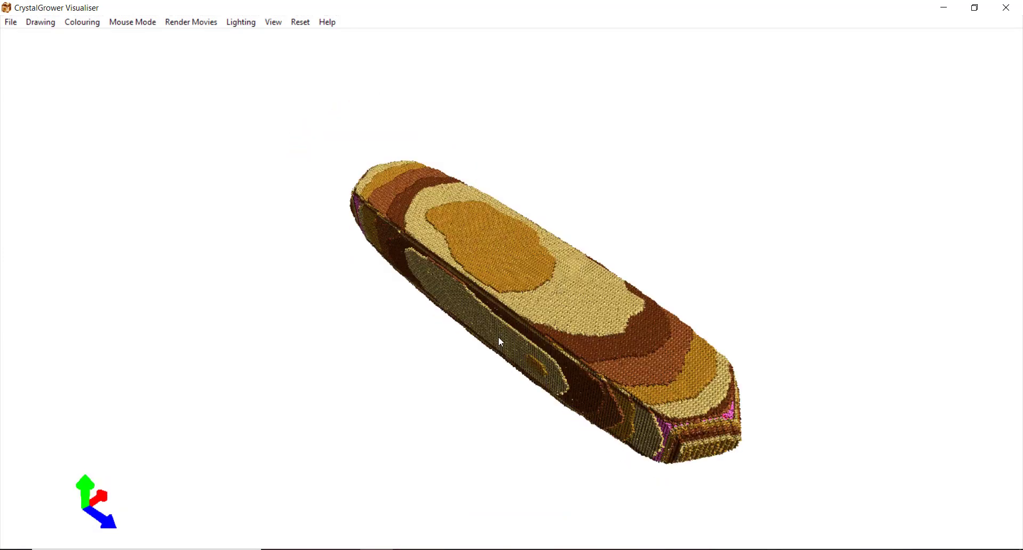
key(Down)
Record this tilted view as the movie's ending viewpoint
click(274, 22)
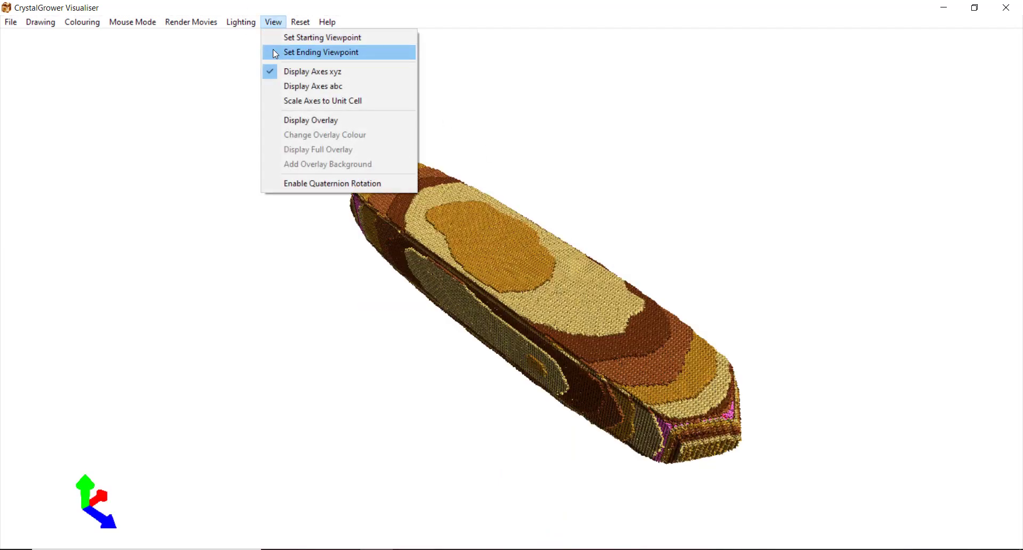
click(315, 53)
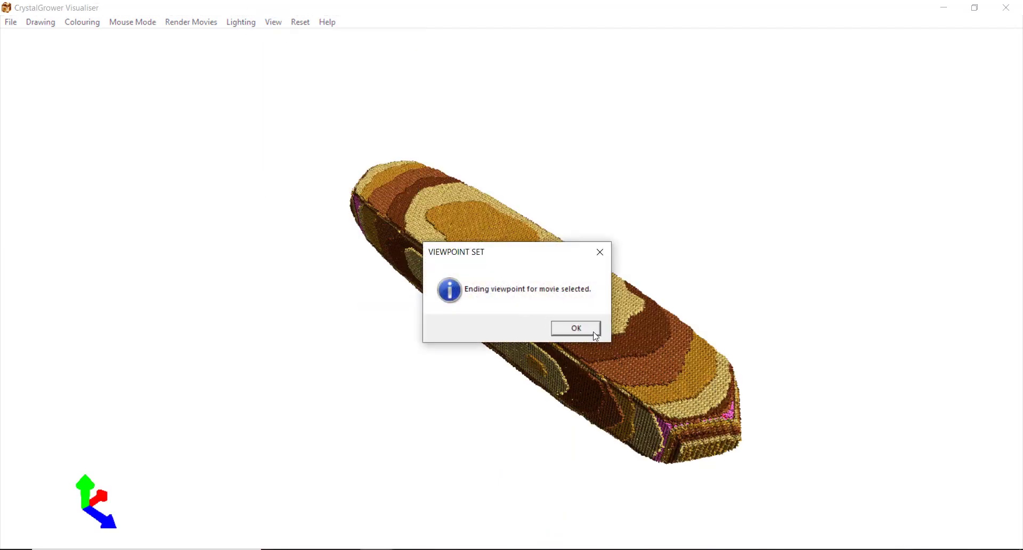
click(595, 333)
click(192, 23)
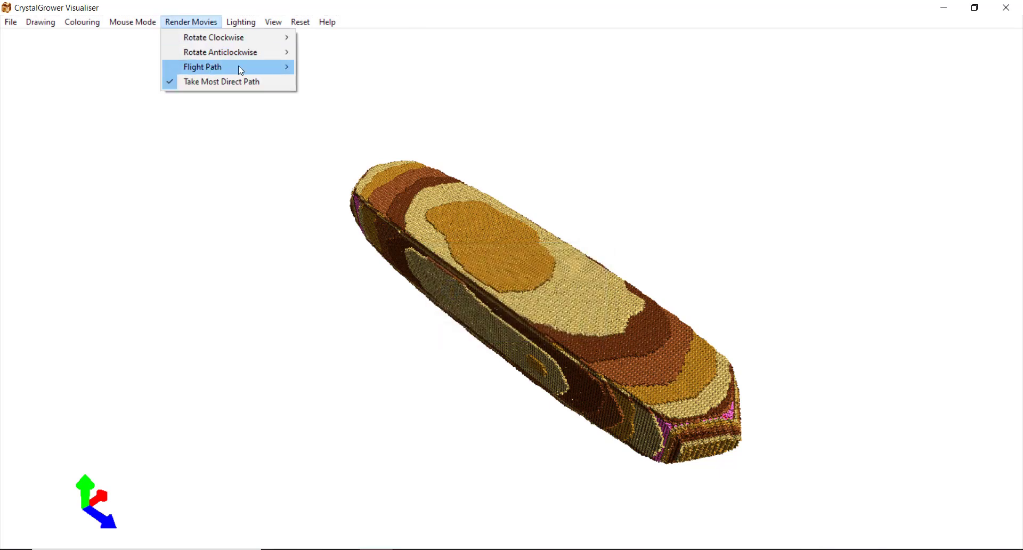
Render a 30-frame Translation + Rotation flight path as 5_third_zoom, reusing its ending viewpoint next
mouse_move(241, 69)
mouse_move(376, 98)
click(463, 127)
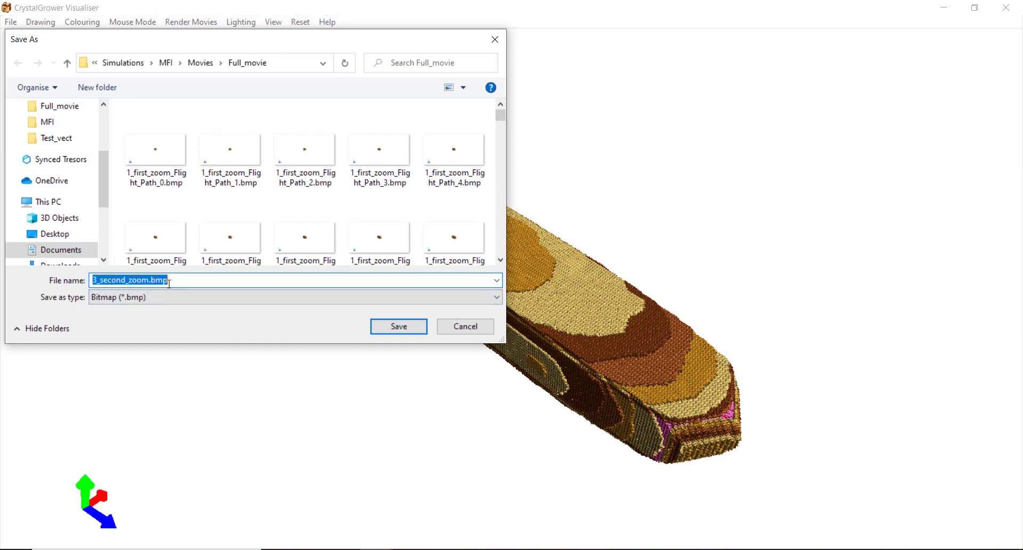
text(4)
key(BackSpace)
text(5_th)
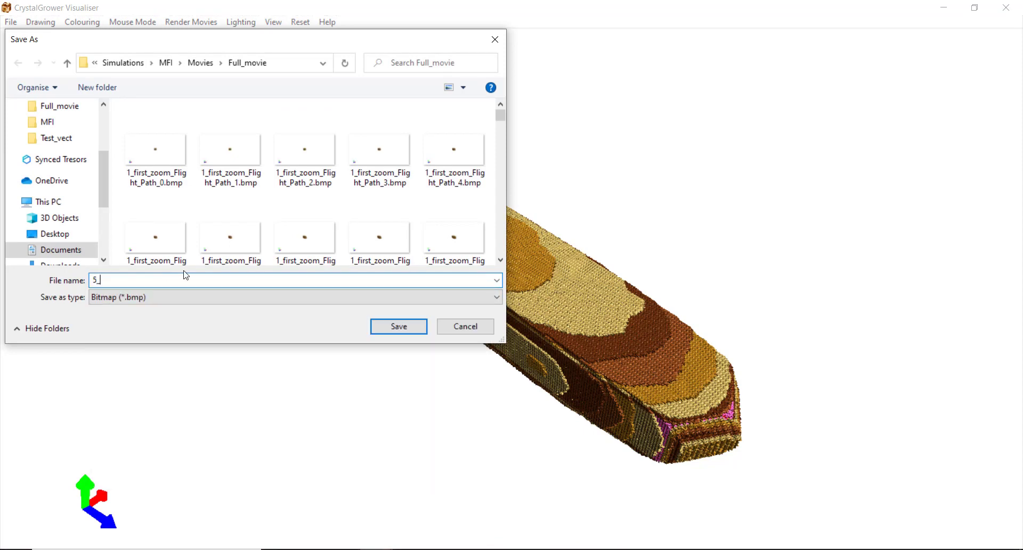
text(ird))
text(_zoom)
key(Return)
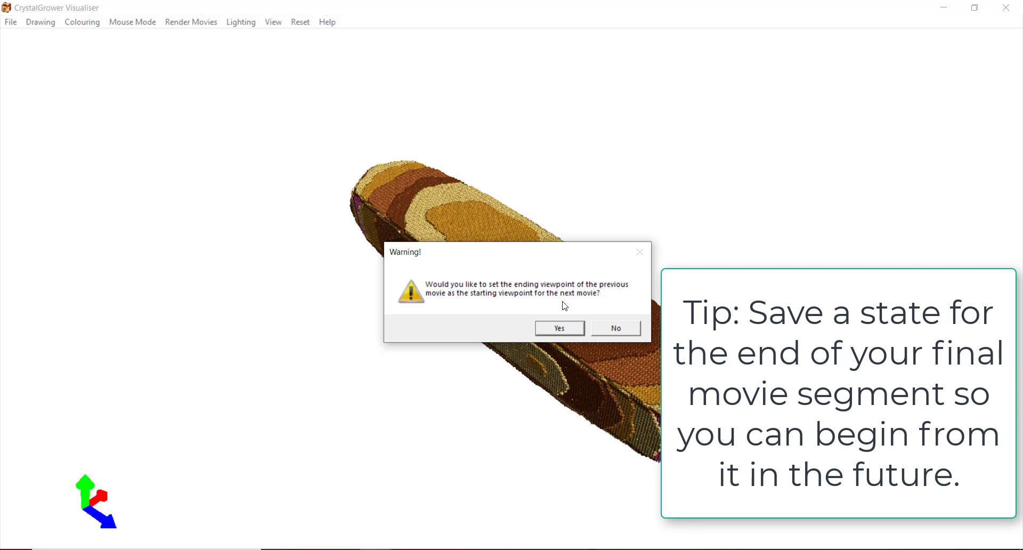
click(559, 329)
Scroll through Full_movie's 193 frames, from 4_second_growth into the banded 5_third_zoom bitmaps
mouse_move(335, 548)
click(372, 512)
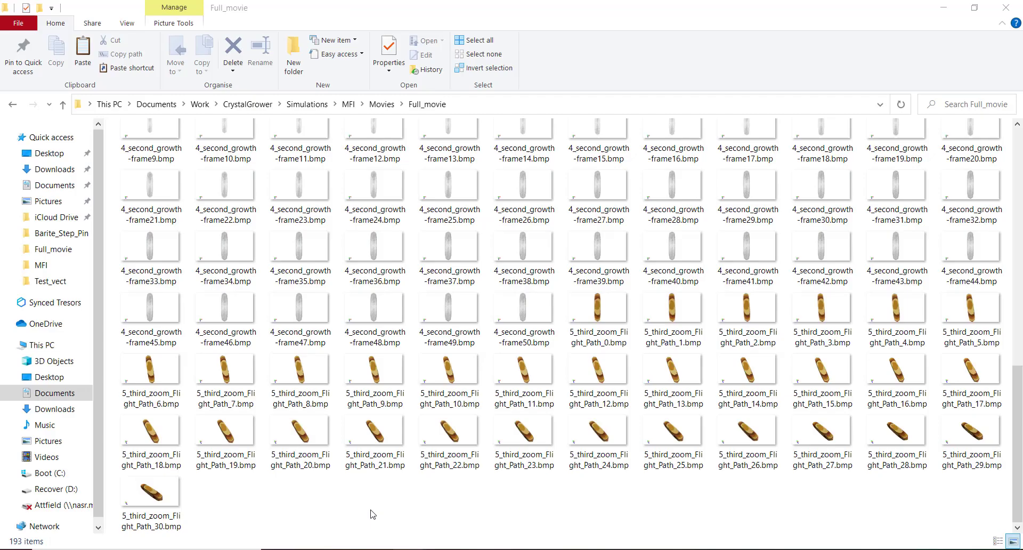
scroll(479, 421, up, 10)
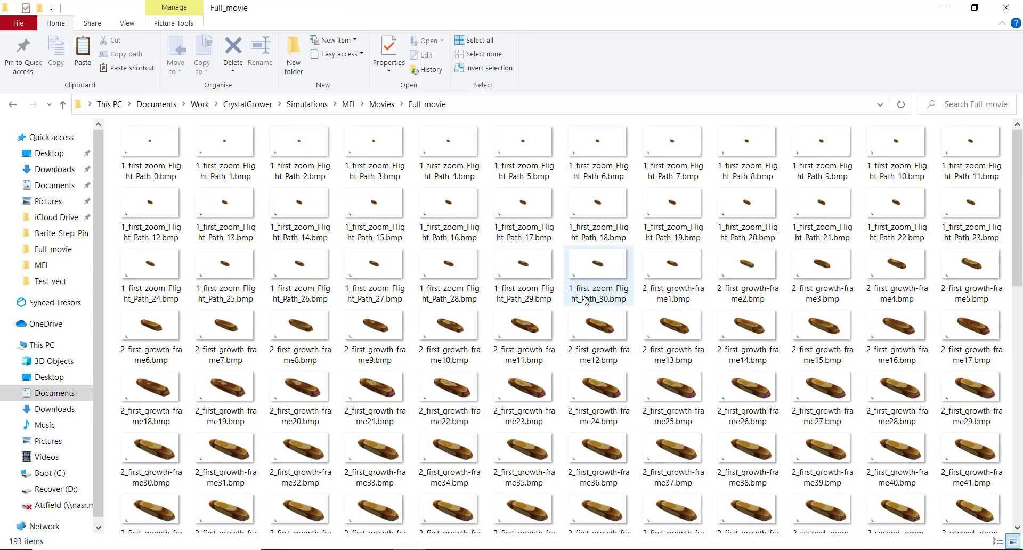
scroll(586, 302, down, 10)
scroll(586, 302, up, 10)
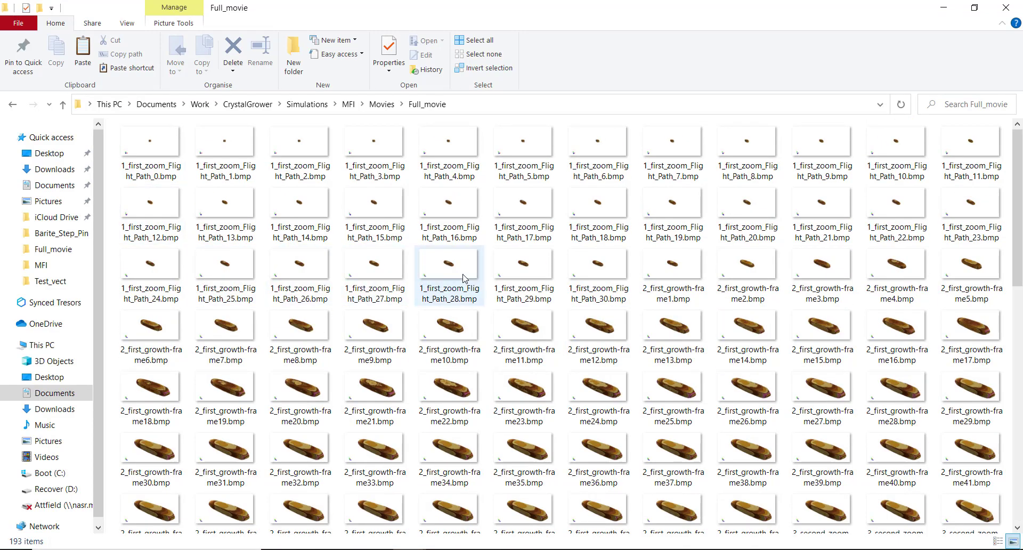
scroll(735, 260, down, 2)
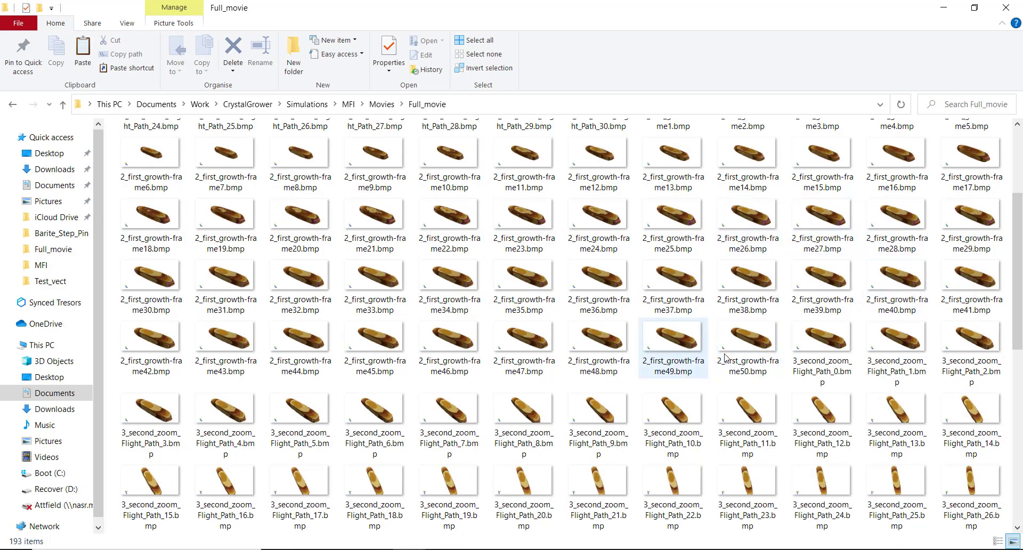
scroll(748, 365, down, 4)
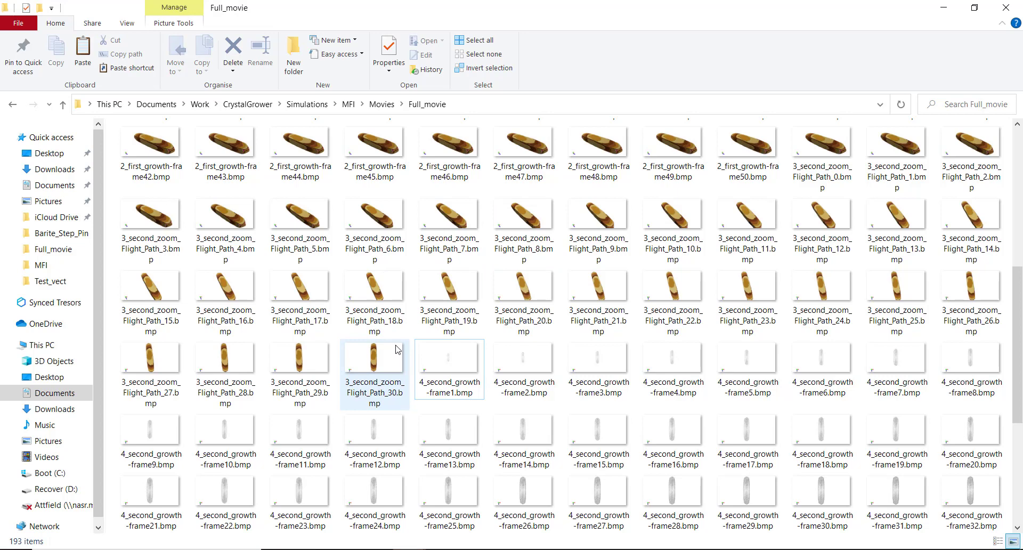
scroll(400, 347, down, 3)
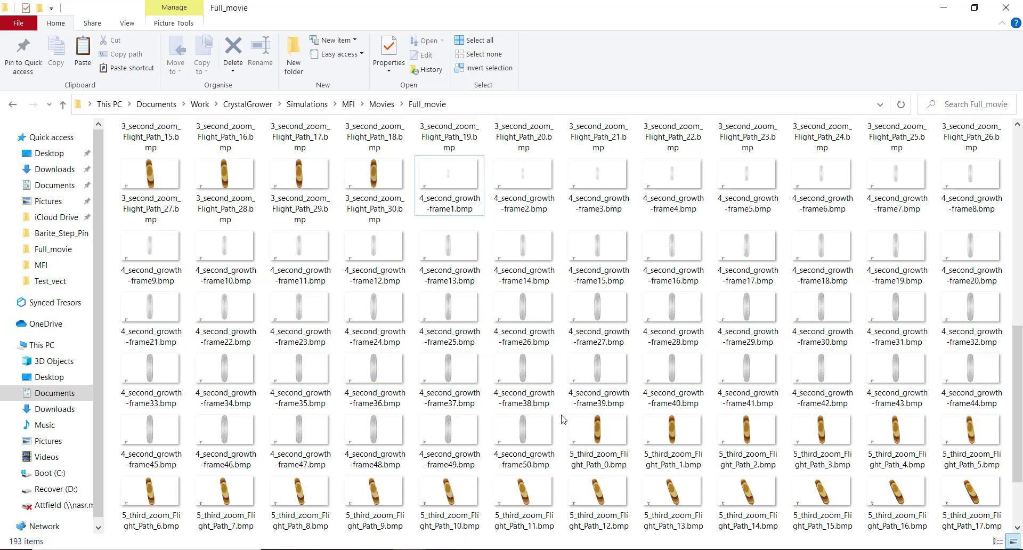
scroll(562, 418, down, 3)
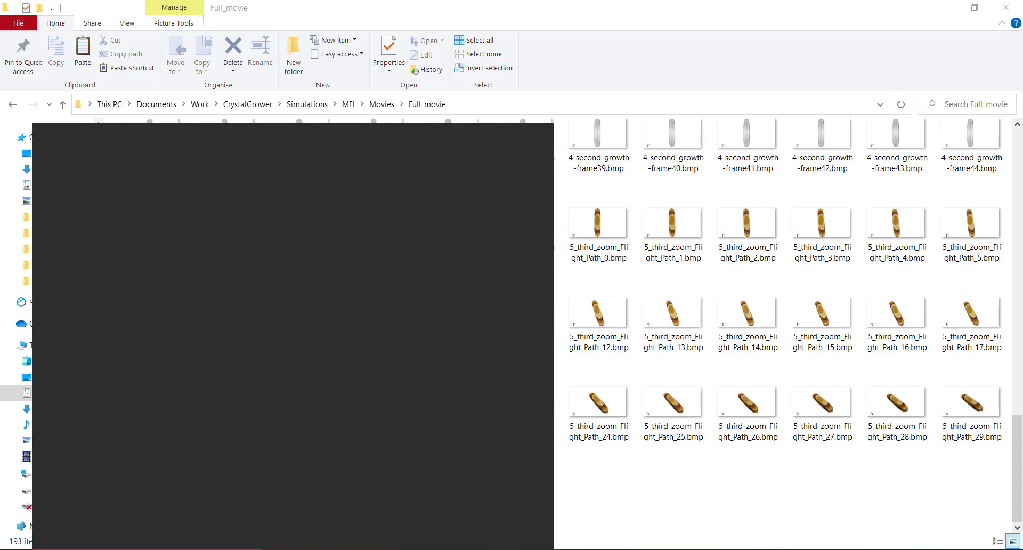
Launch Video editor from a Start search for 'video' and create the MFI_Movie project
text(video)
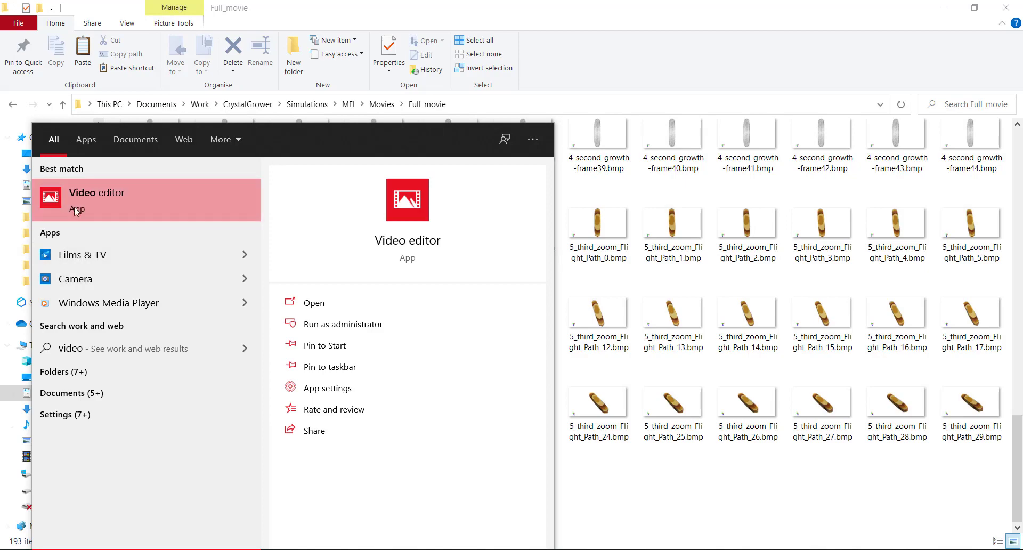
click(76, 207)
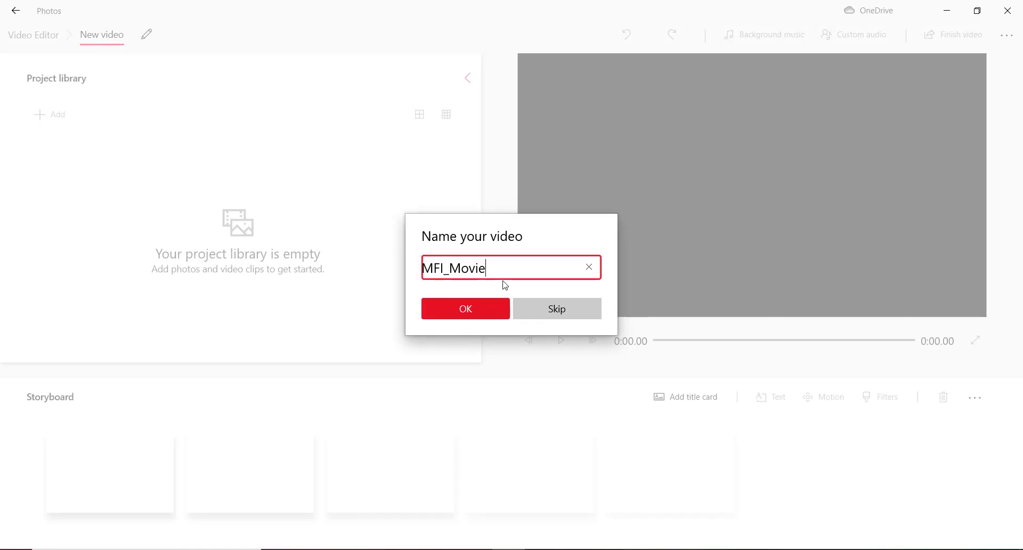
click(464, 316)
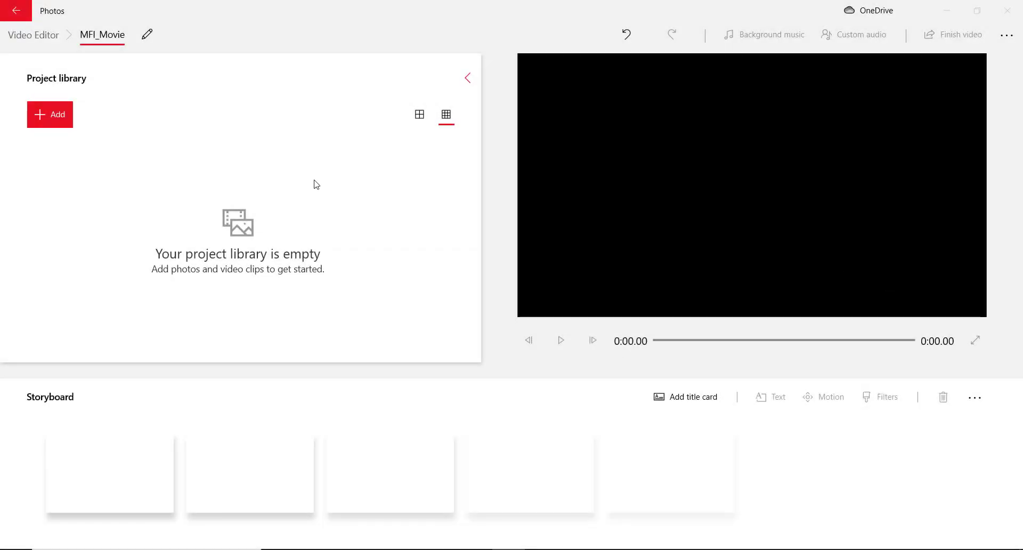
Import 1_first_zoom_Flight_Path_0 through 3_second_zoom_Flight_Path_30 from Full_movie into the project library
click(52, 122)
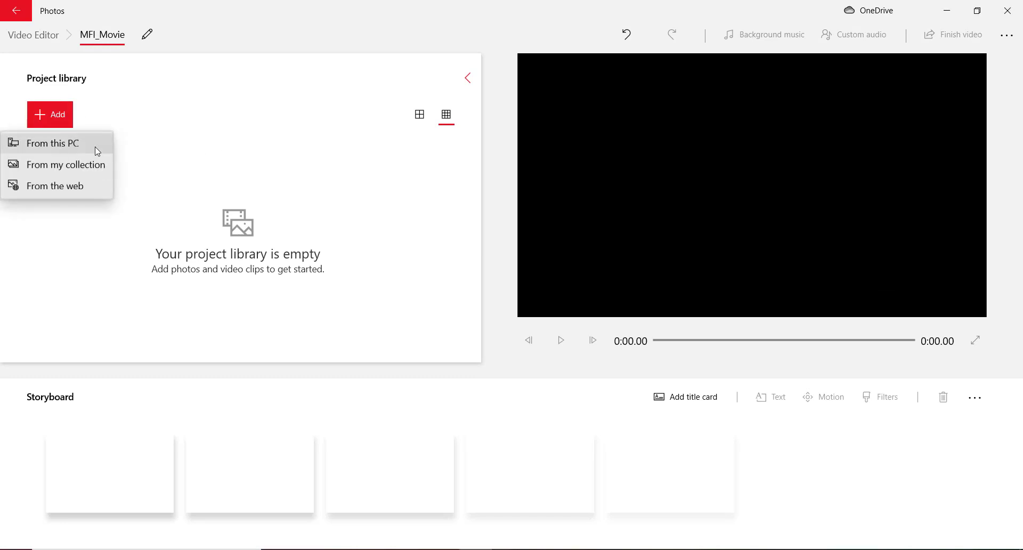
click(67, 151)
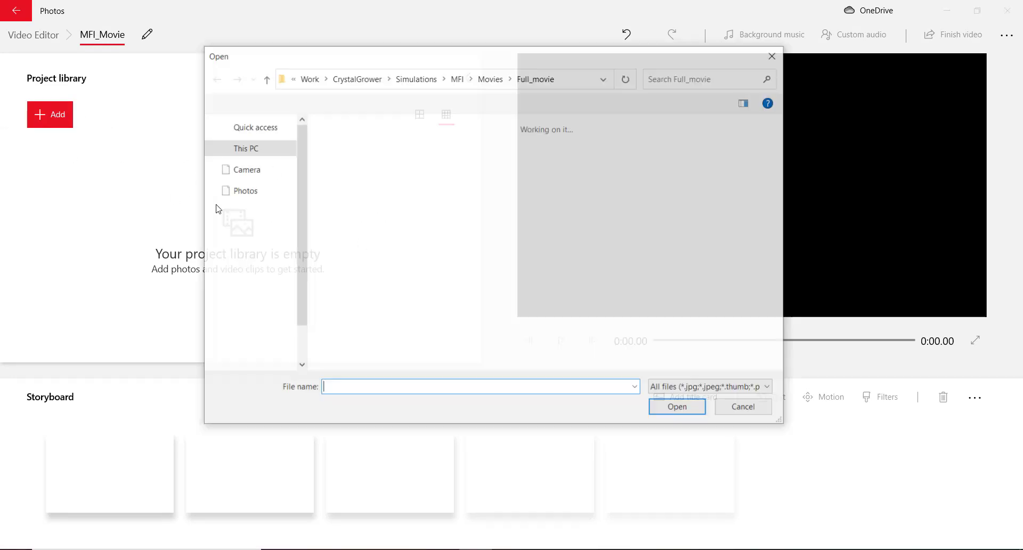
click(344, 166)
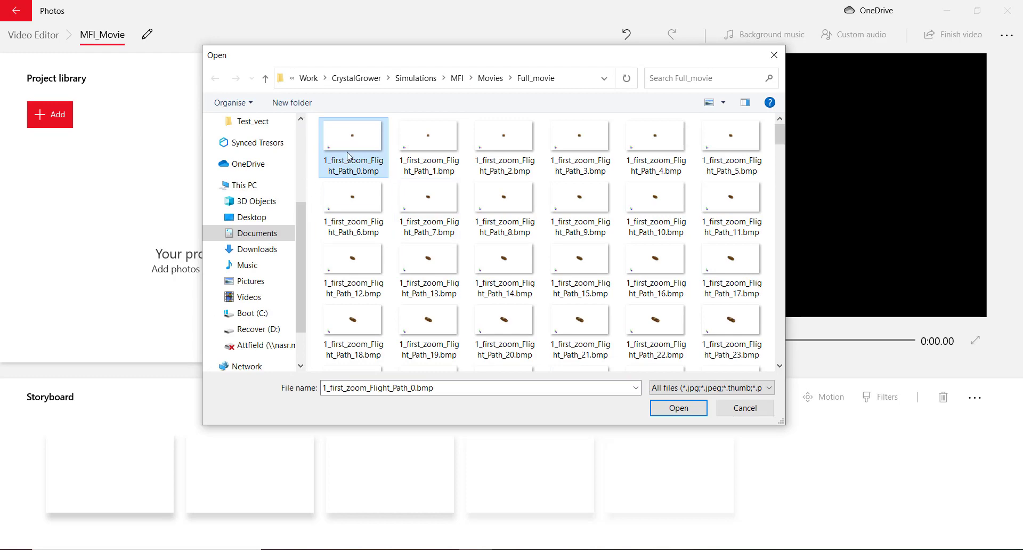
scroll(488, 238, down, 15)
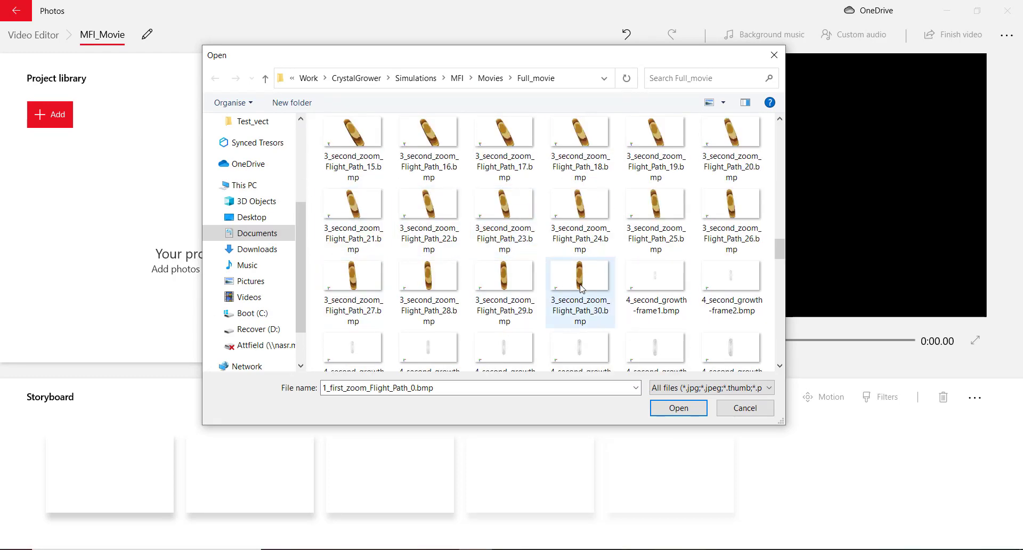
shift+click(581, 288)
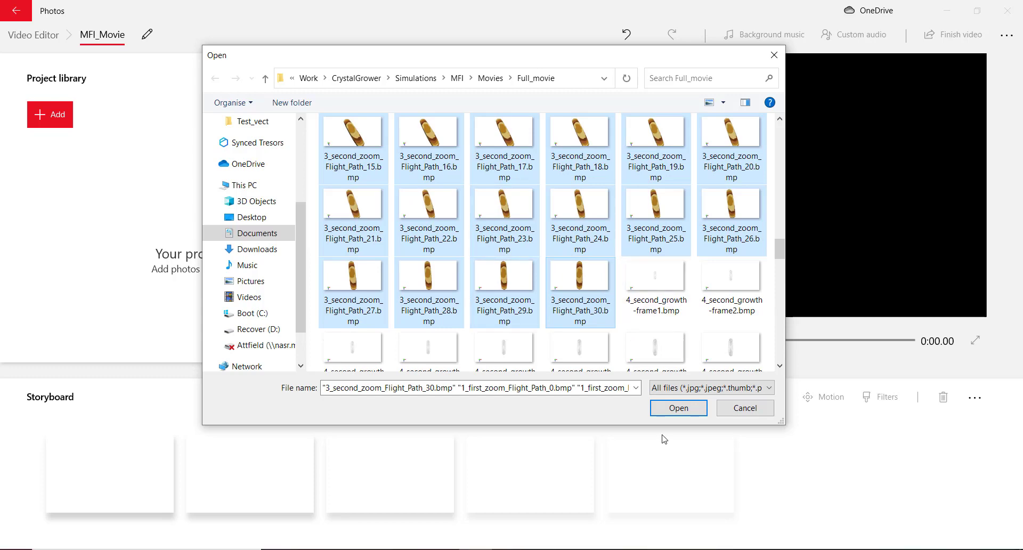
click(681, 410)
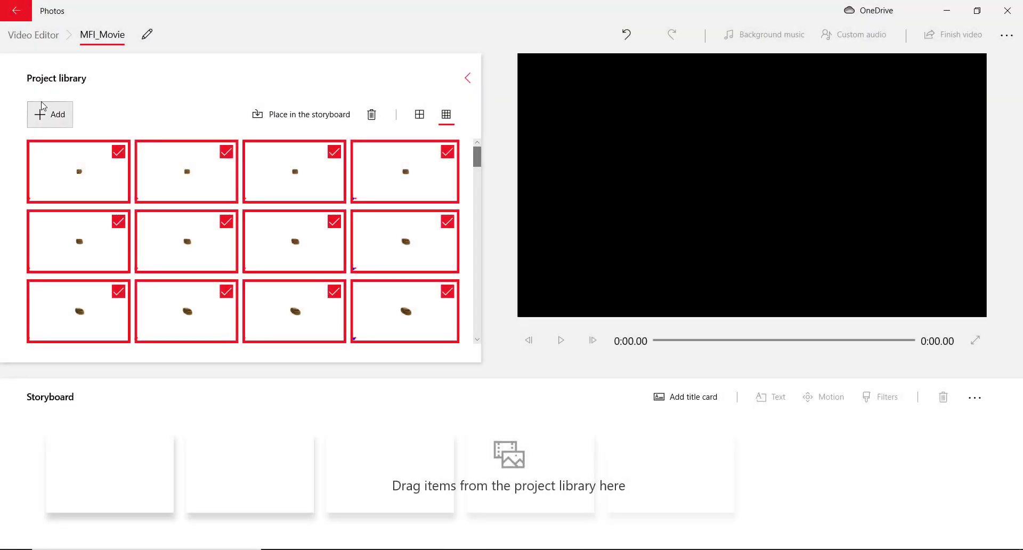
click(50, 114)
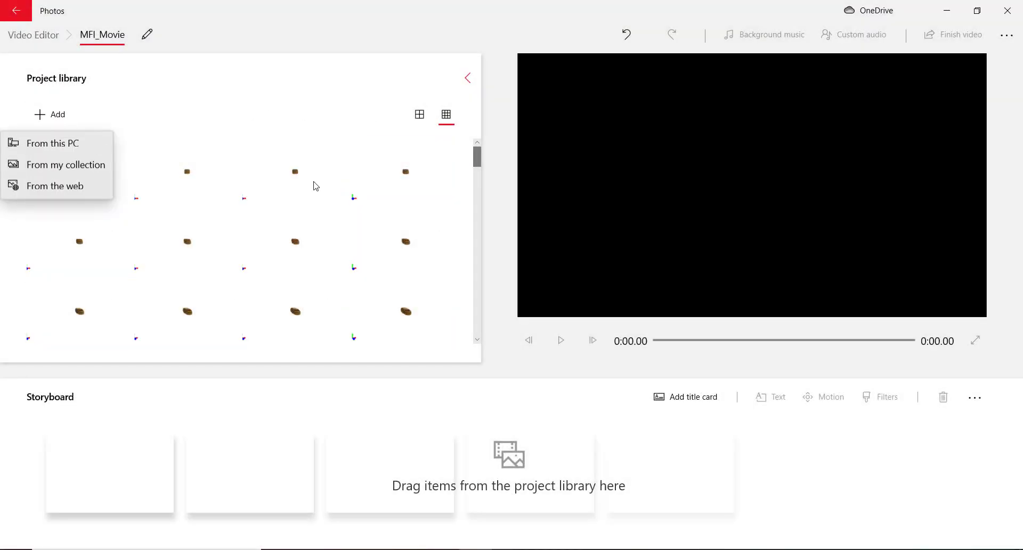
Start adding files from this PC and sort the Full_movie folder by name, descending
click(64, 154)
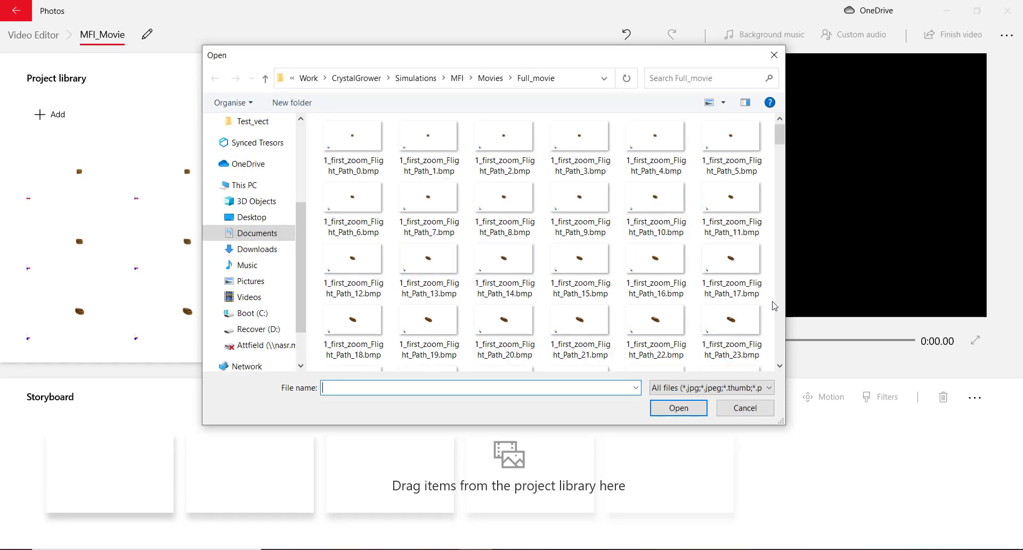
scroll(774, 305, down, 10)
scroll(774, 307, down, 6)
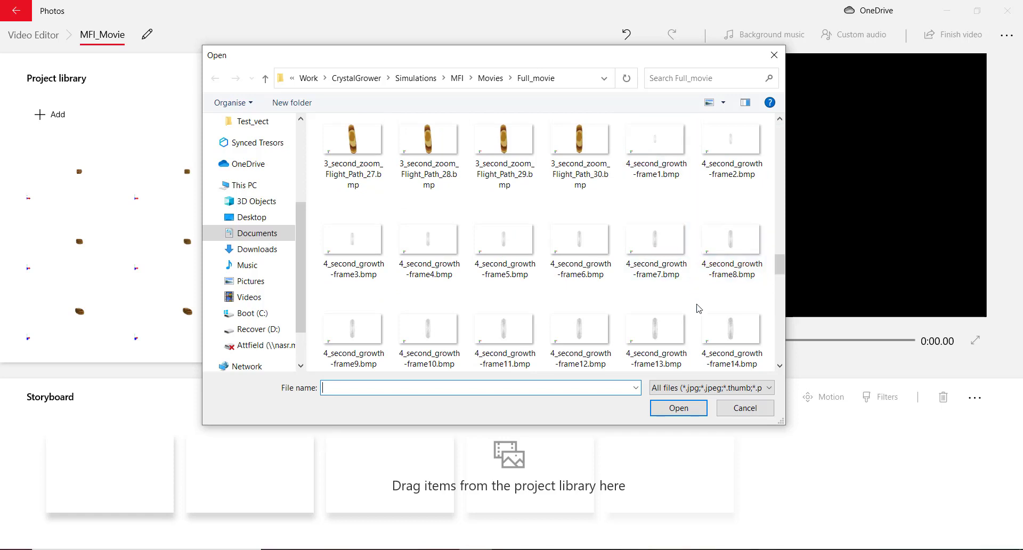
right_click(768, 197)
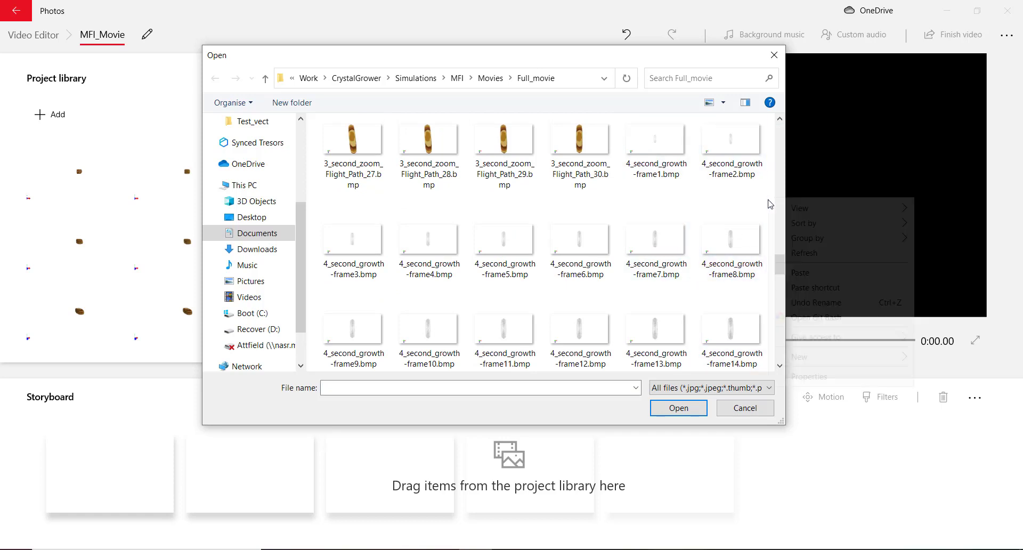
mouse_move(821, 228)
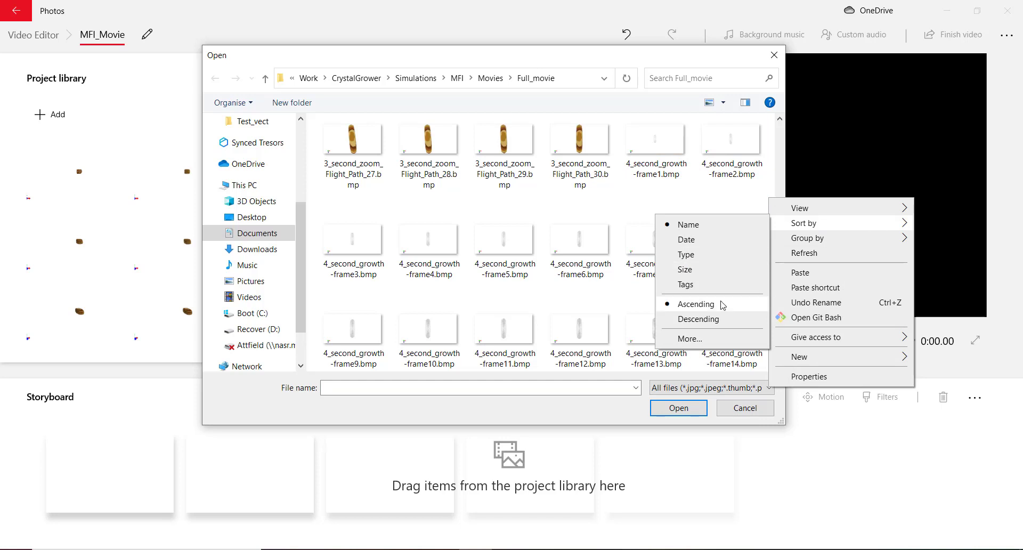
click(704, 319)
Select 4_second_growth-frame50 through frame1 and add them to the project library
scroll(655, 223, down, 5)
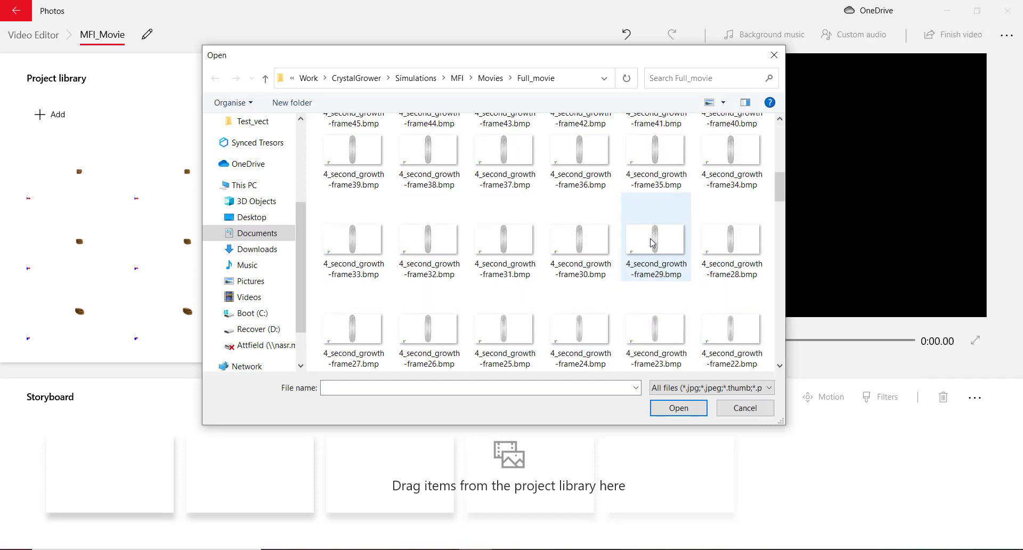
click(432, 199)
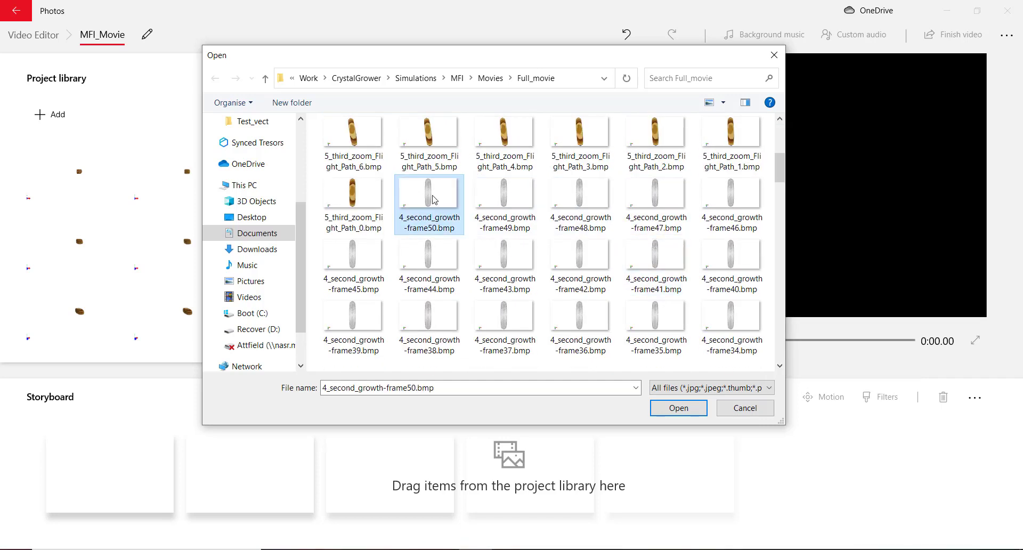
scroll(571, 244, down, 3)
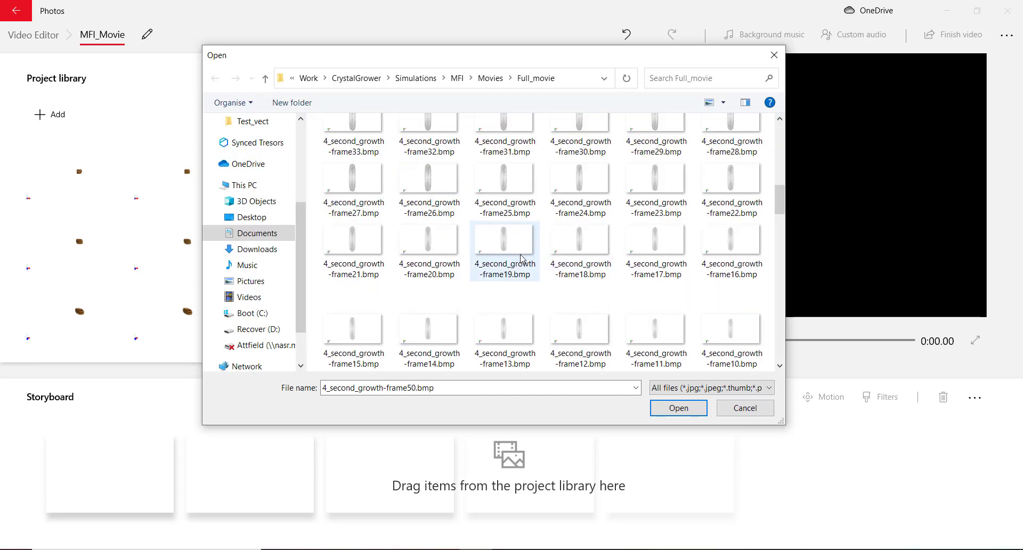
scroll(543, 277, down, 5)
shift+click(500, 319)
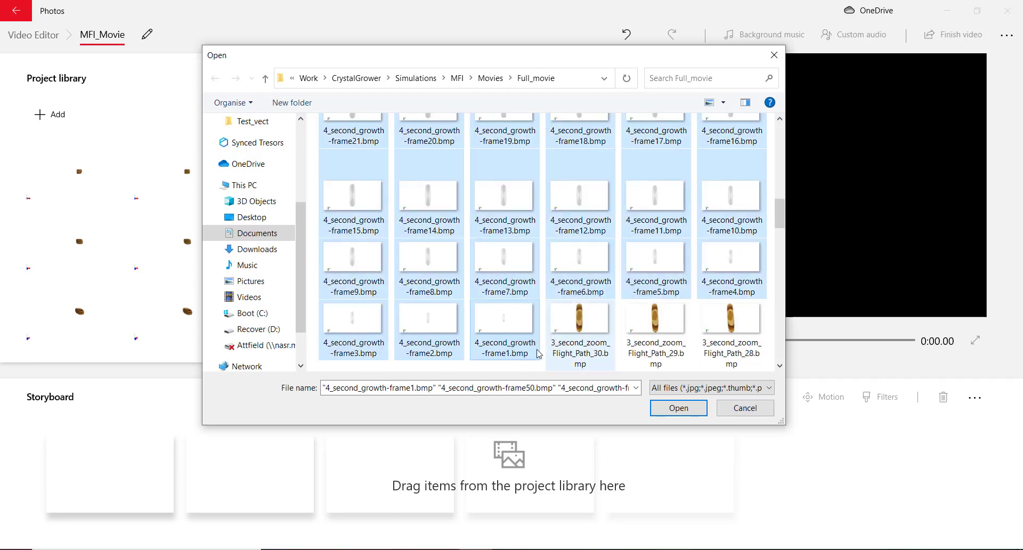
click(671, 409)
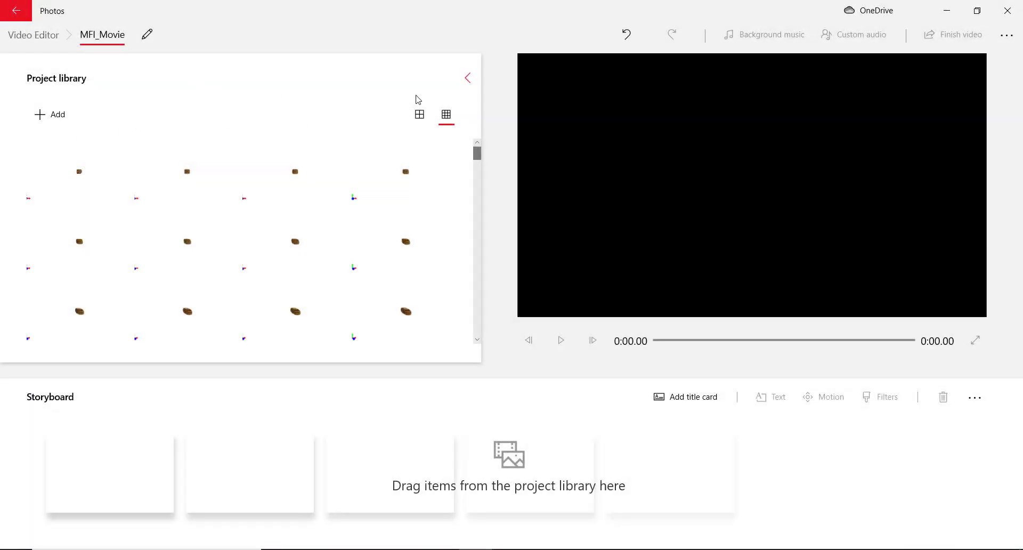
Start adding more files from this PC, sorted by name ascending
click(50, 114)
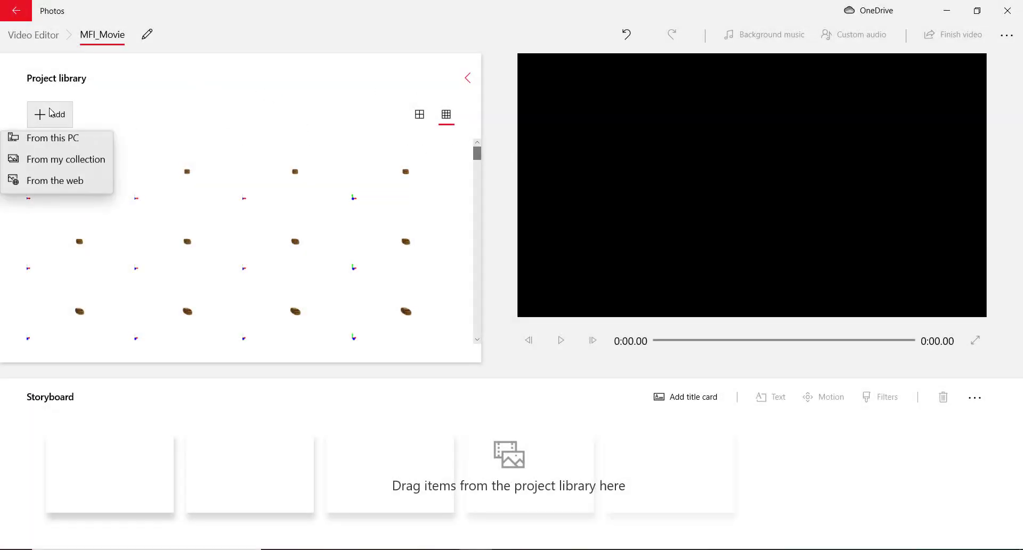
click(52, 143)
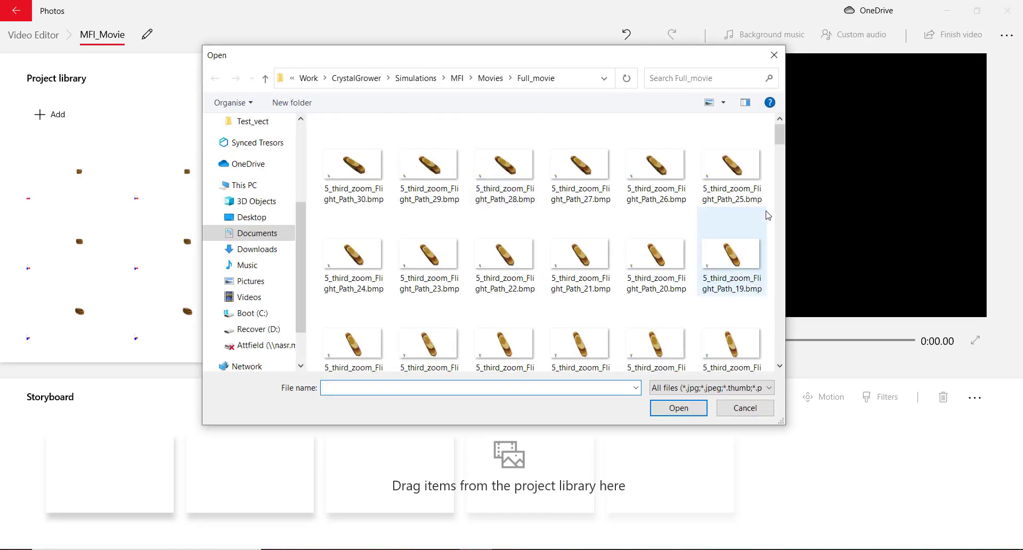
right_click(765, 211)
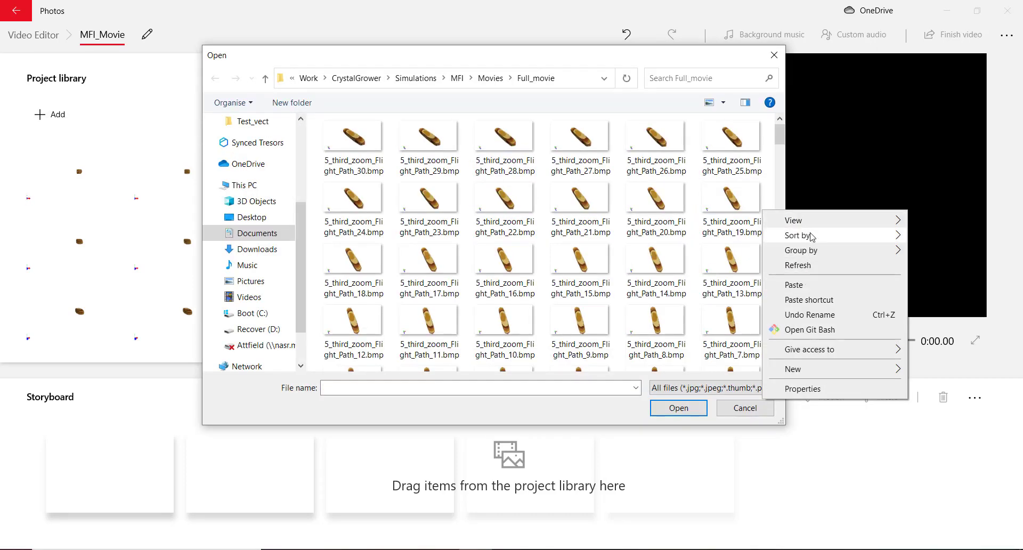
click(946, 316)
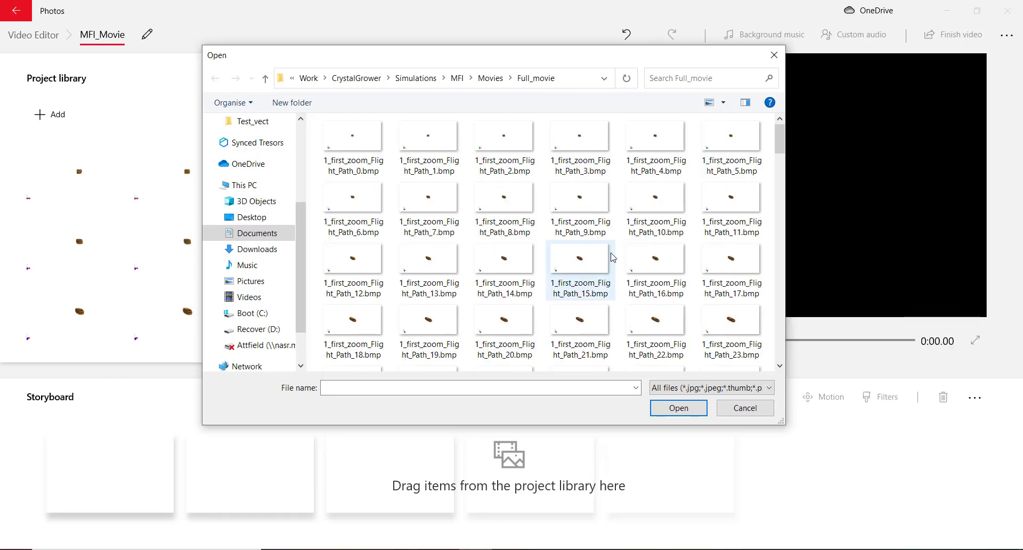
Select 4_second_growth-frame1 through 5_third_zoom_Flight_Path_30.bmp and add them to the project
scroll(613, 260, down, 5)
scroll(615, 260, down, 10)
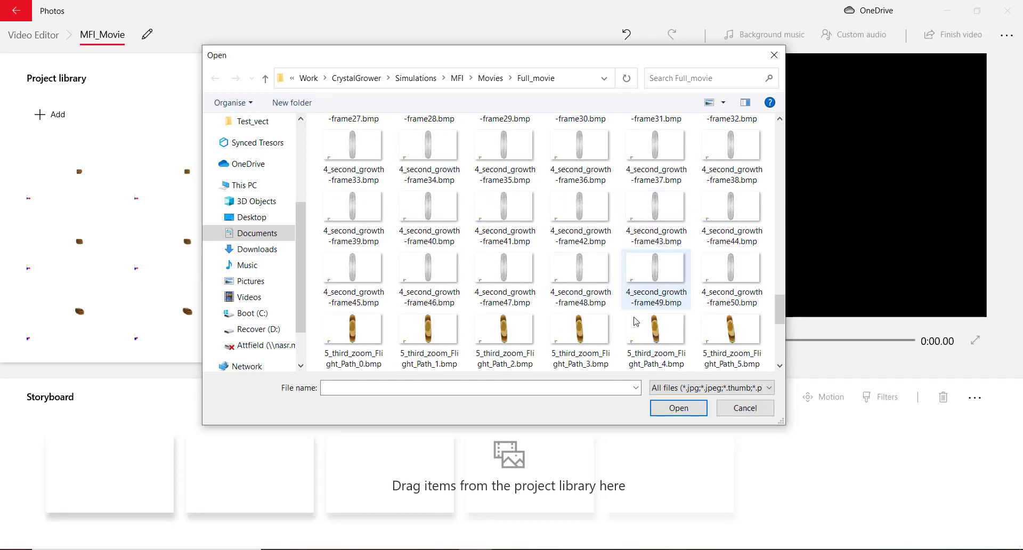
scroll(639, 341, down, 3)
scroll(591, 354, up, 1)
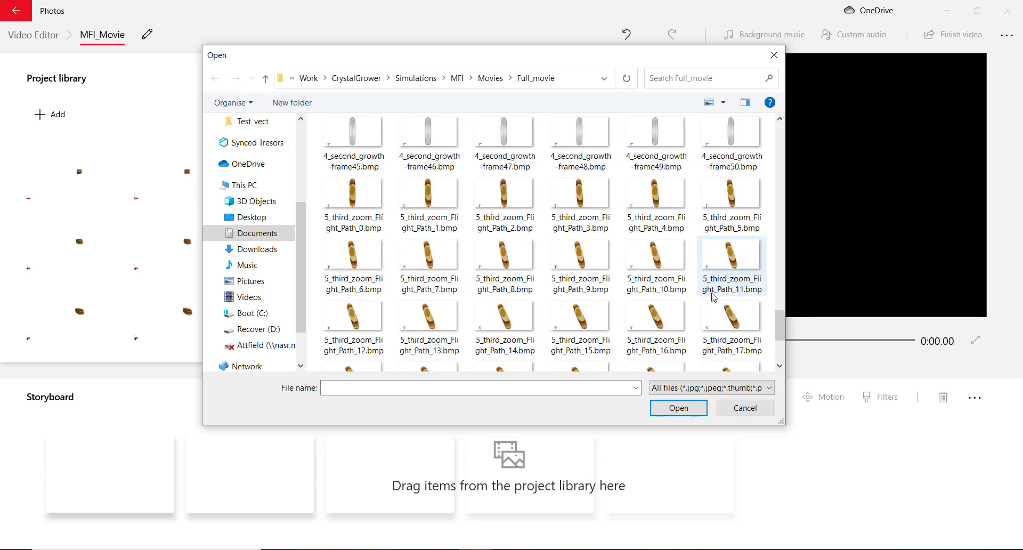
key(4)
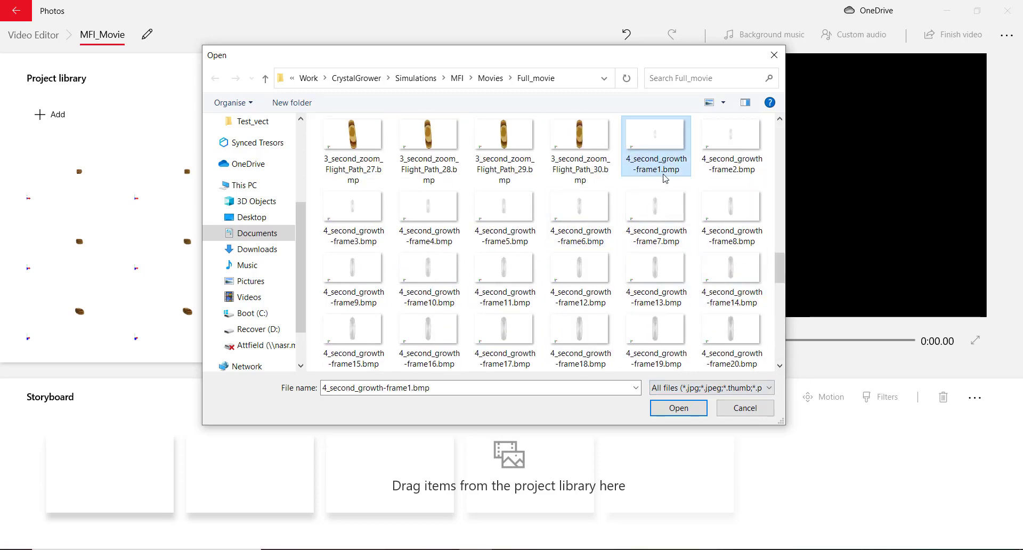
scroll(664, 183, down, 5)
shift+click(383, 363)
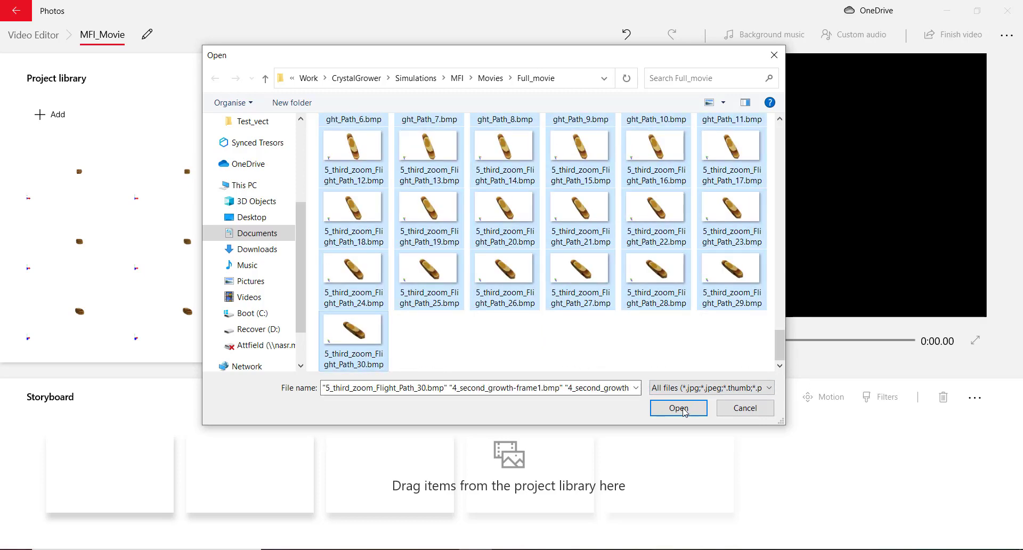
click(686, 412)
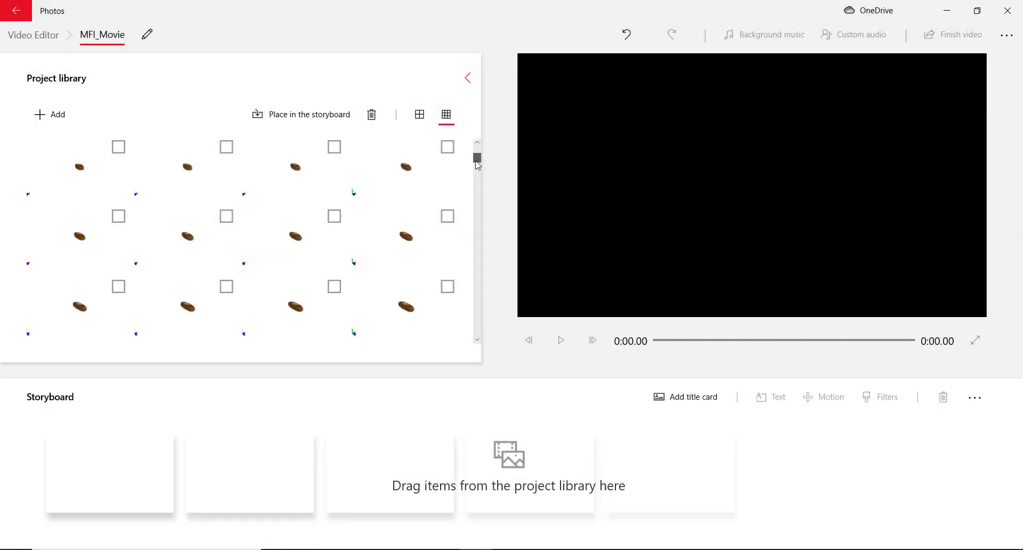
scroll(479, 165, down, 3)
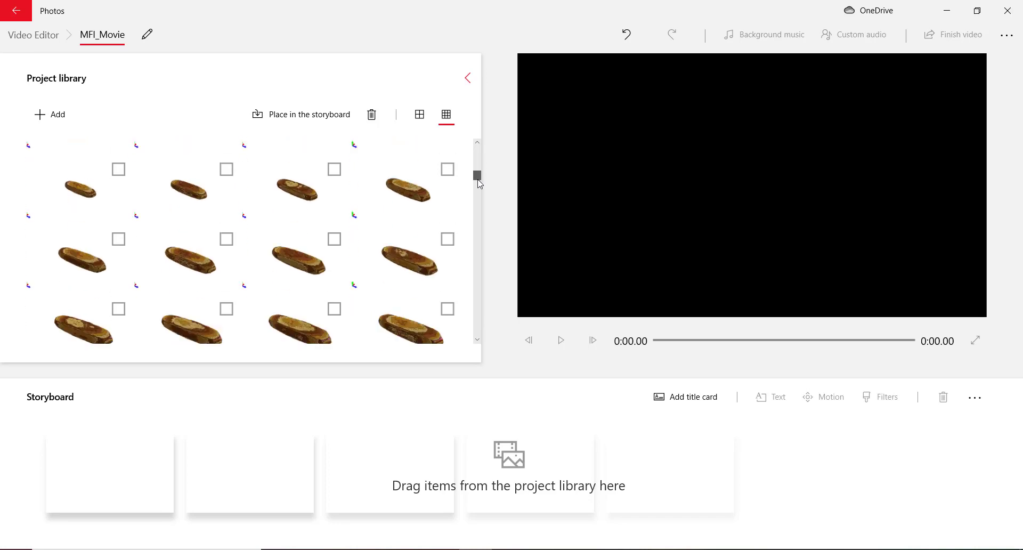
scroll(472, 242, down, 2)
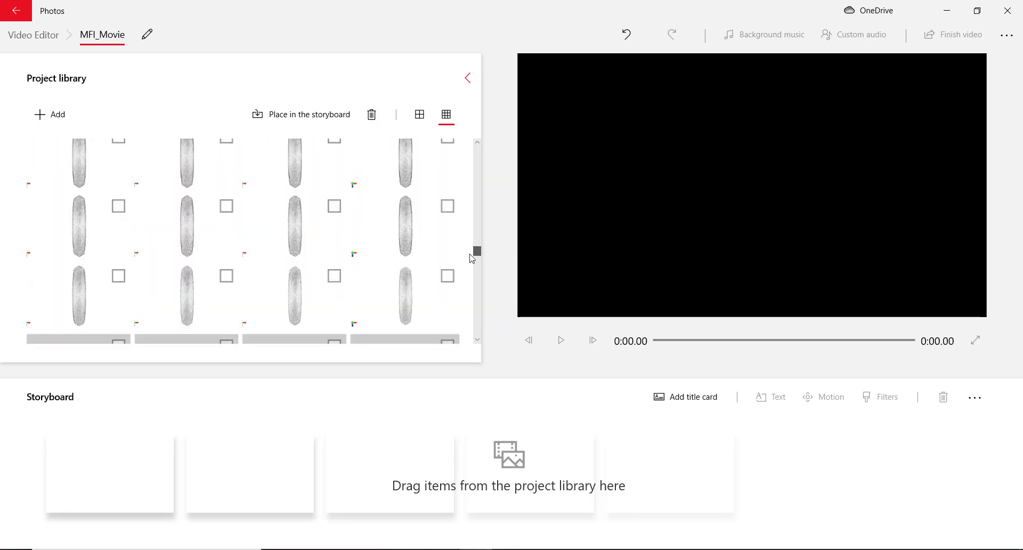
scroll(469, 288, down, 2)
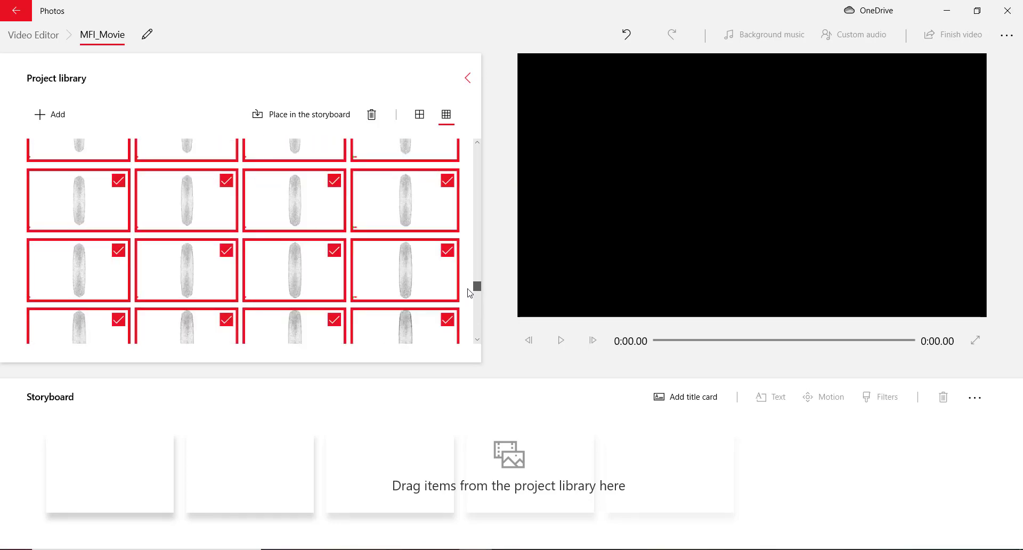
drag(468, 298, 477, 151)
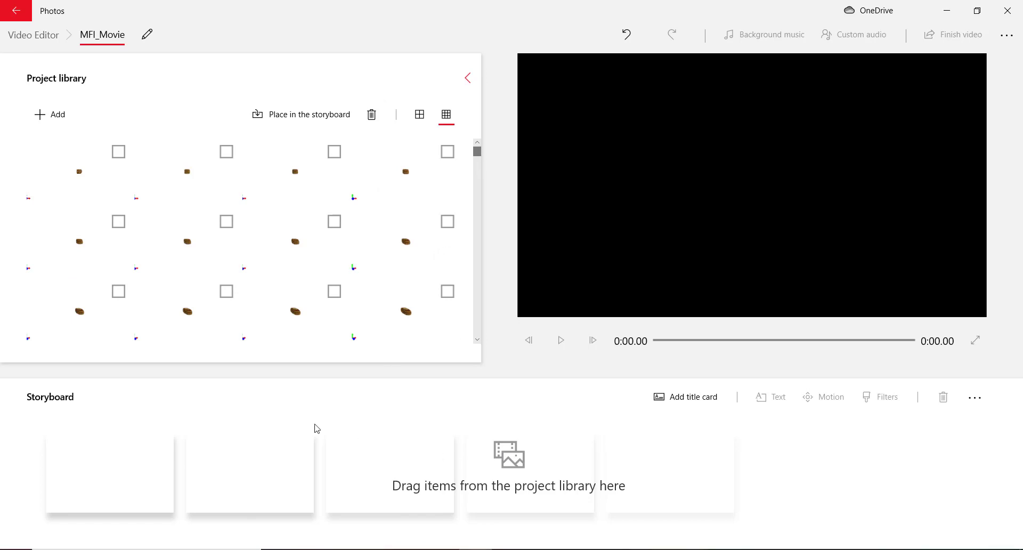
Drag all library frames onto the storyboard as 3.0-second clips (12:09.00), then select every clip
click(408, 170)
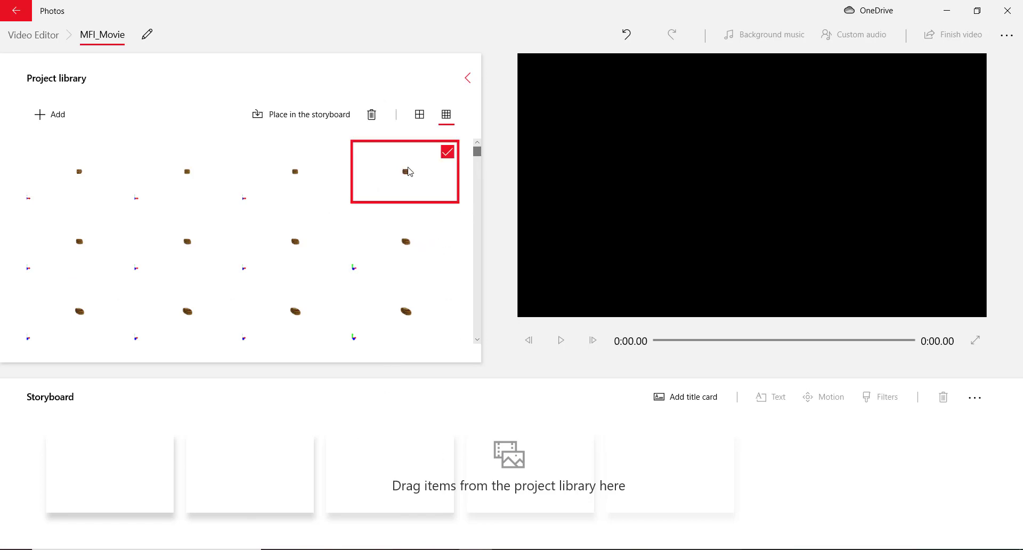
key(ctrl+a)
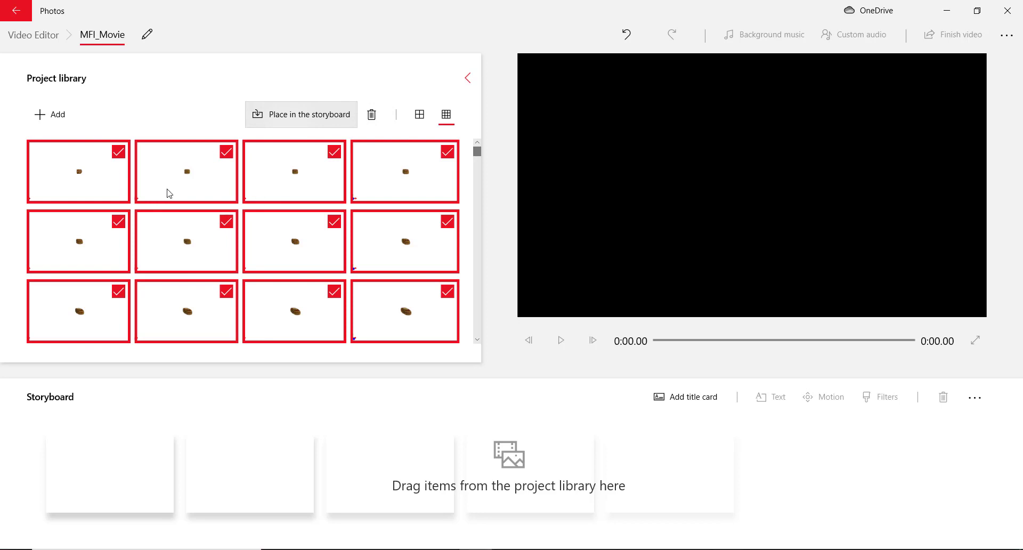
drag(167, 190, 86, 484)
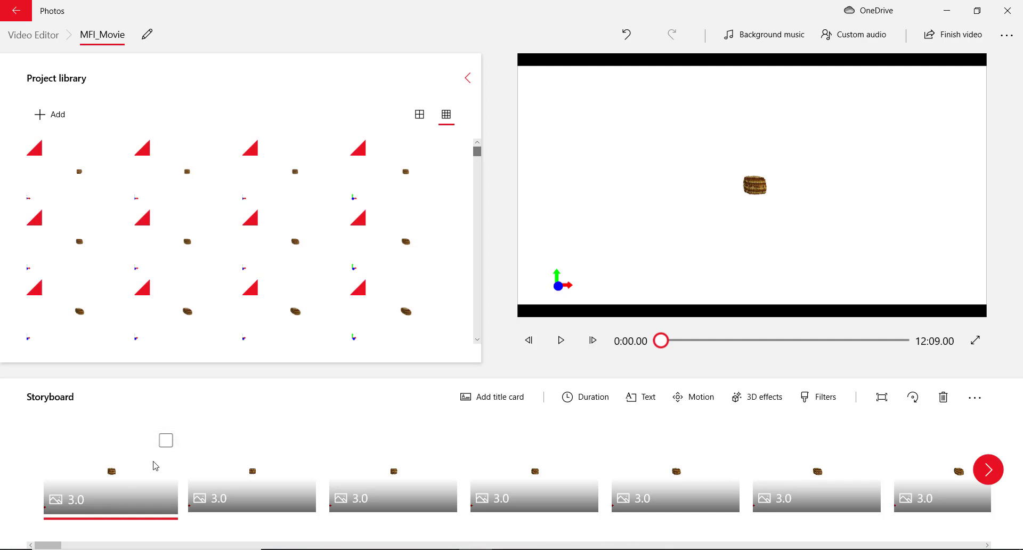
key(ctrl+a)
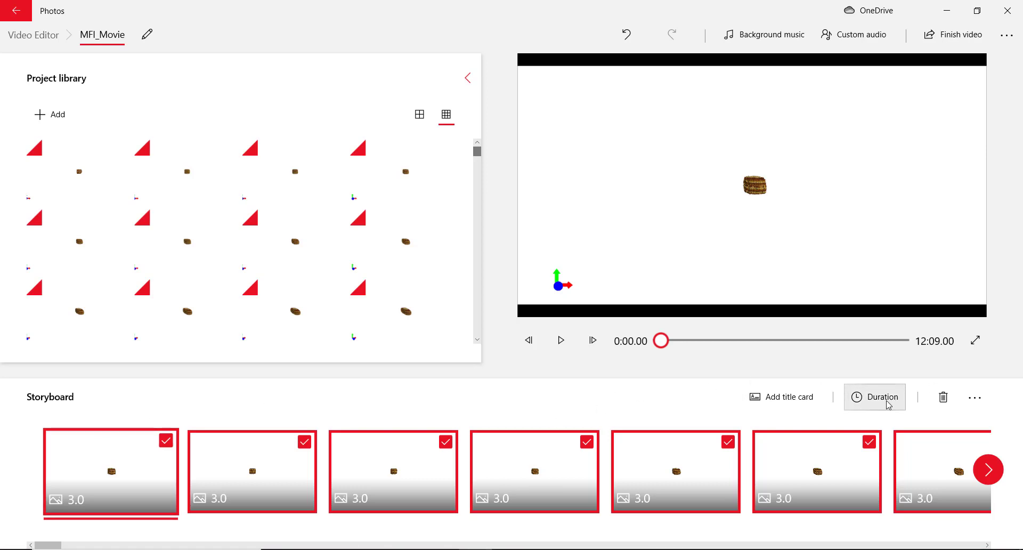
Set a custom 0.1-second duration on all selected storyboard clips, shortening the movie to 0:24.30
click(868, 398)
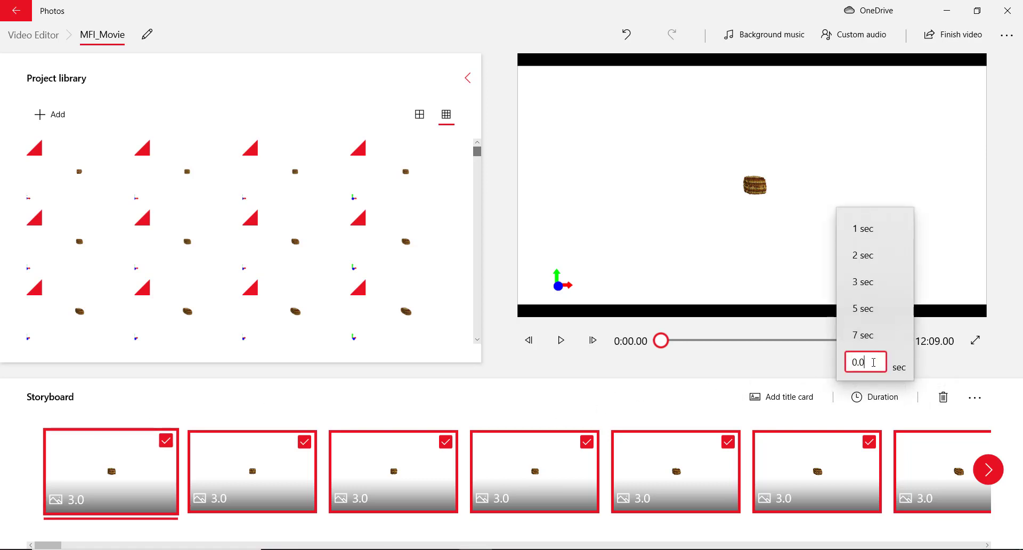
key(BackSpace)
text(1)
key(Return)
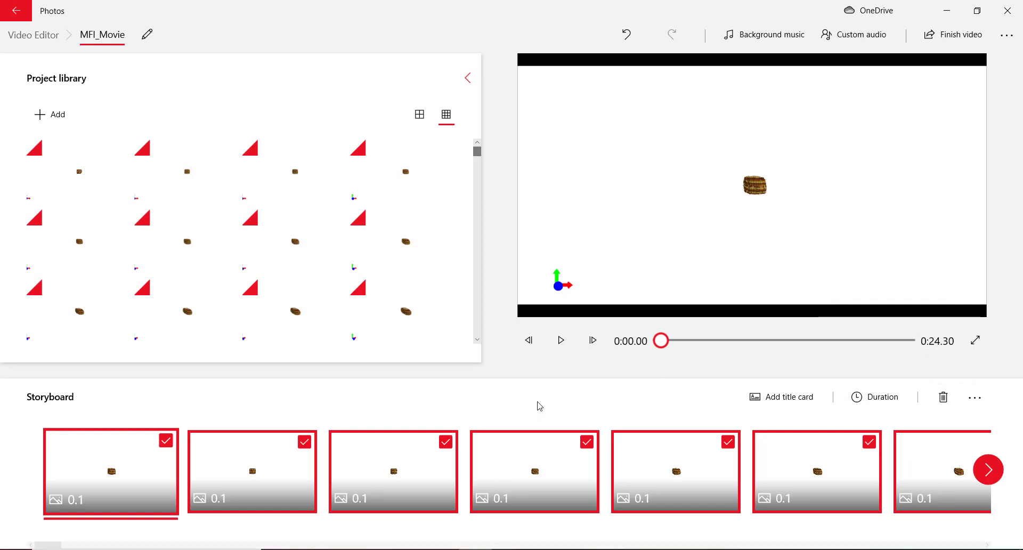
Play the 0:24.30 MFI_Movie preview from the start through to its end
click(567, 342)
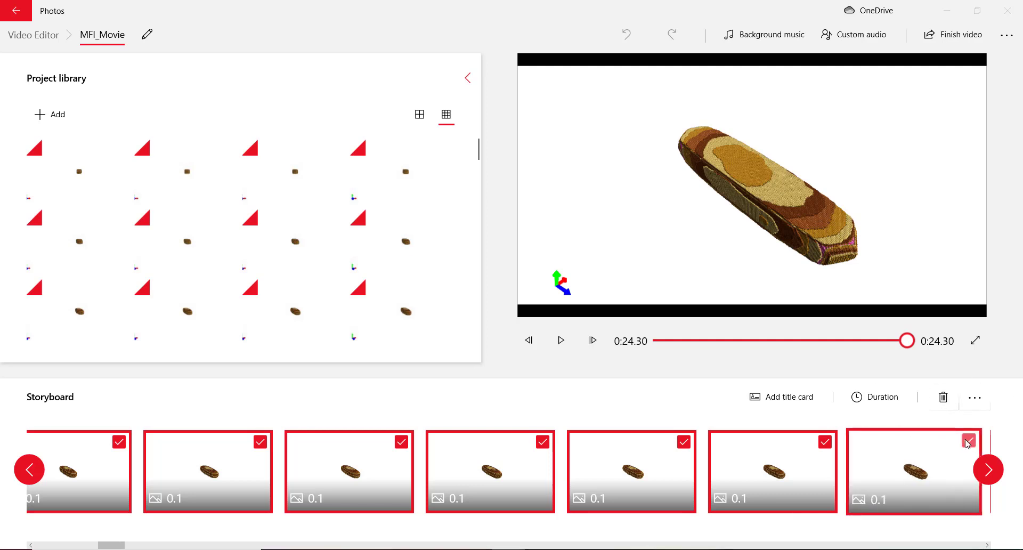
Scrub the preview back to around 0:21
click(383, 287)
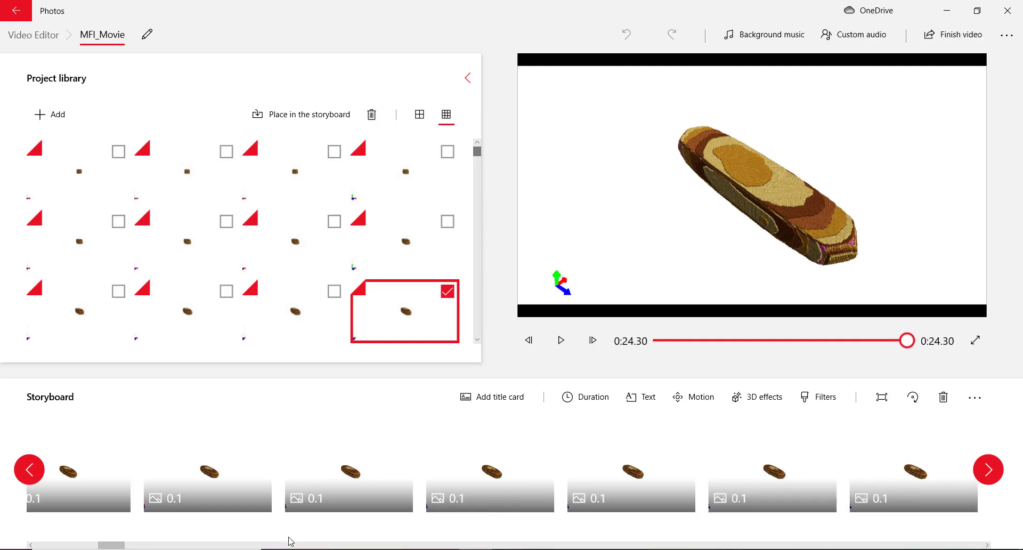
scroll(778, 472, down, 3)
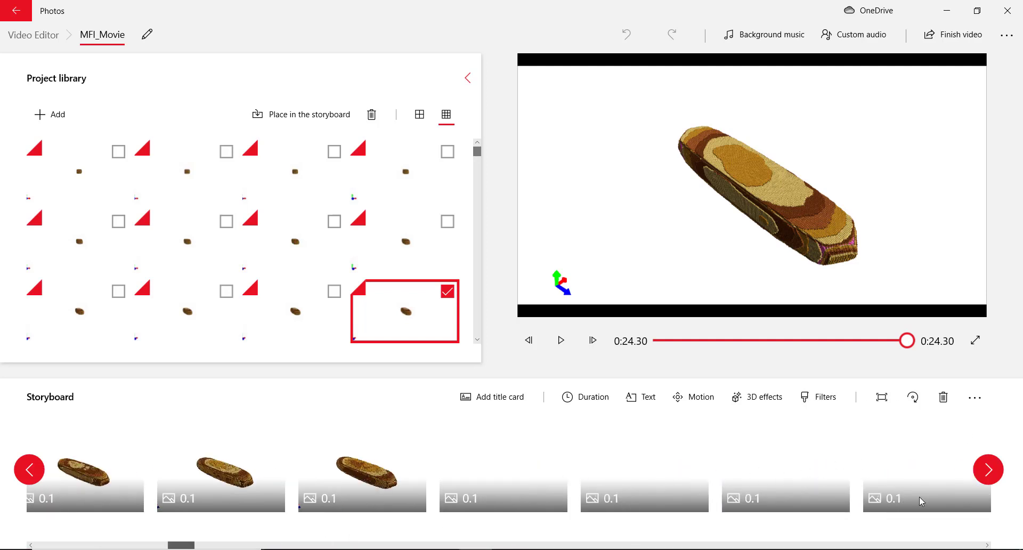
drag(181, 545, 969, 544)
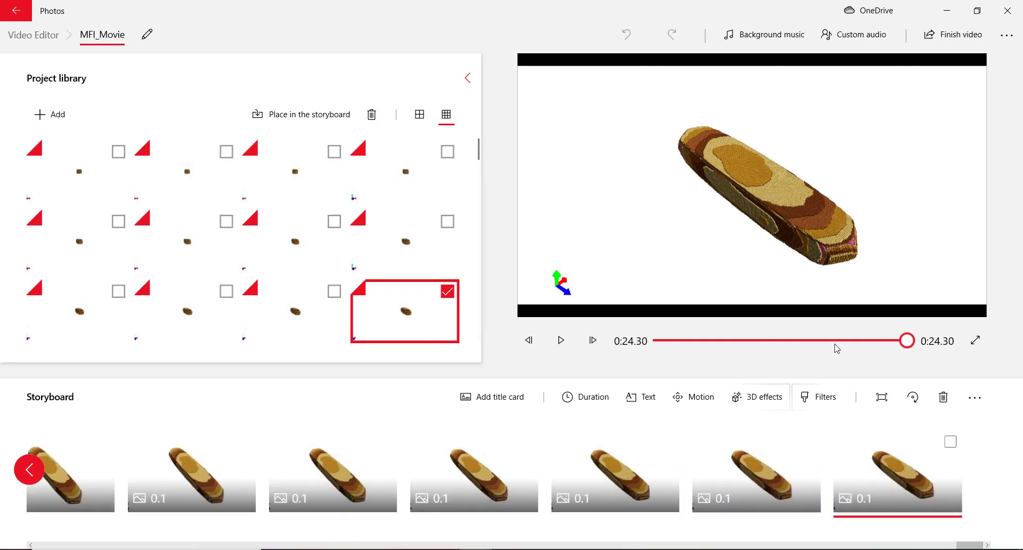
drag(906, 343, 877, 342)
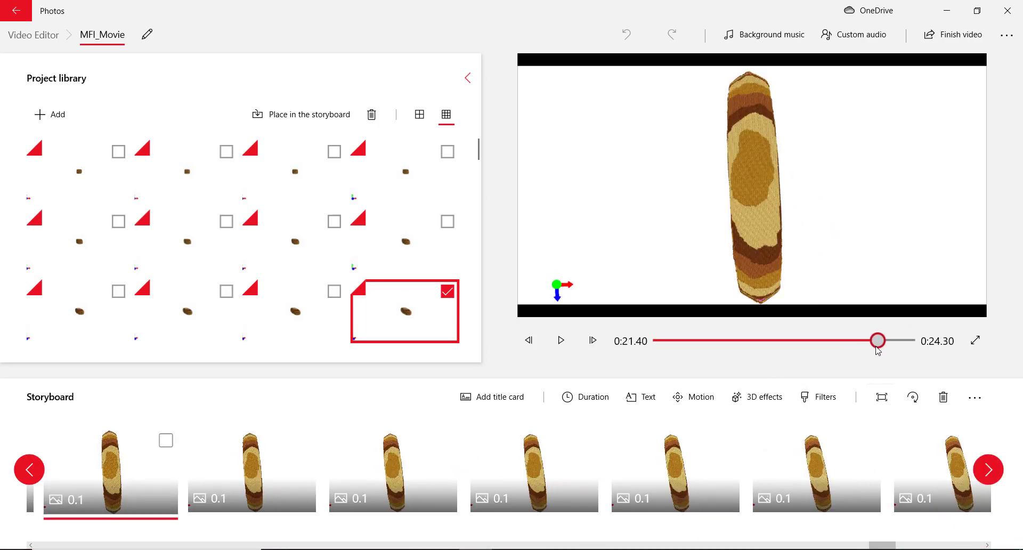
Step frame by frame to the last grey frame and bring up its duration options
click(534, 347)
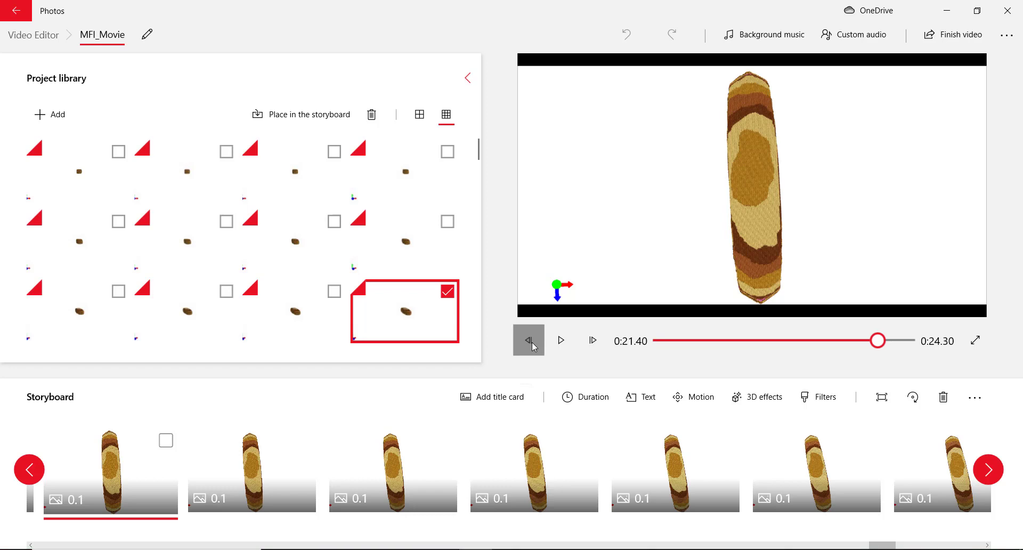
click(529, 340)
click(529, 340)
click(529, 340)
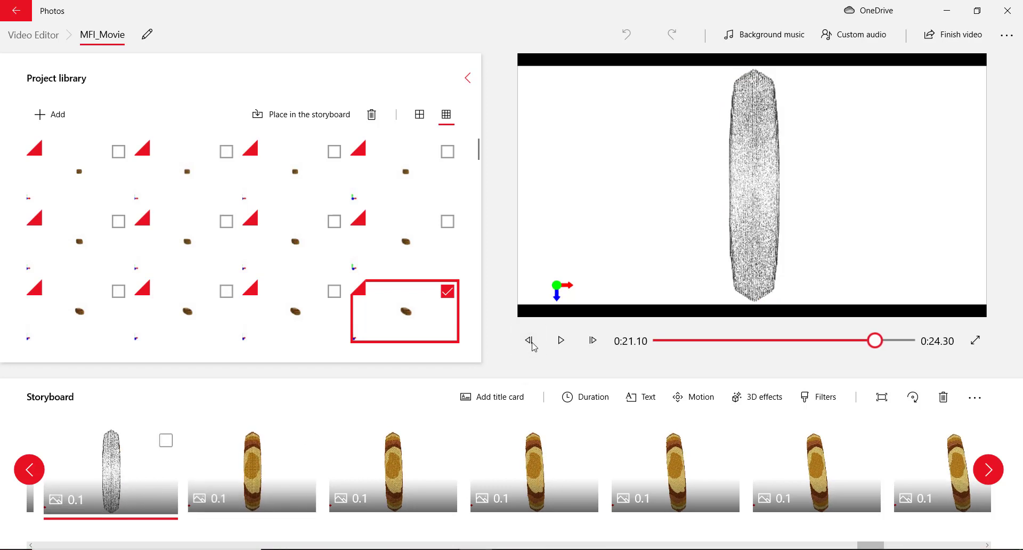
click(592, 341)
click(593, 342)
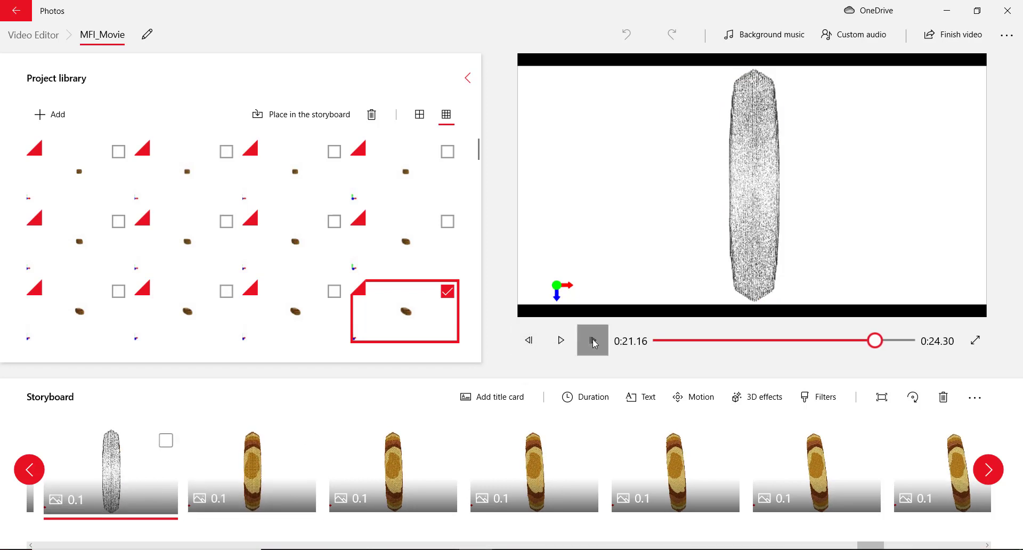
click(594, 344)
click(530, 342)
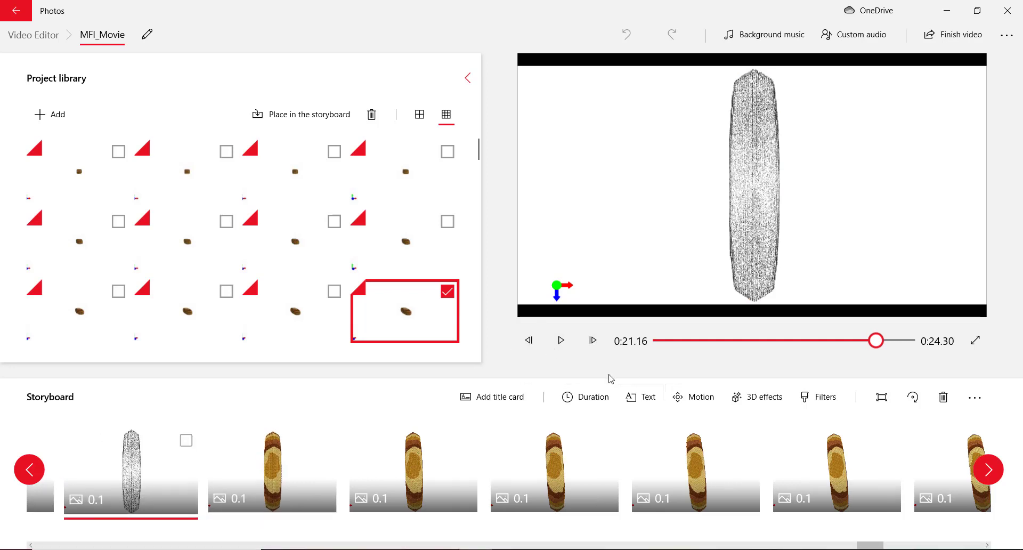
click(577, 398)
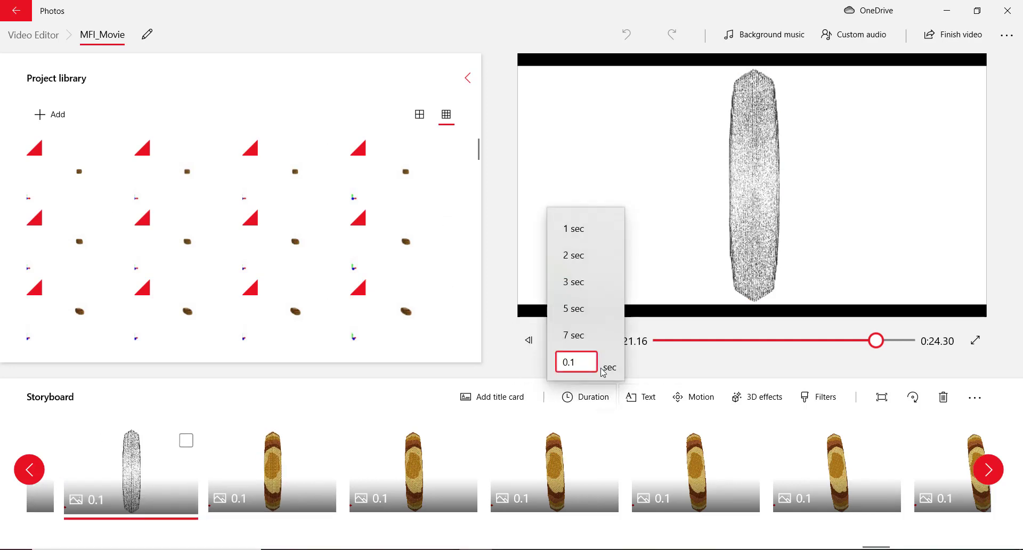
Give the grey clip and the clip after it 0.3-second durations
text(3)
key(Return)
click(265, 474)
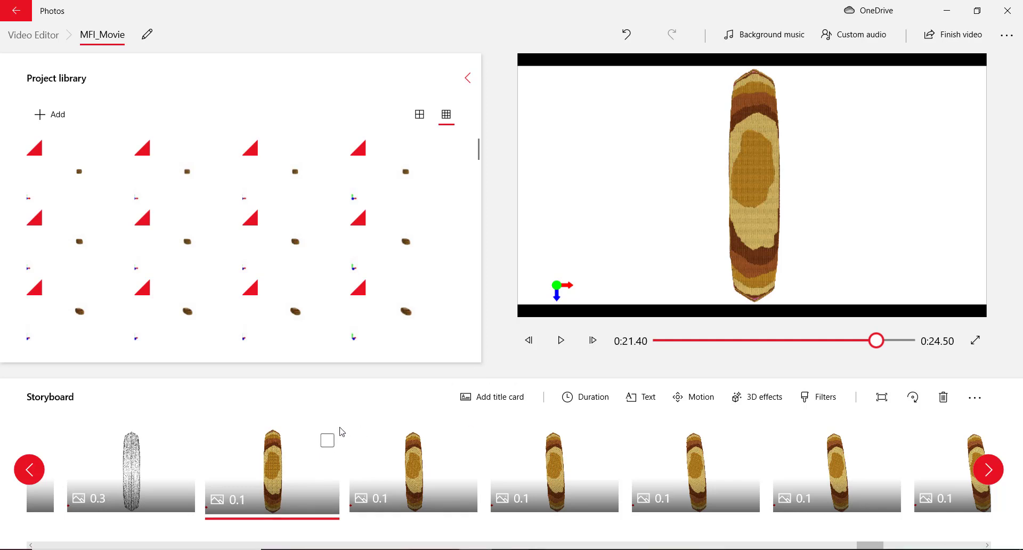
click(607, 402)
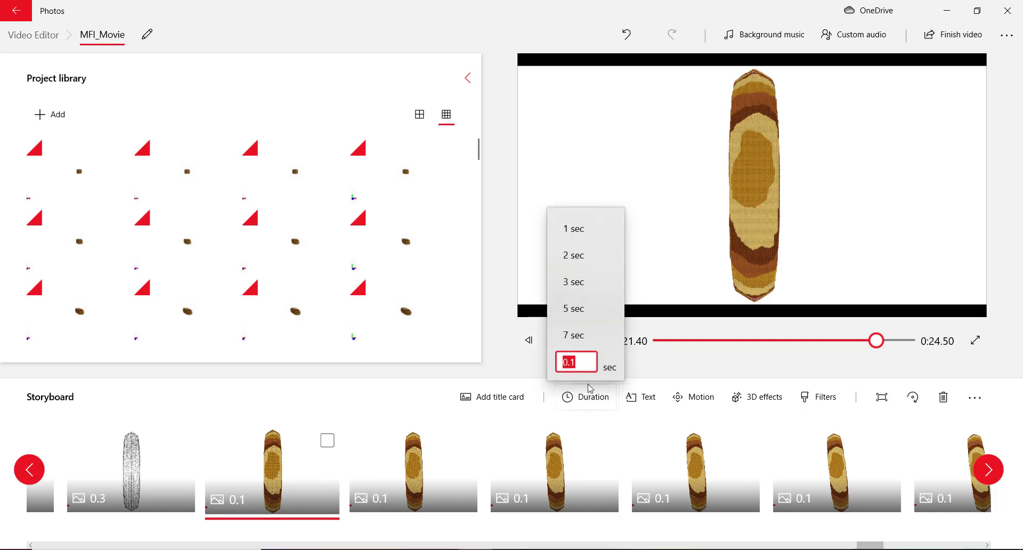
text(0.3)
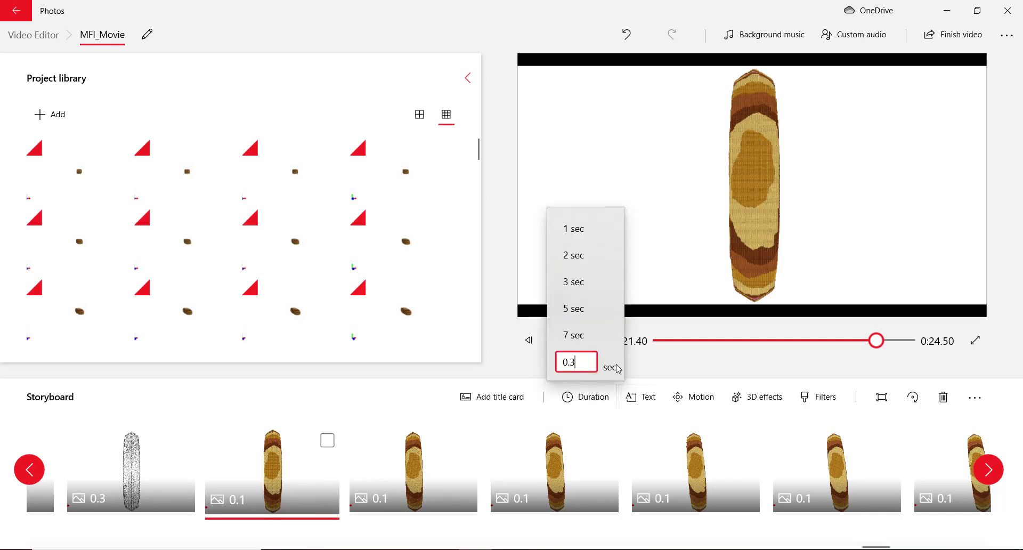
key(Return)
Replay the preview from about 0:20.3 to check the new timing
drag(874, 340, 868, 342)
key(space)
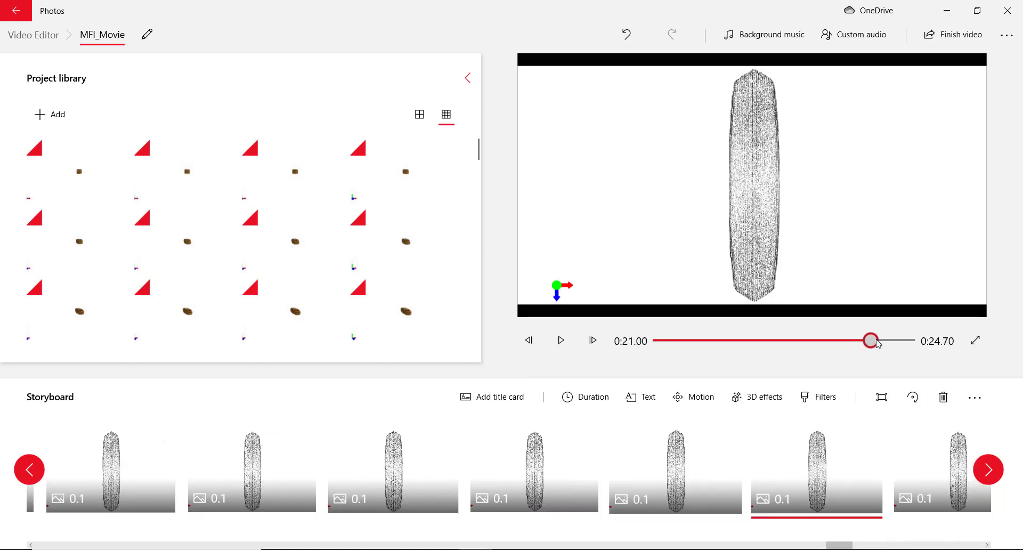
click(867, 341)
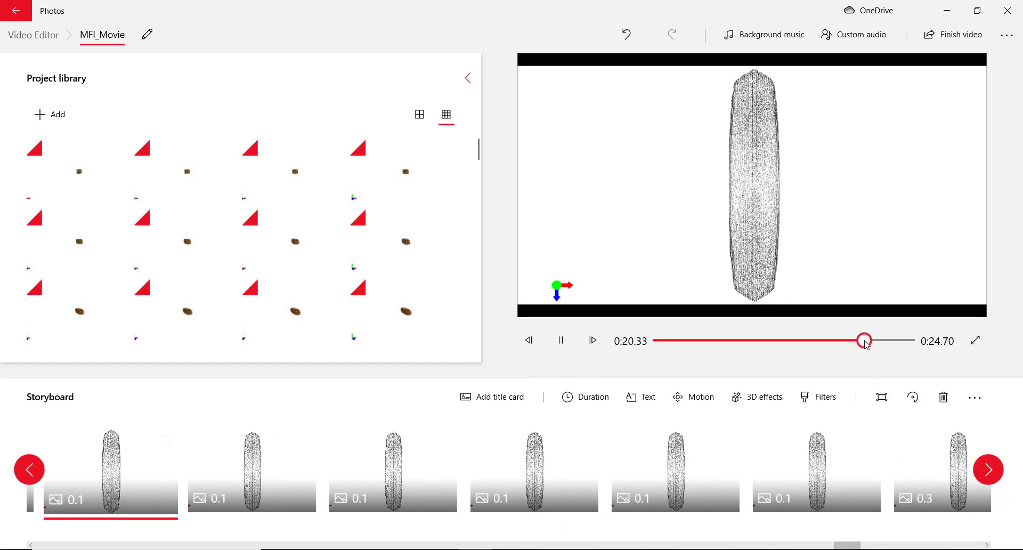
click(869, 342)
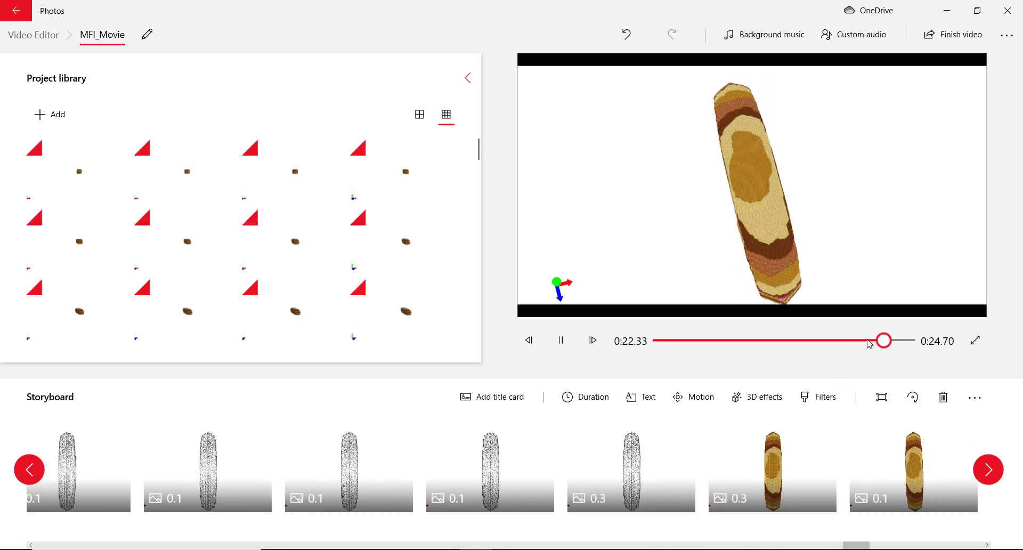
key(space)
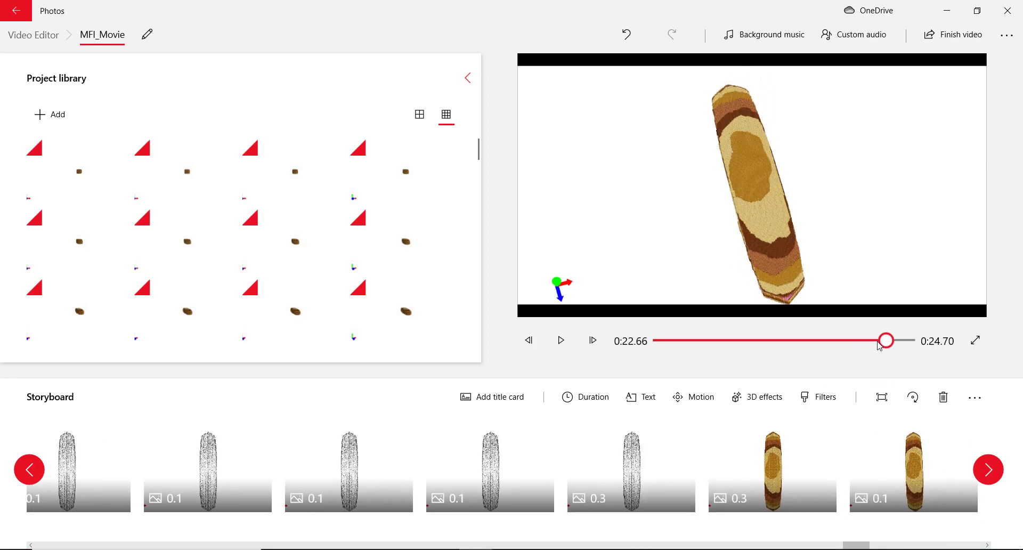
Set the last grey clip and the first coloured clip to 1 second each (0:26.10 total)
click(651, 473)
click(586, 396)
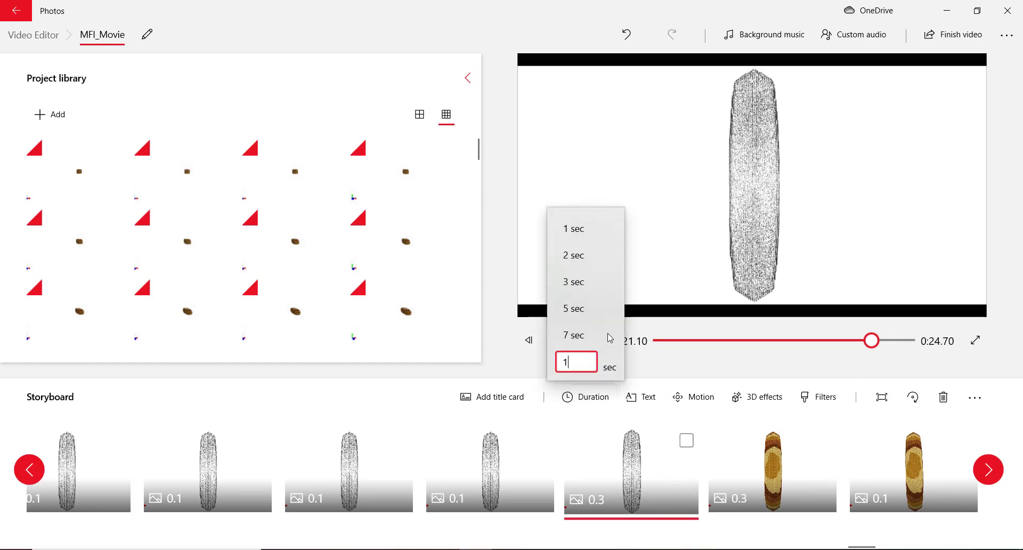
text(1)
key(Return)
click(726, 472)
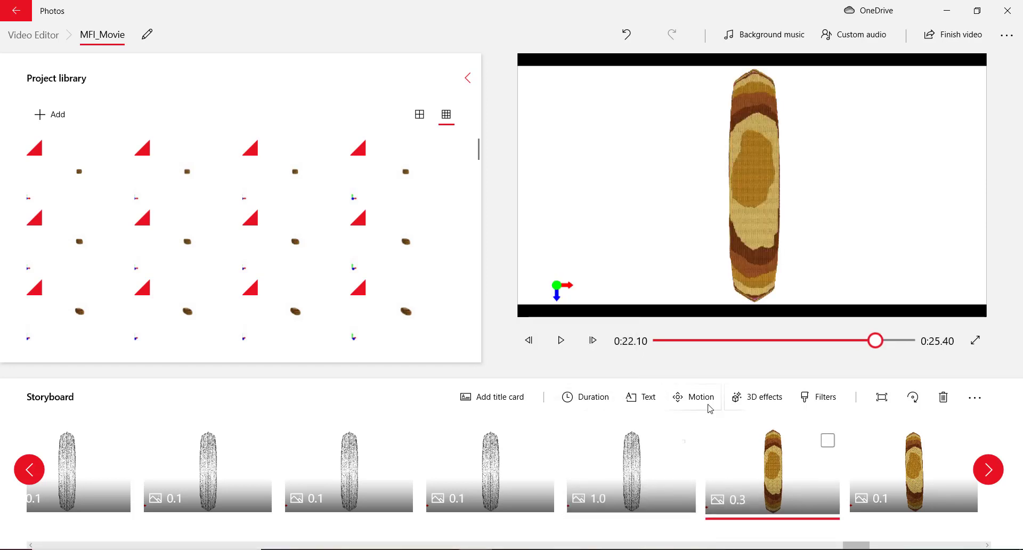
click(601, 401)
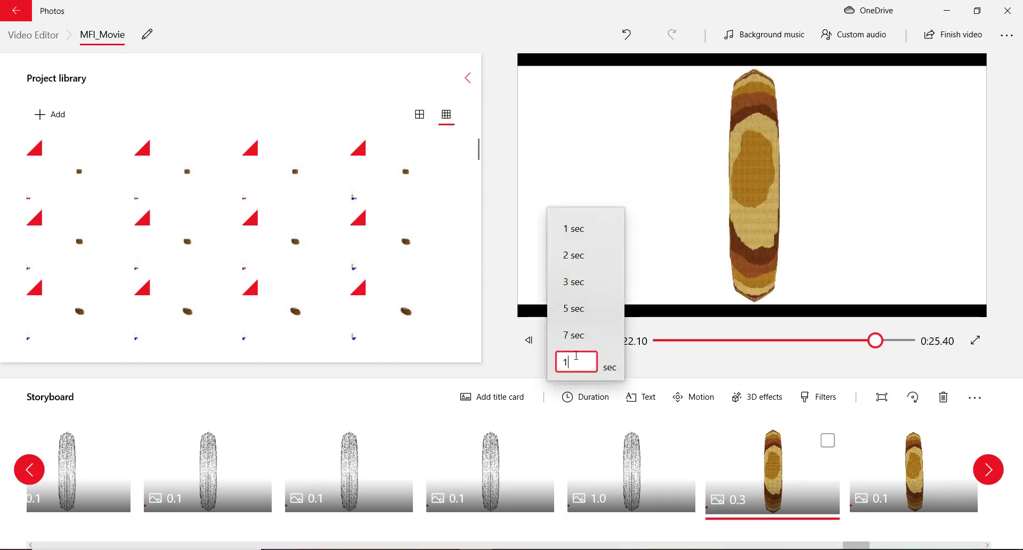
key(Return)
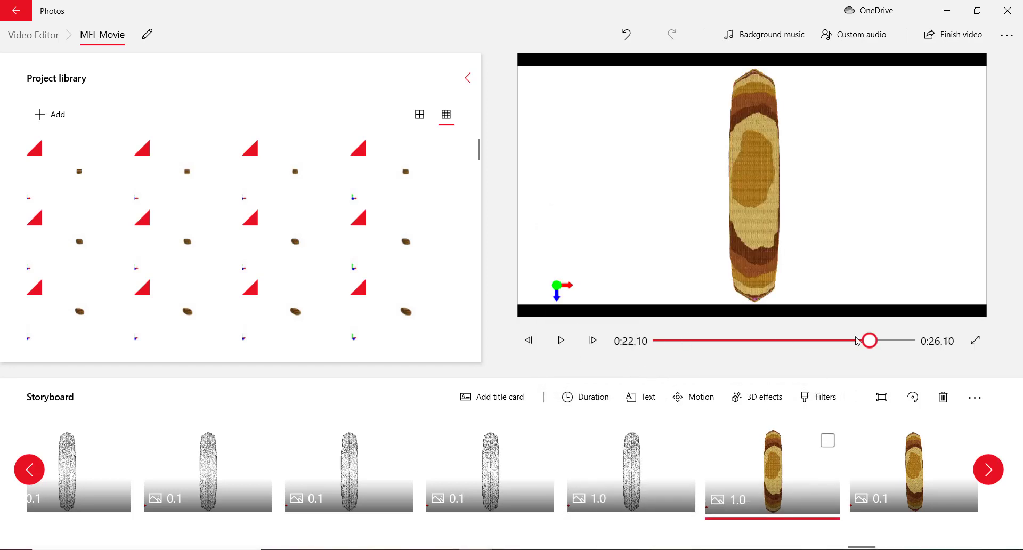
drag(871, 344, 843, 349)
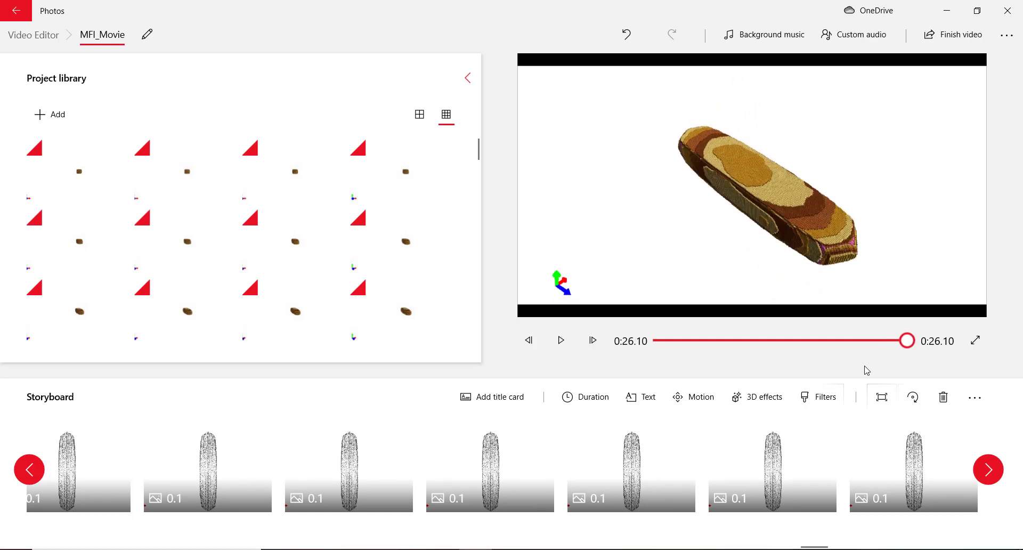
Review the 0:26.10 movie on the seek bar and bring up the Finish video export options
click(509, 549)
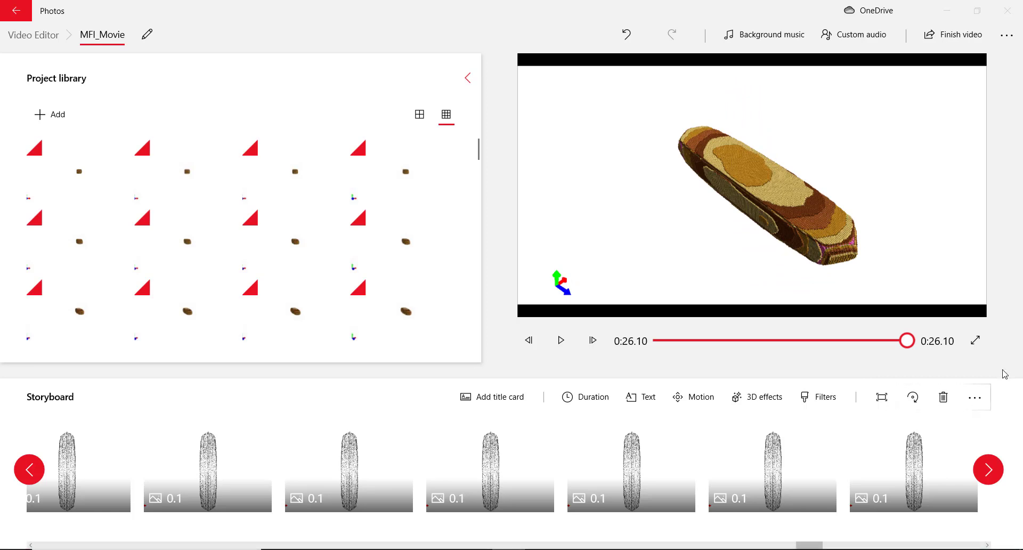
click(958, 37)
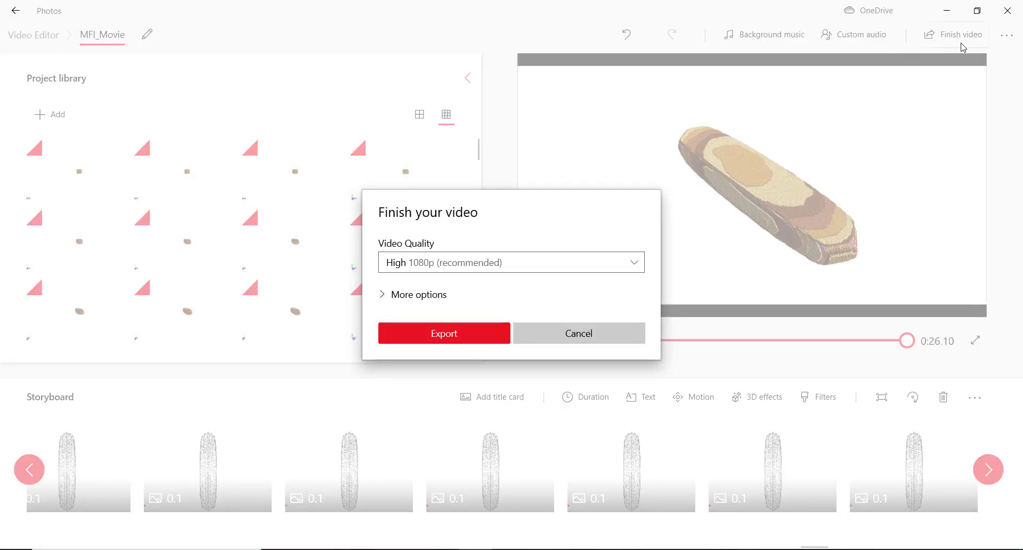